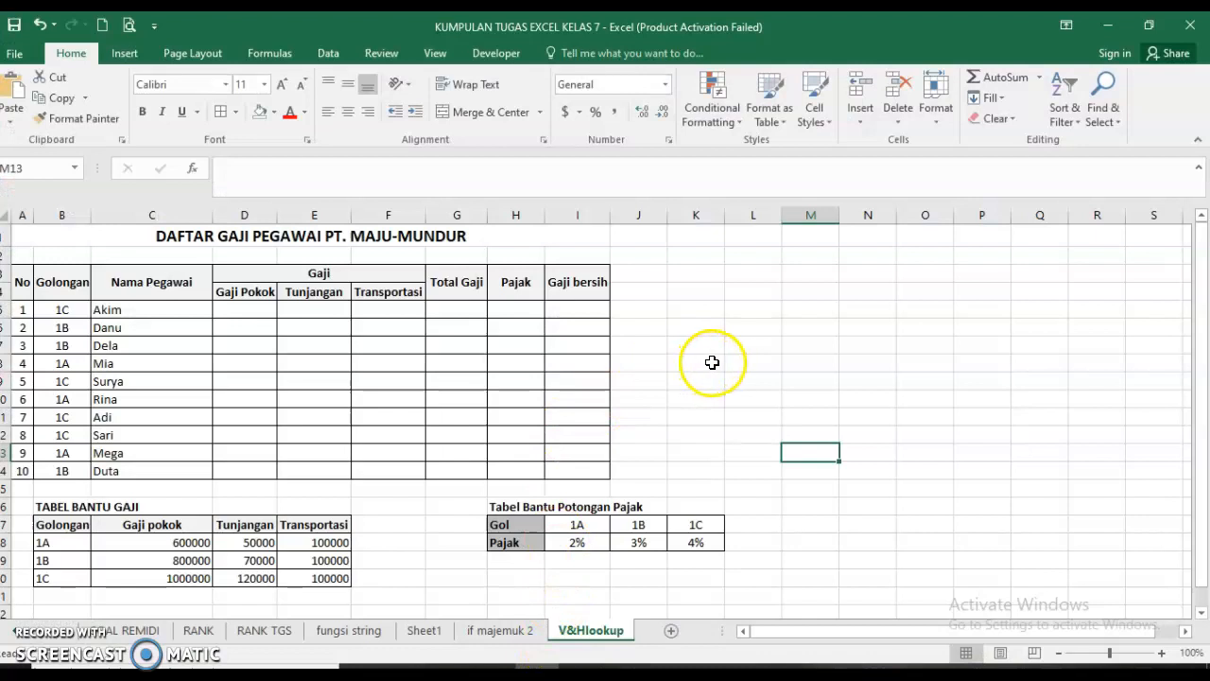
Examine the employee salary table and the two helper tables, TABEL BANTU GAJI and Tabel Bantu Potongan Pajak.
{"action": "left_click", "coordinate": [711, 361]}
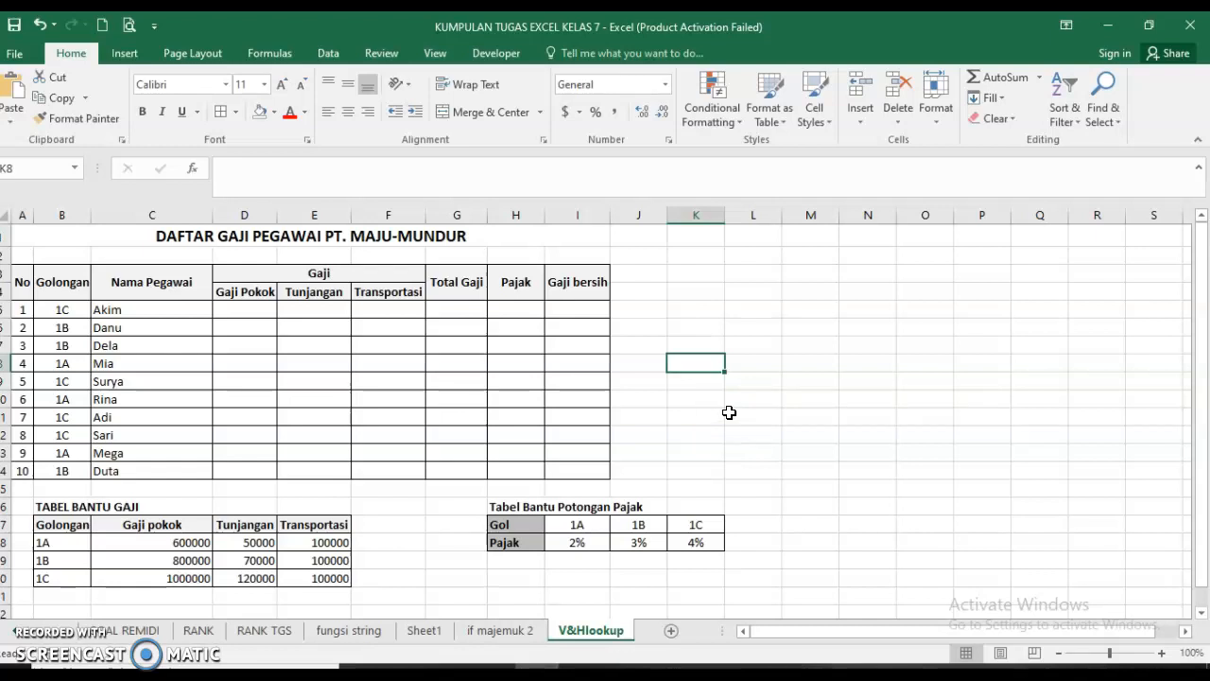
{"action": "left_click_drag", "start_coordinate": [24, 282], "coordinate": [570, 463]}
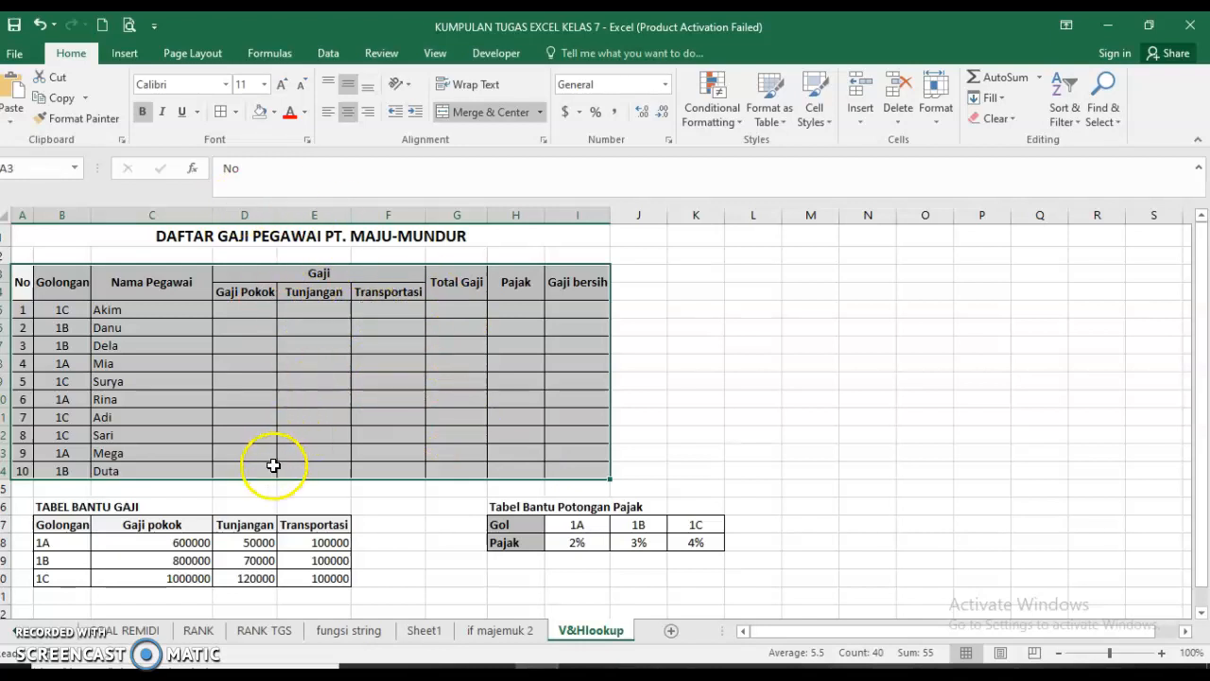
{"action": "left_click", "coordinate": [408, 540]}
{"action": "left_click_drag", "start_coordinate": [86, 524], "coordinate": [314, 578]}
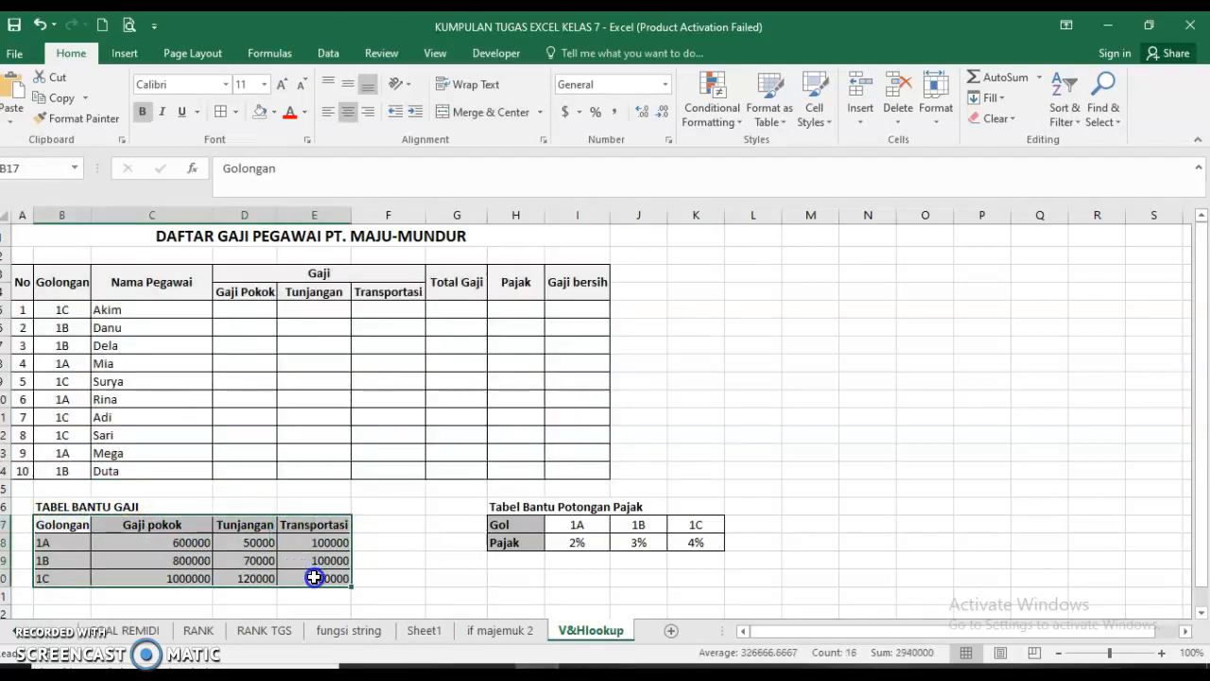
{"action": "left_click_drag", "start_coordinate": [506, 528], "coordinate": [708, 548]}
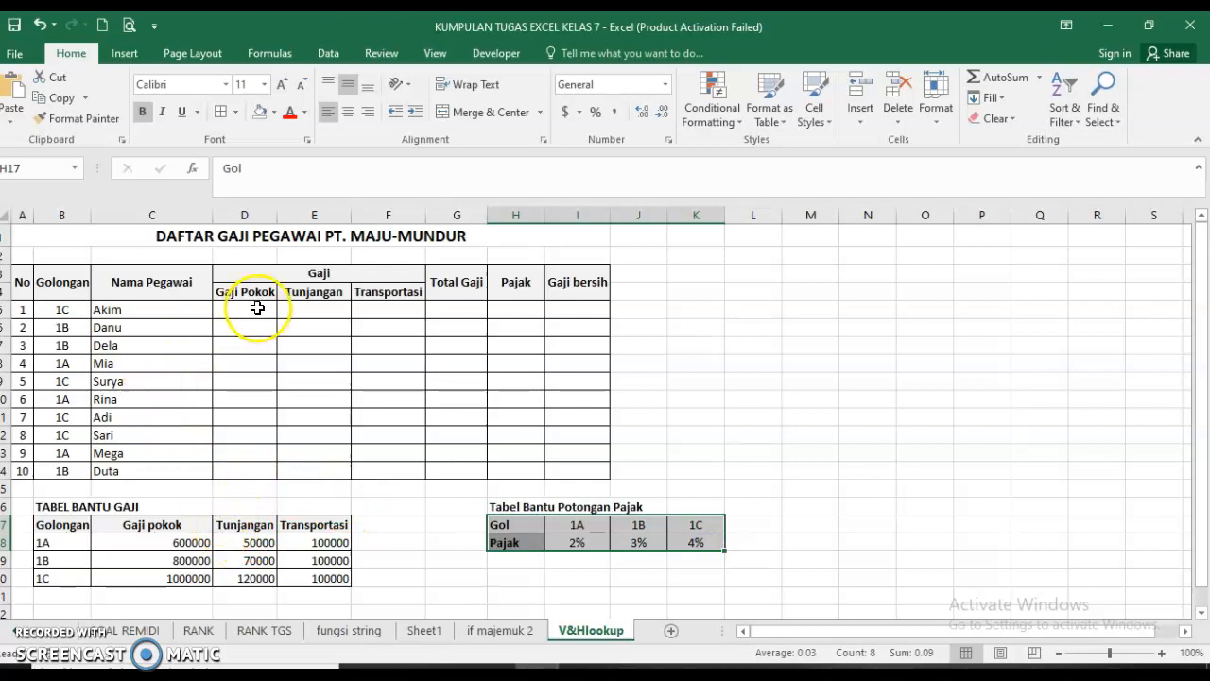
{"action": "left_click_drag", "start_coordinate": [262, 312], "coordinate": [575, 476]}
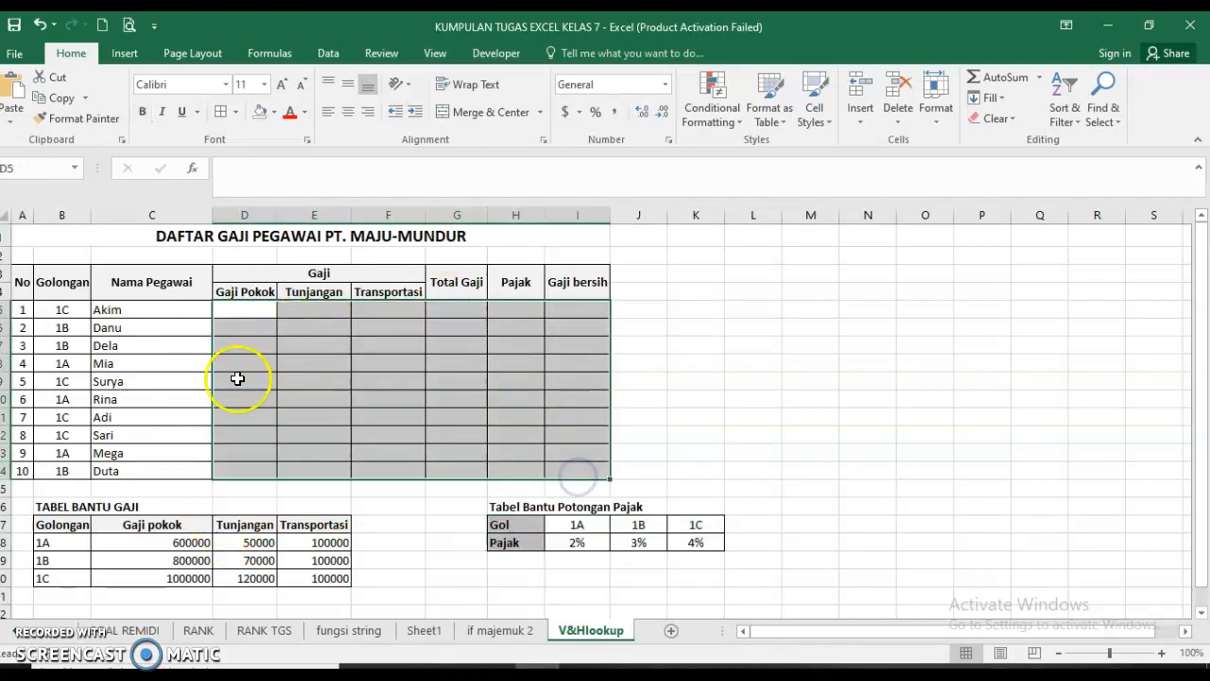
{"action": "left_click", "coordinate": [149, 545]}
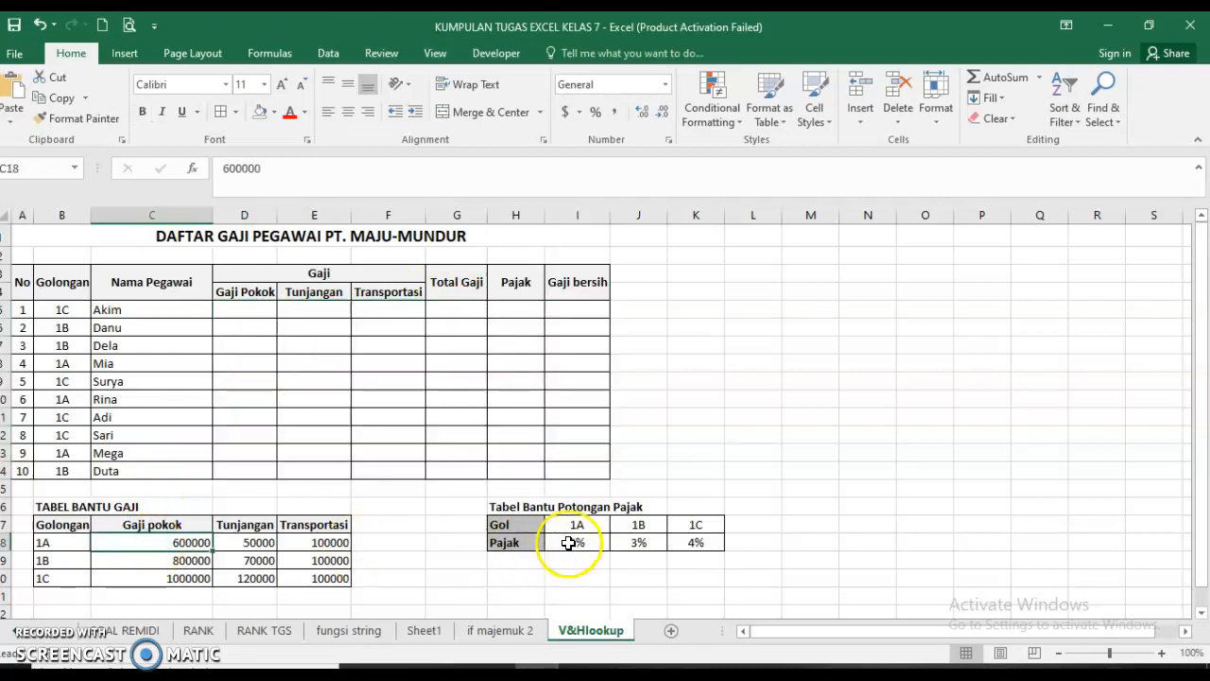
{"action": "left_click", "coordinate": [570, 544]}
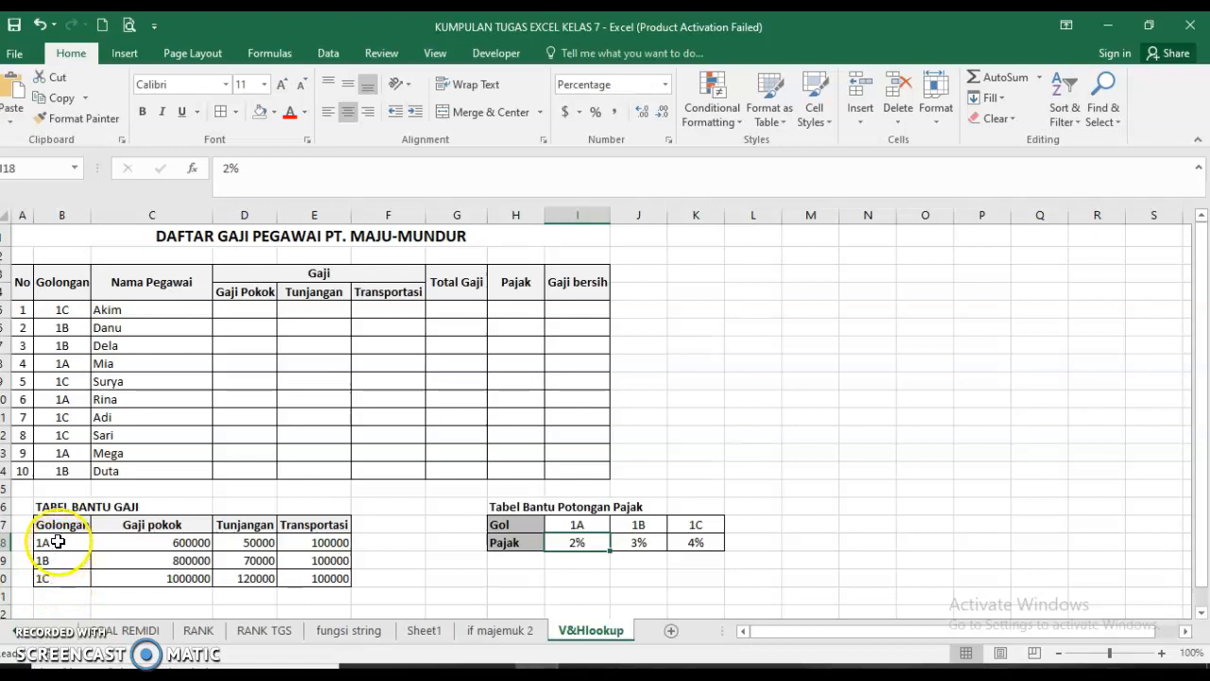
Examine the Golongan 1A entries in TABEL BANTU GAJI and the matching empty Gaji Pokok, Tunjangan and Transportasi columns in the salary table.
{"action": "left_click", "coordinate": [57, 541]}
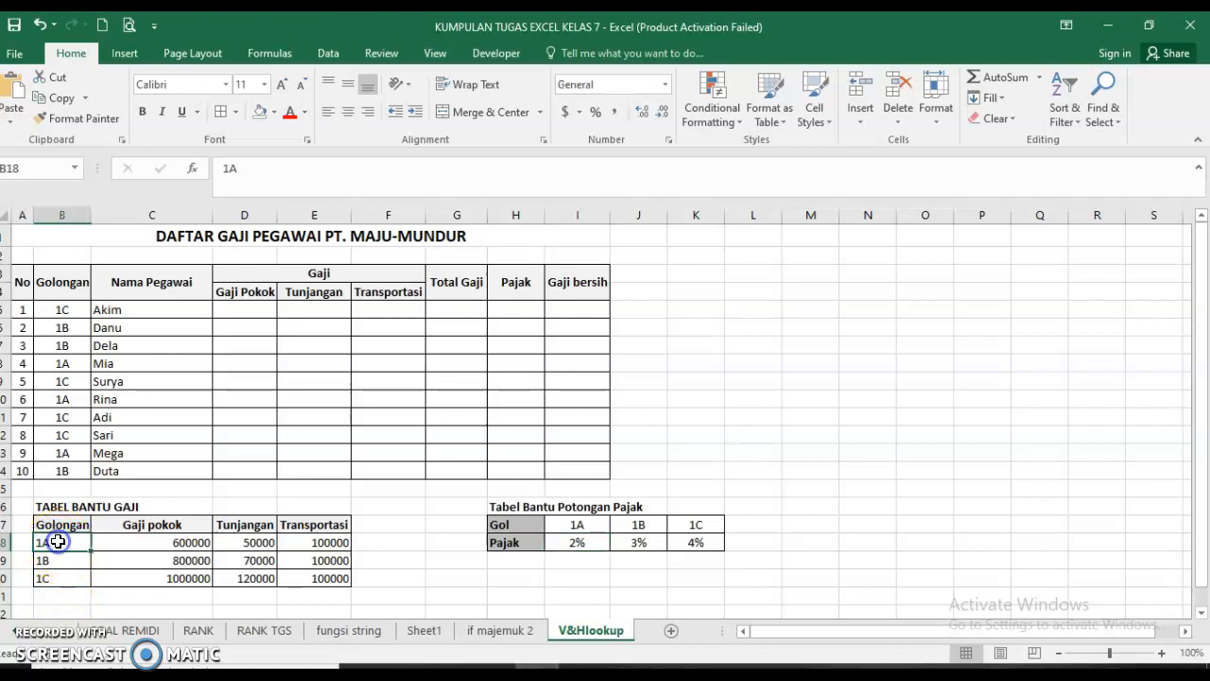
{"action": "left_click", "coordinate": [167, 546]}
{"action": "left_click", "coordinate": [260, 544]}
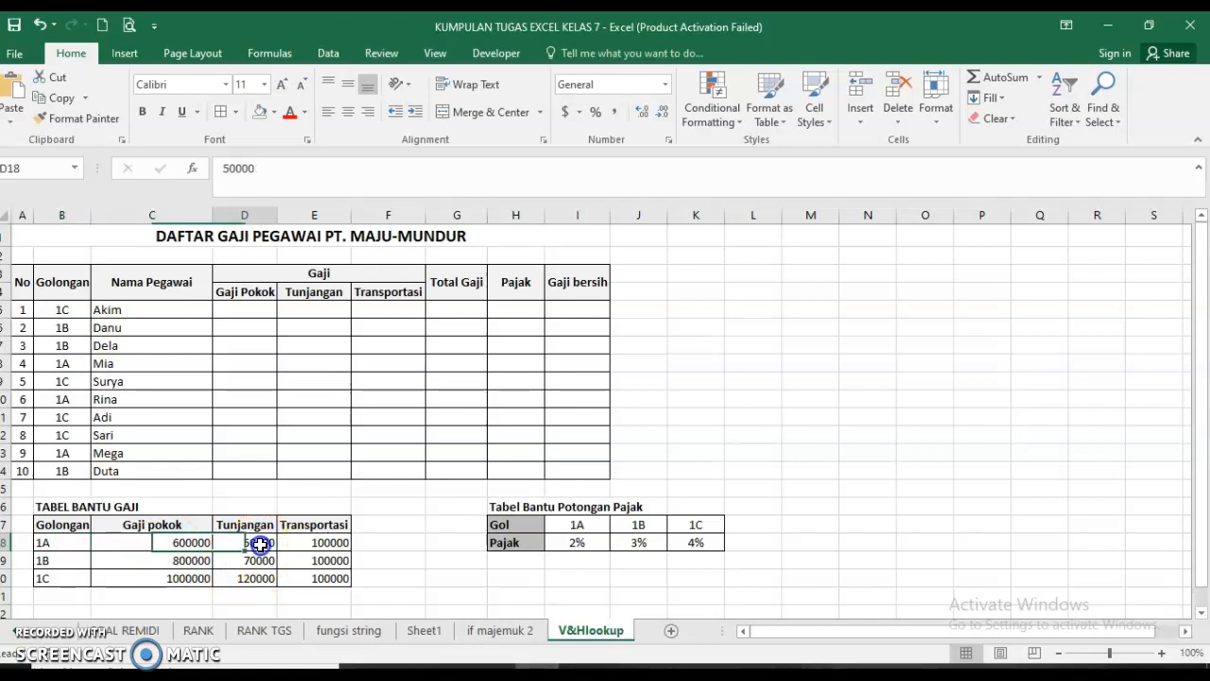
{"action": "left_click", "coordinate": [323, 546]}
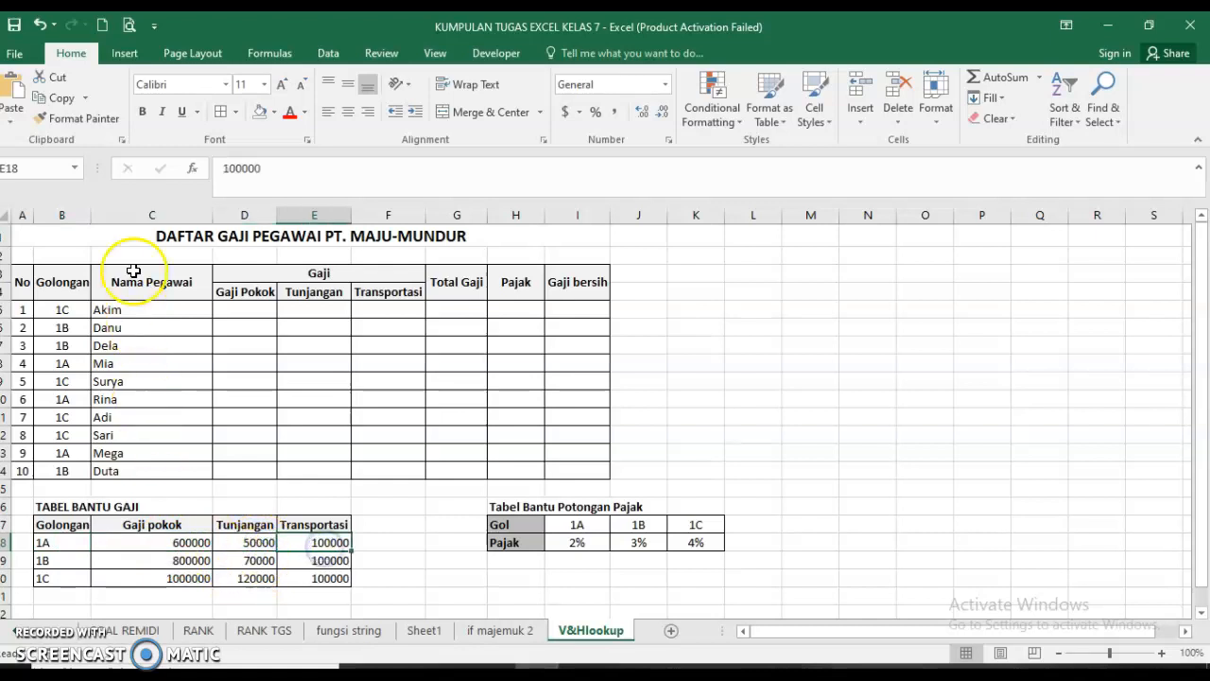
{"action": "left_click_drag", "start_coordinate": [16, 288], "coordinate": [569, 470]}
{"action": "left_click", "coordinate": [250, 312]}
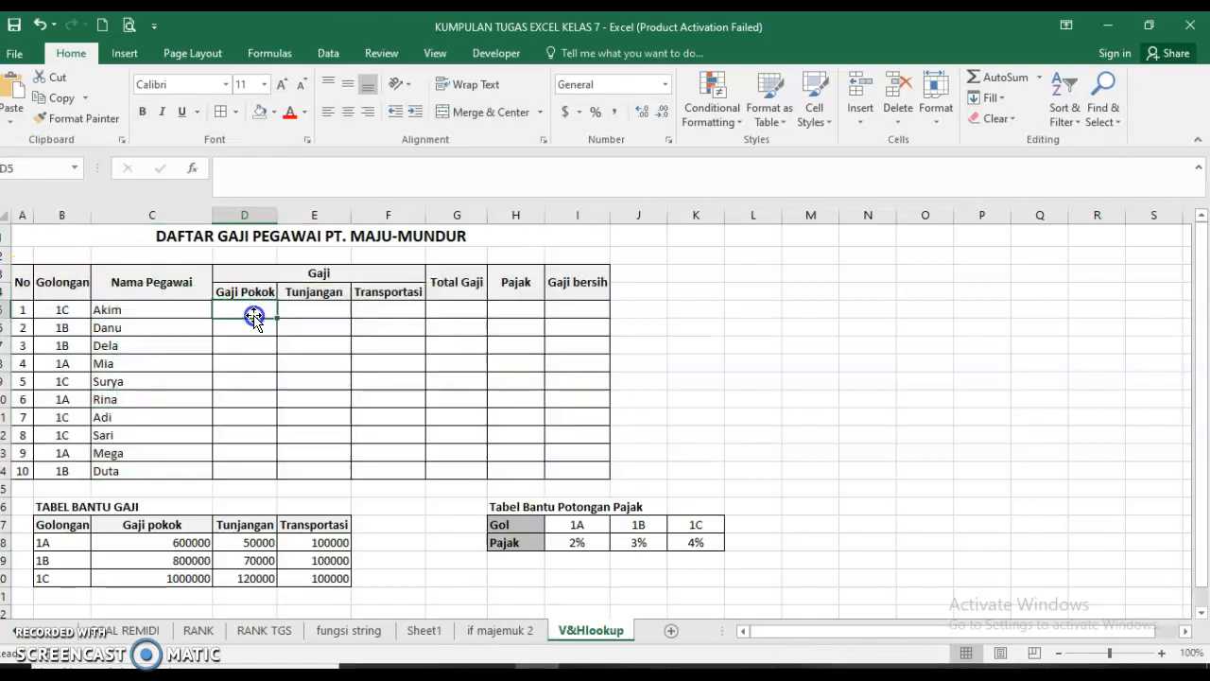
{"action": "left_click", "coordinate": [314, 309]}
{"action": "left_click", "coordinate": [397, 304]}
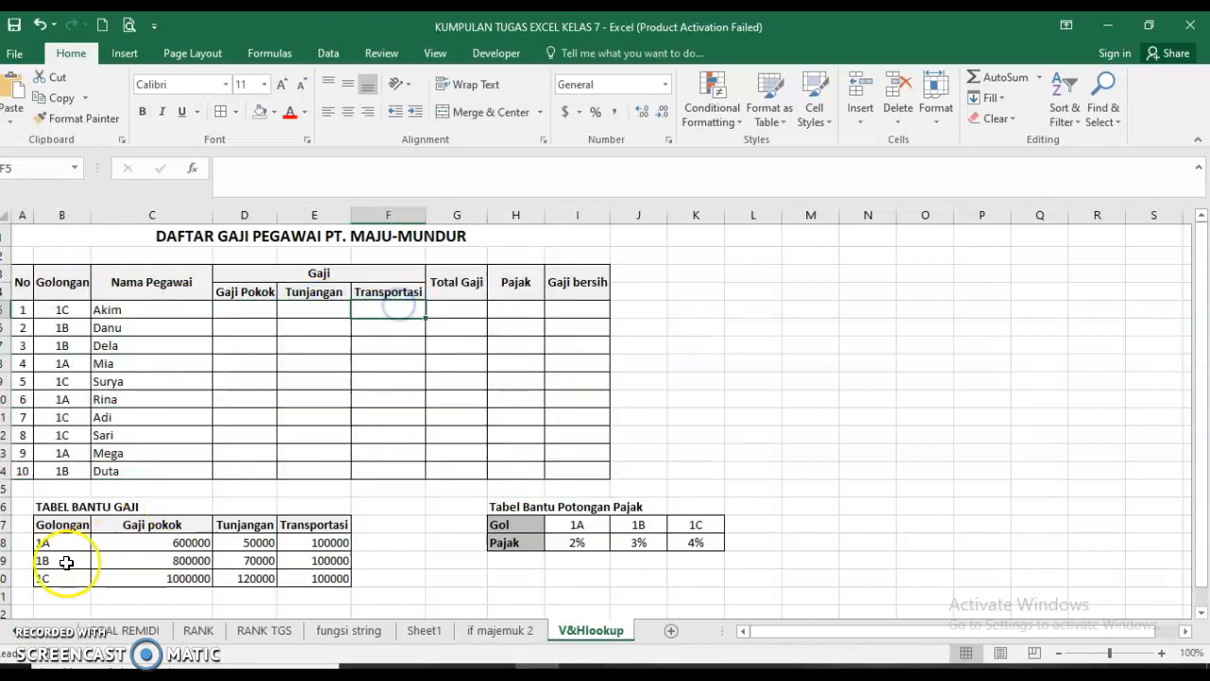
Compare the employees' Golongan codes in the salary table with the Golongan codes in TABEL BANTU GAJI.
{"action": "left_click_drag", "start_coordinate": [59, 313], "coordinate": [59, 470]}
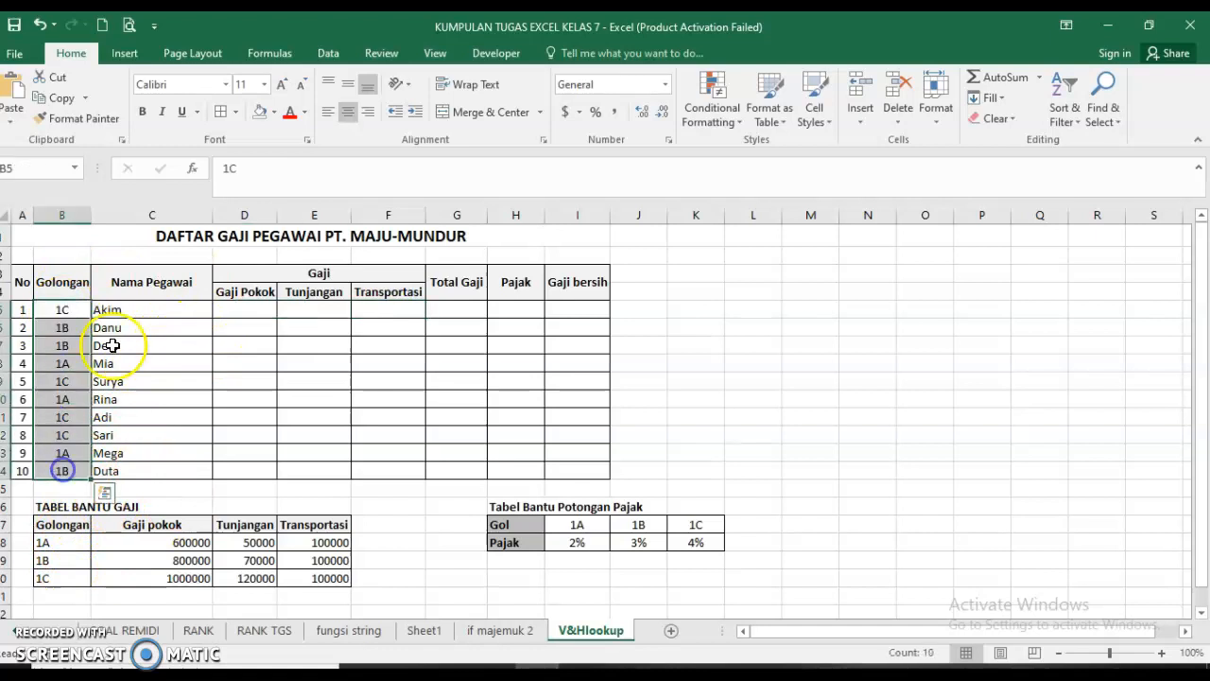
{"action": "left_click", "coordinate": [135, 309]}
{"action": "left_click", "coordinate": [57, 308]}
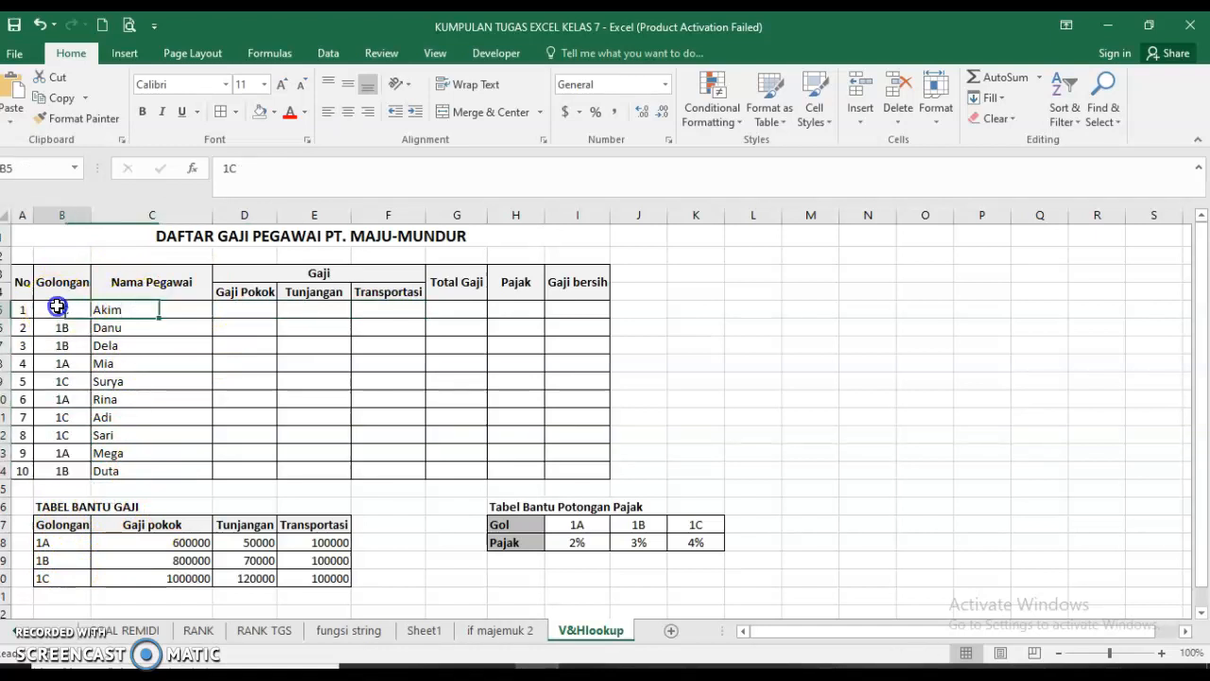
{"action": "left_click", "coordinate": [118, 327]}
{"action": "left_click", "coordinate": [59, 327]}
{"action": "left_click_drag", "start_coordinate": [55, 308], "coordinate": [68, 464]}
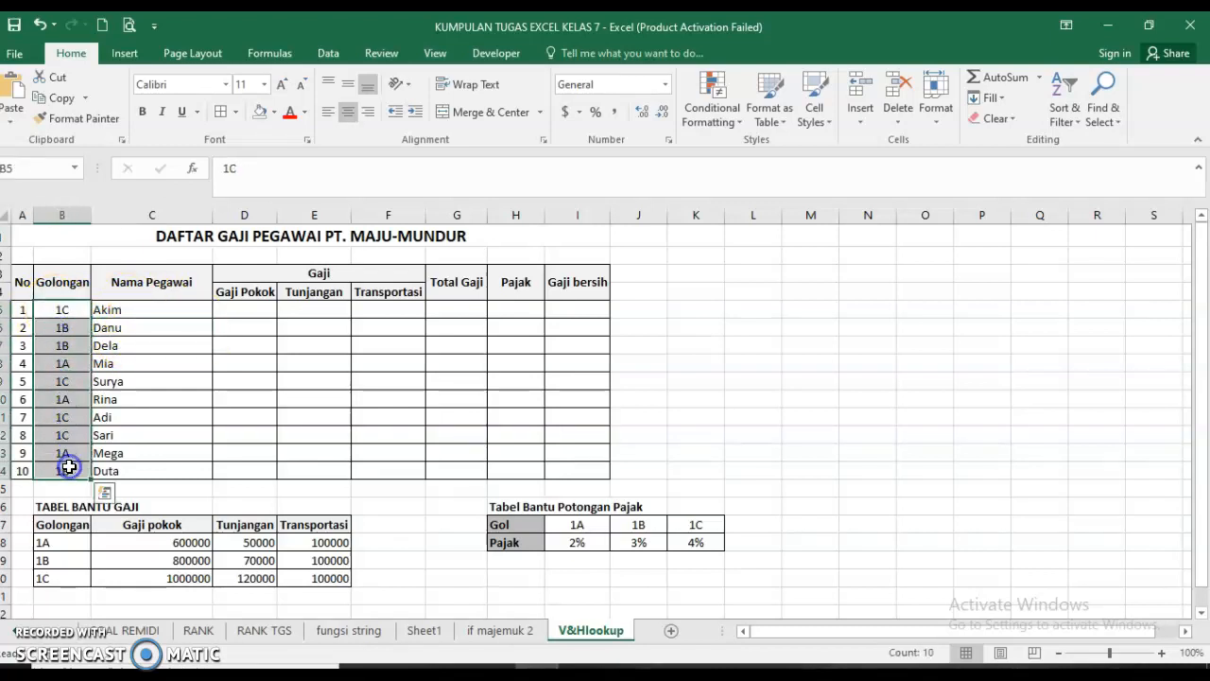
{"action": "left_click_drag", "start_coordinate": [57, 524], "coordinate": [316, 580]}
{"action": "left_click", "coordinate": [64, 542]}
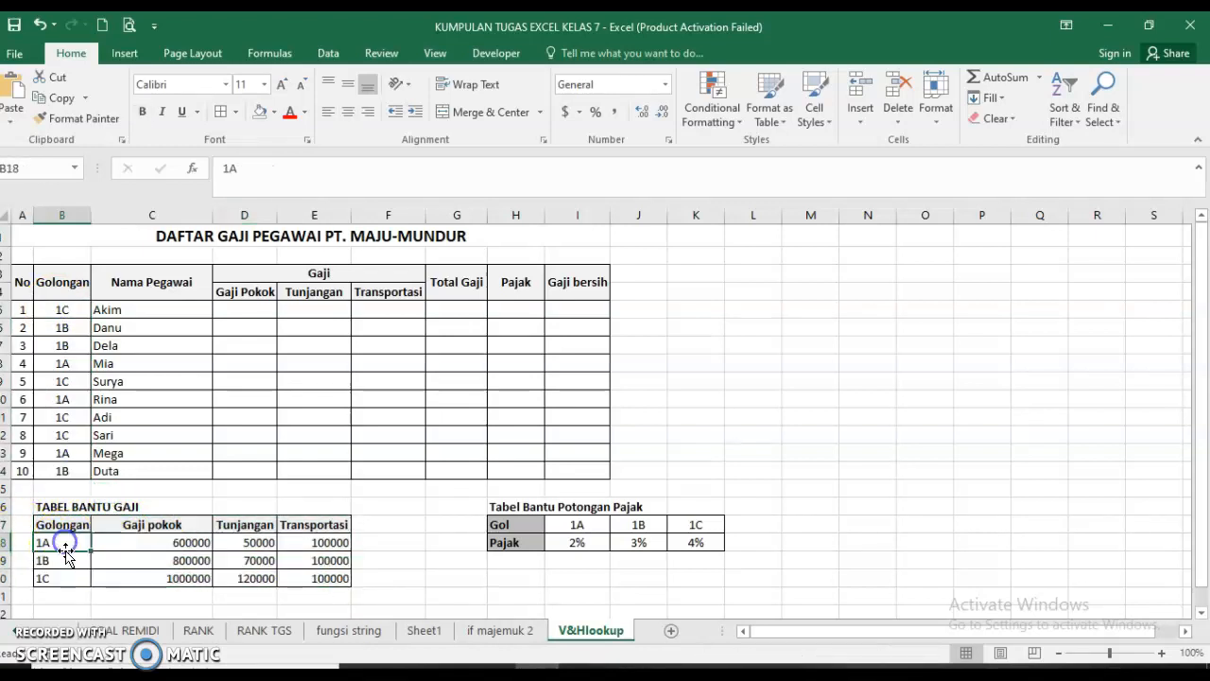
{"action": "left_click", "coordinate": [65, 572]}
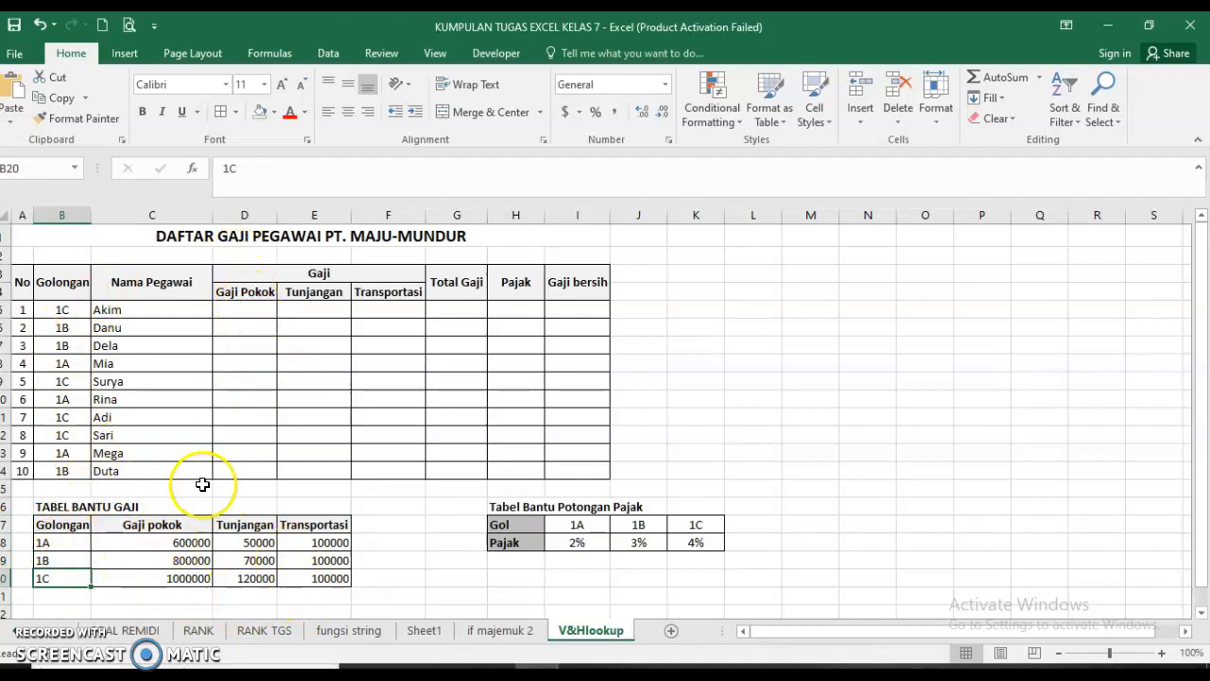
Trace the first employee's Golongan 1C to its amounts in TABEL BANTU GAJI and examine that table's vertical column layout and header row.
{"action": "left_click", "coordinate": [48, 311]}
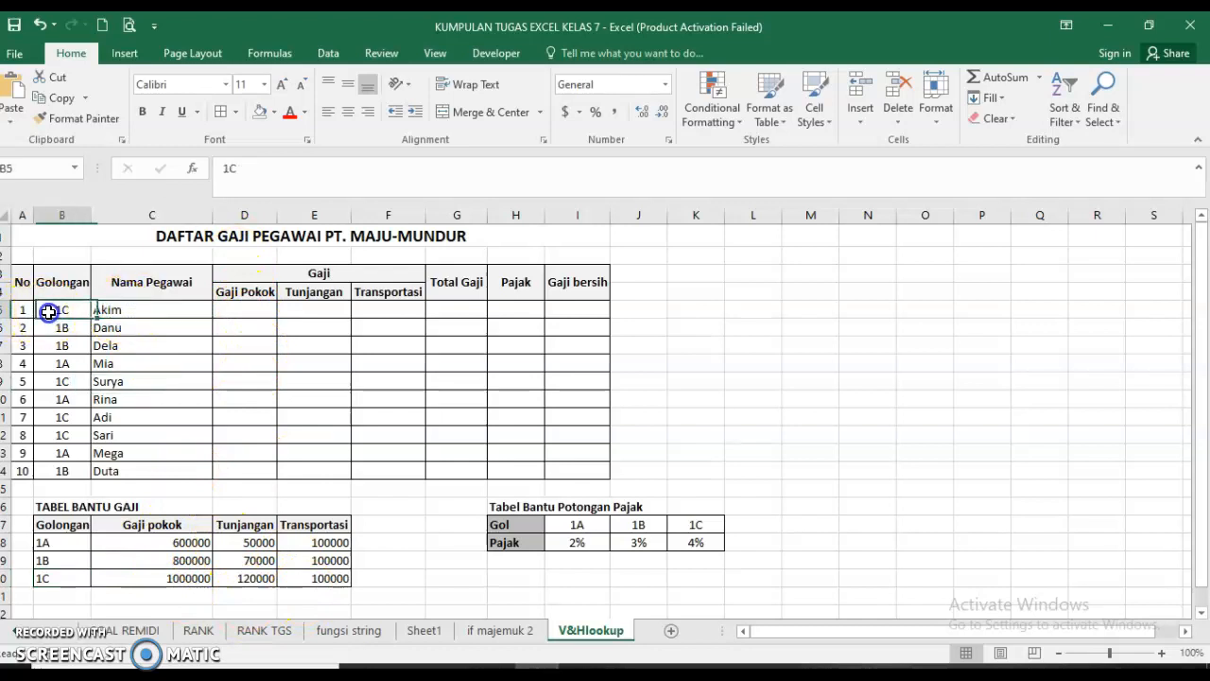
{"action": "left_click", "coordinate": [162, 578]}
{"action": "left_click", "coordinate": [263, 309]}
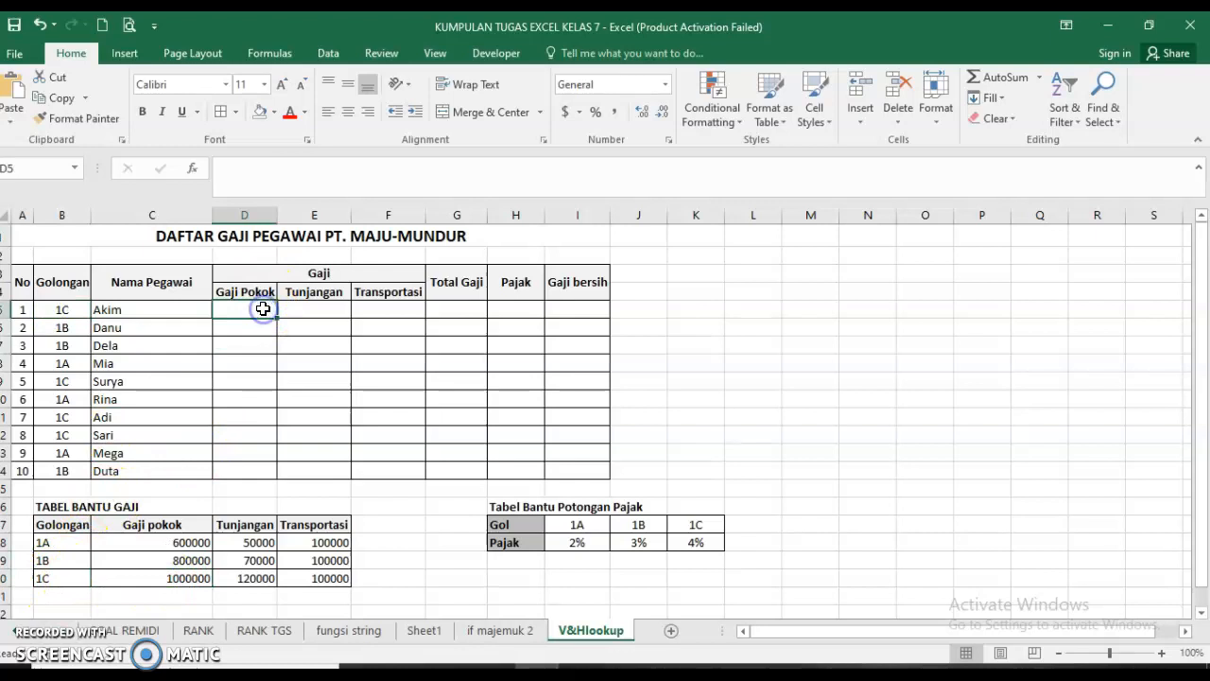
{"action": "left_click", "coordinate": [312, 305]}
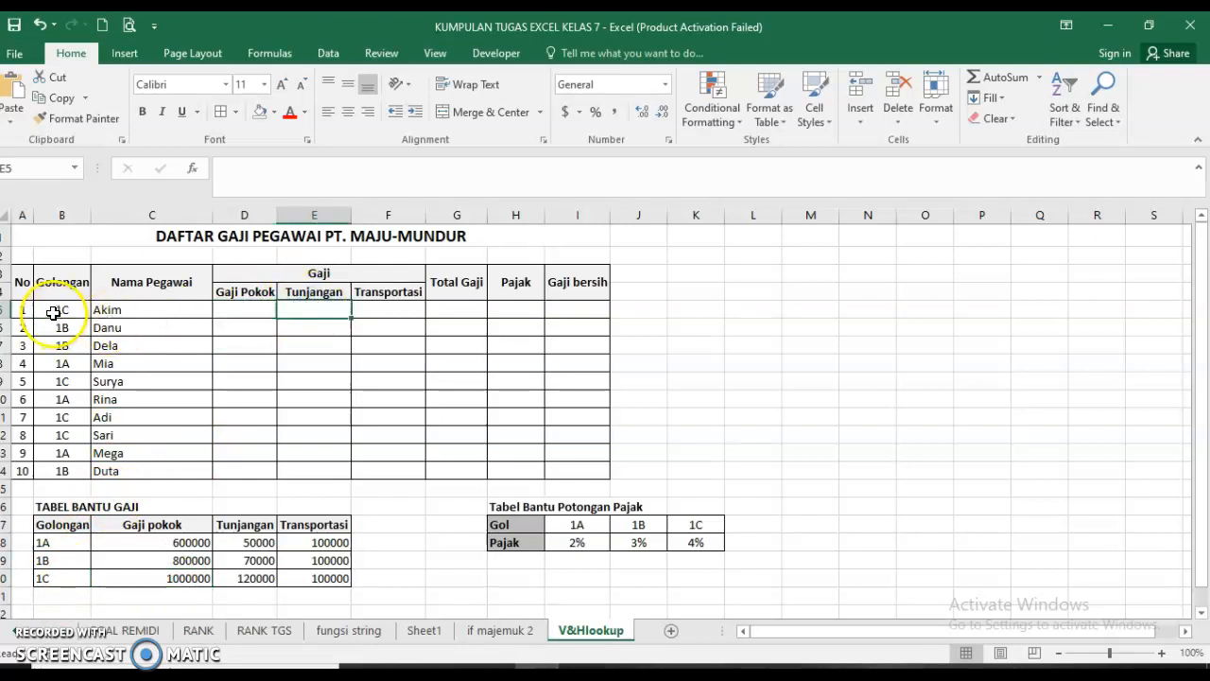
{"action": "left_click", "coordinate": [248, 581]}
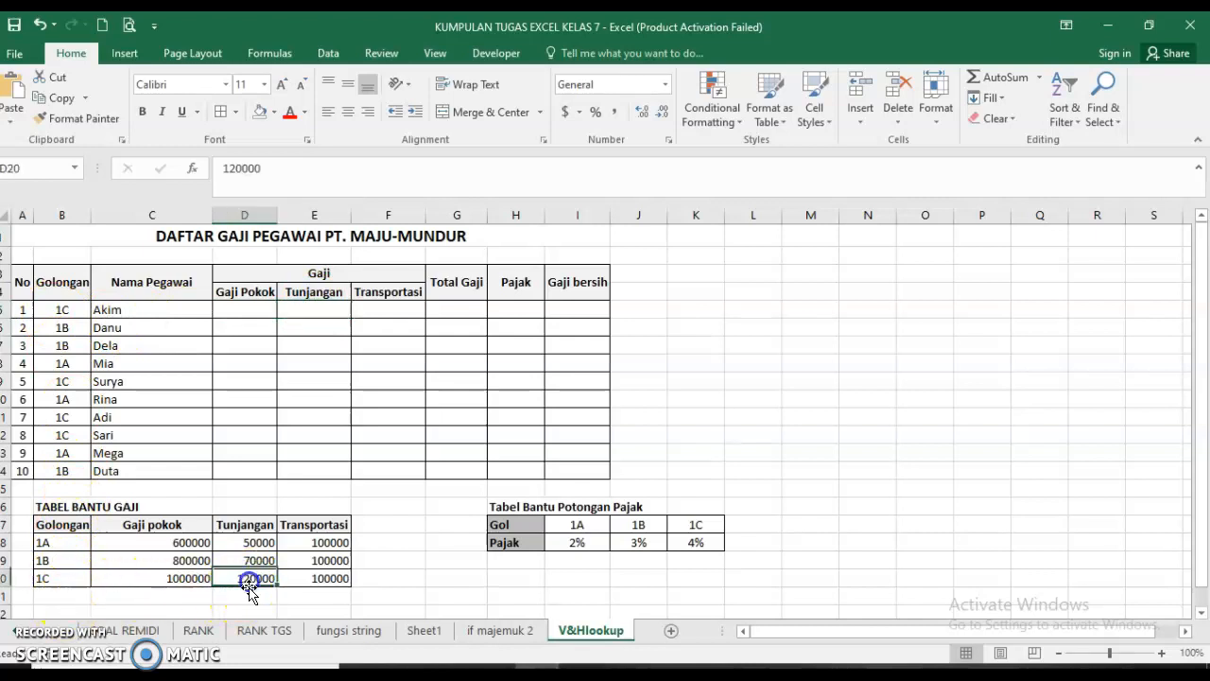
{"action": "left_click", "coordinate": [380, 294]}
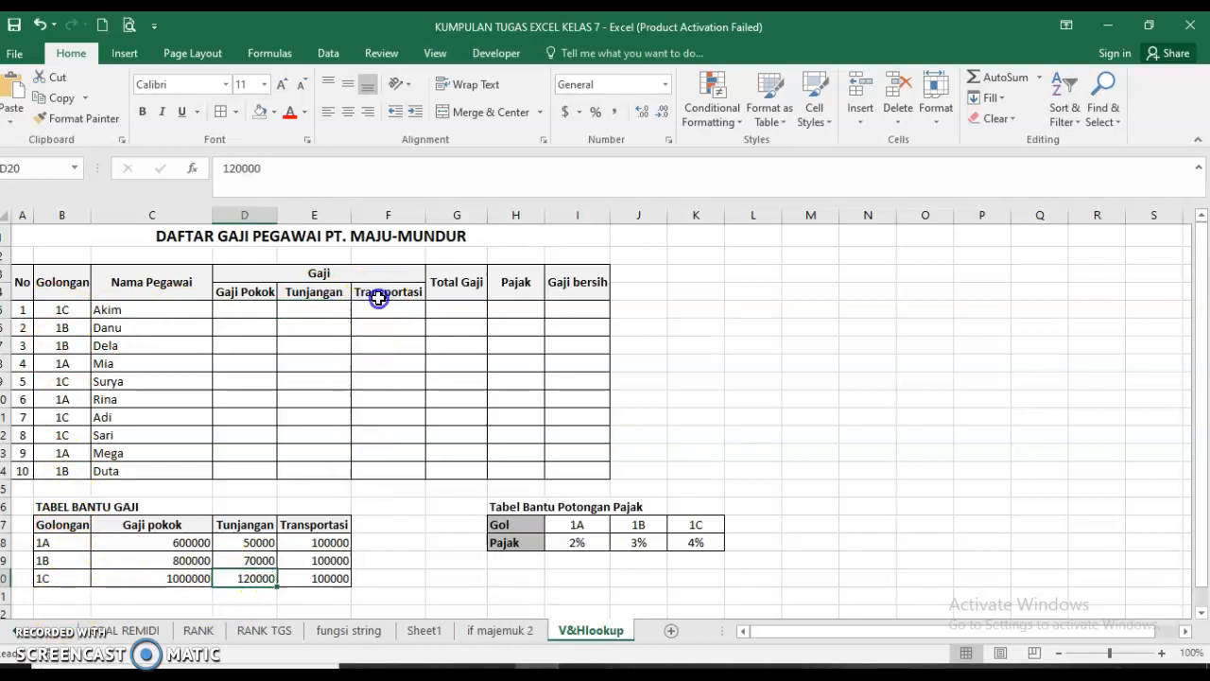
{"action": "left_click_drag", "start_coordinate": [79, 526], "coordinate": [291, 581]}
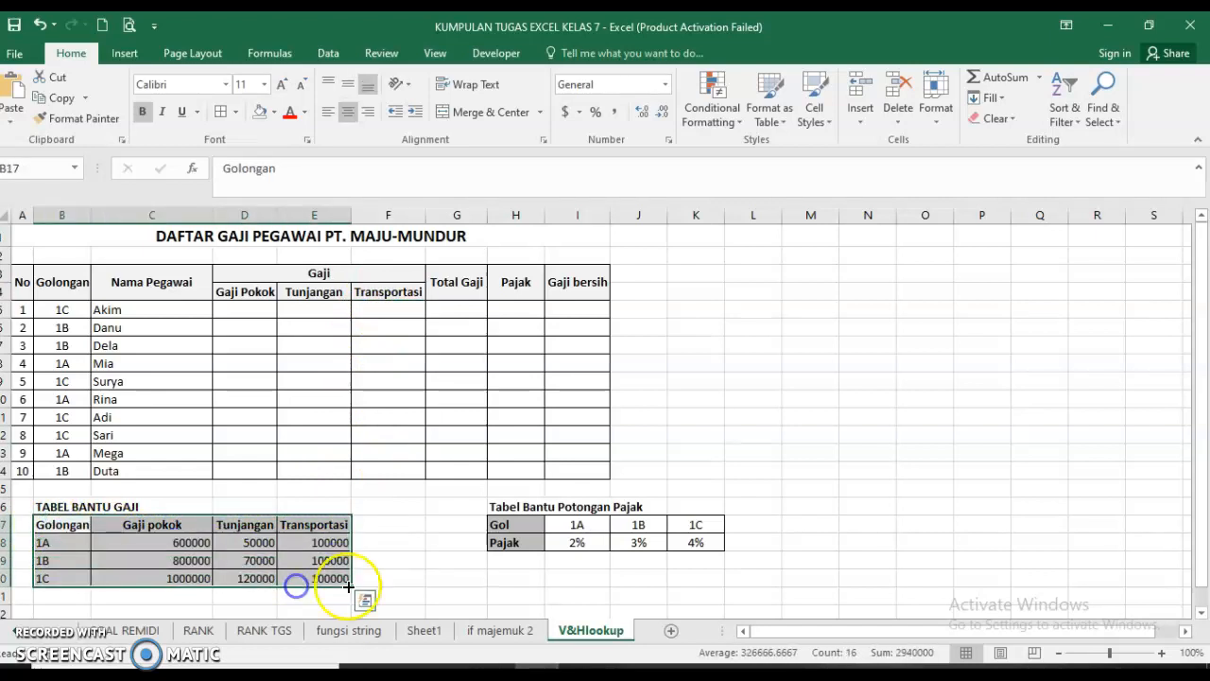
{"action": "left_click", "coordinate": [384, 559]}
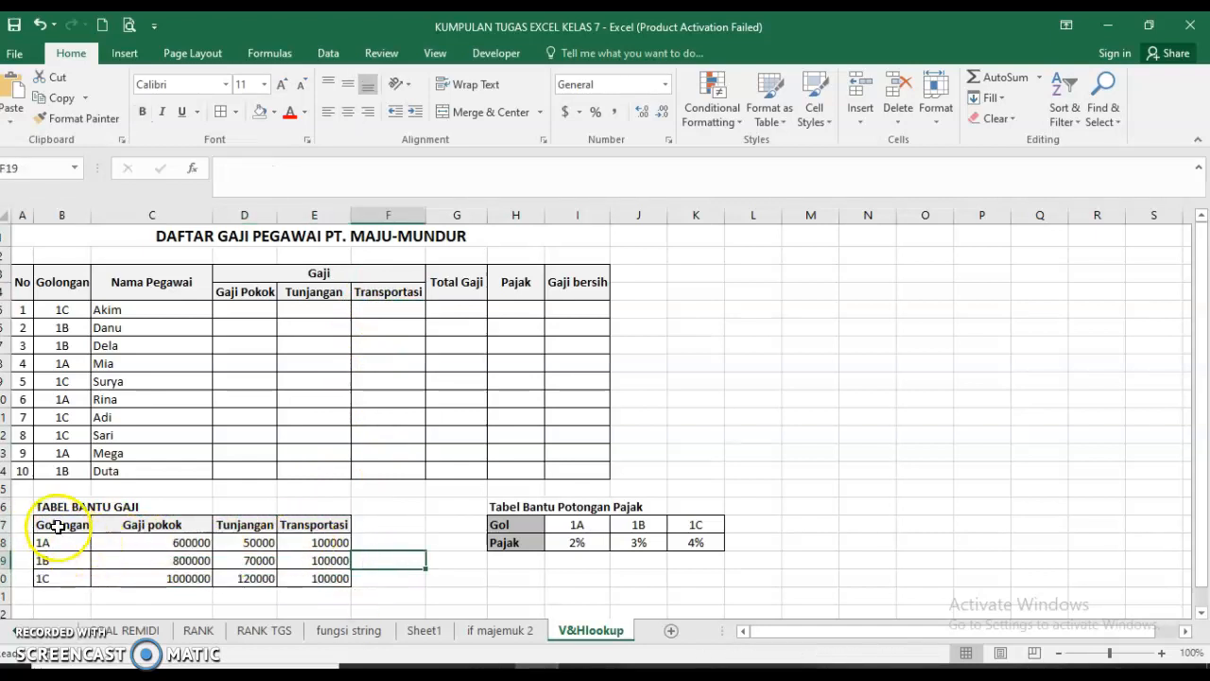
{"action": "left_click_drag", "start_coordinate": [59, 525], "coordinate": [60, 578]}
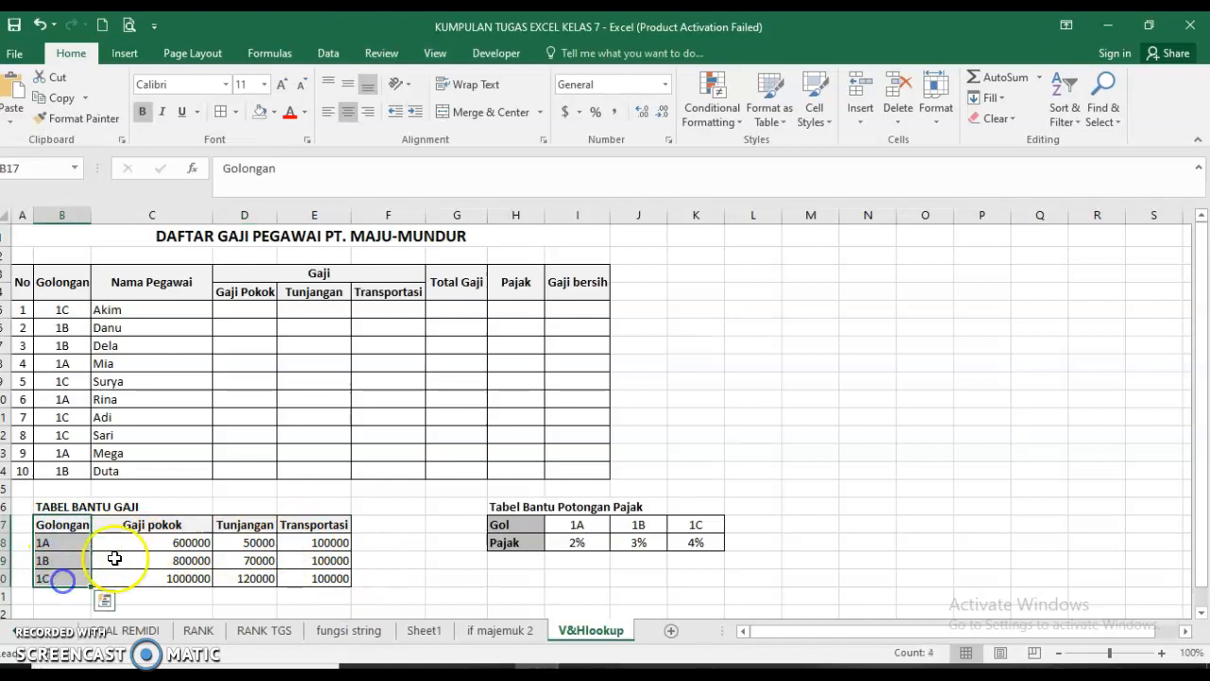
{"action": "left_click_drag", "start_coordinate": [146, 523], "coordinate": [149, 580]}
{"action": "left_click_drag", "start_coordinate": [244, 523], "coordinate": [256, 577]}
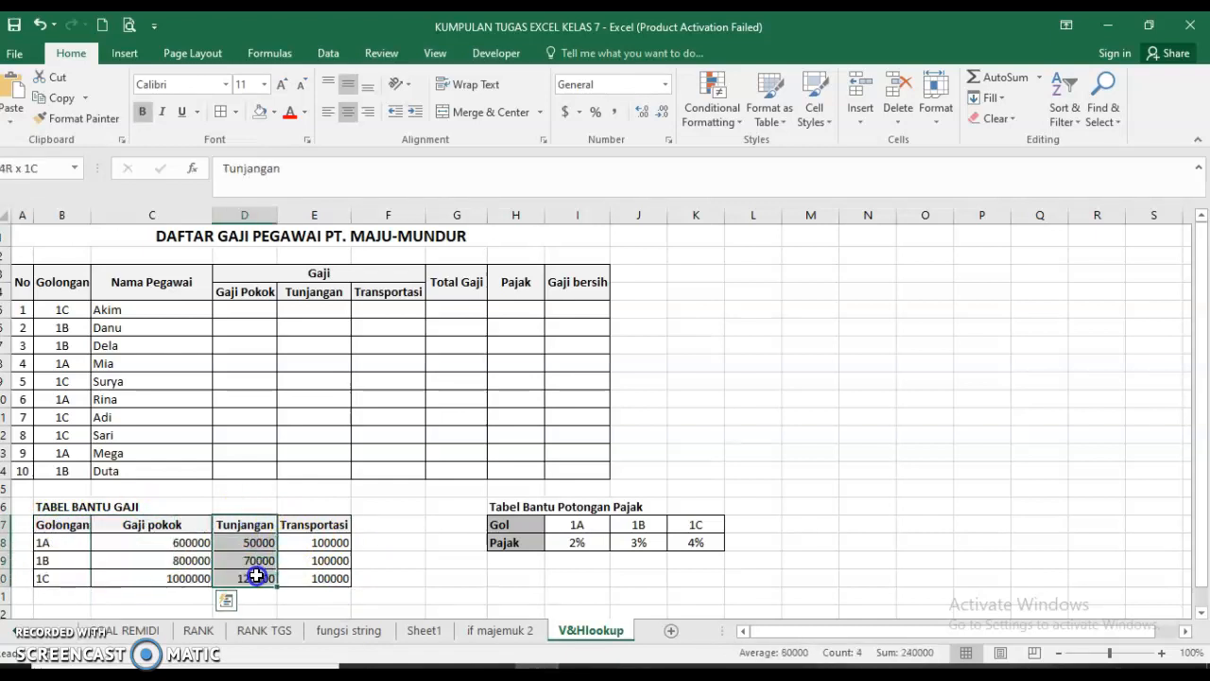
{"action": "left_click_drag", "start_coordinate": [45, 525], "coordinate": [298, 518]}
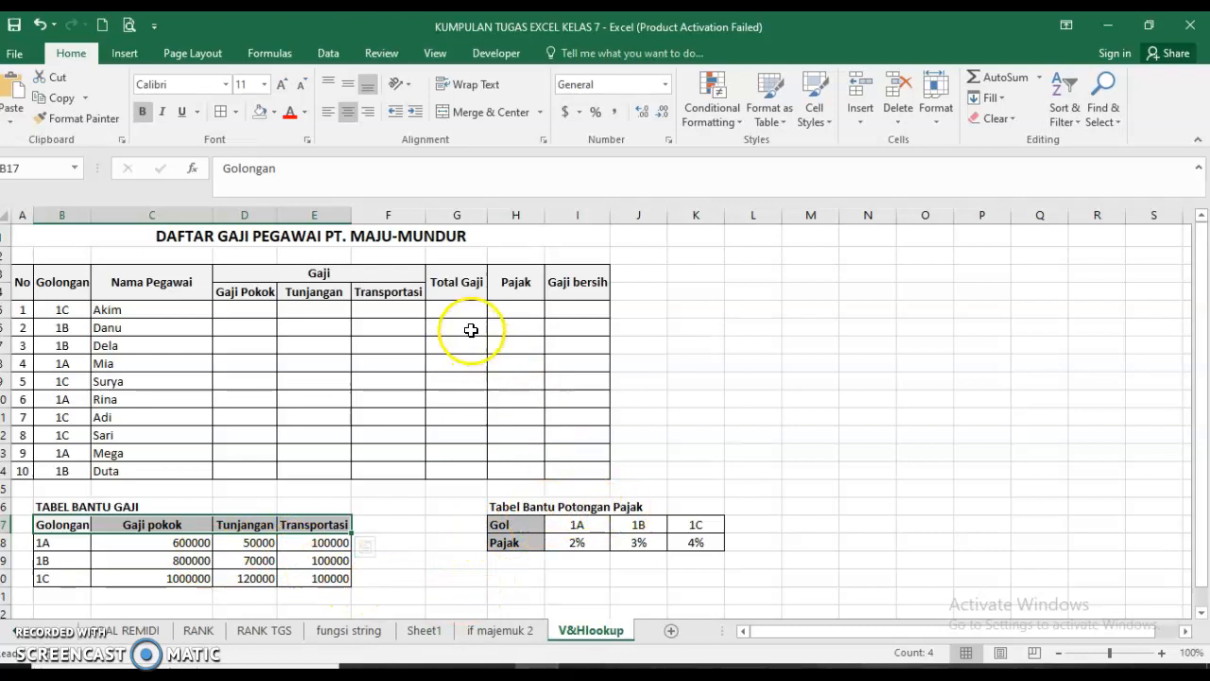
Examine how Golongan links the Pajak column to Tabel Bantu Potongan Pajak, review the empty Gaji columns, and select cell D5.
{"action": "left_click", "coordinate": [502, 310]}
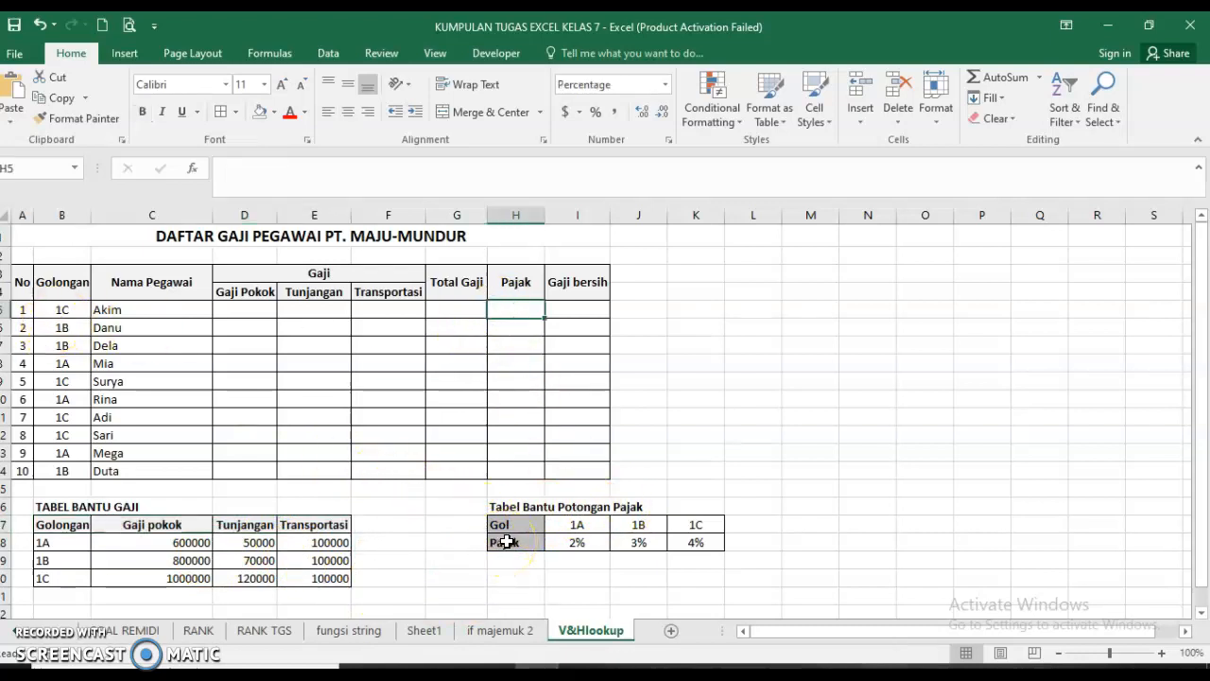
{"action": "left_click", "coordinate": [57, 309]}
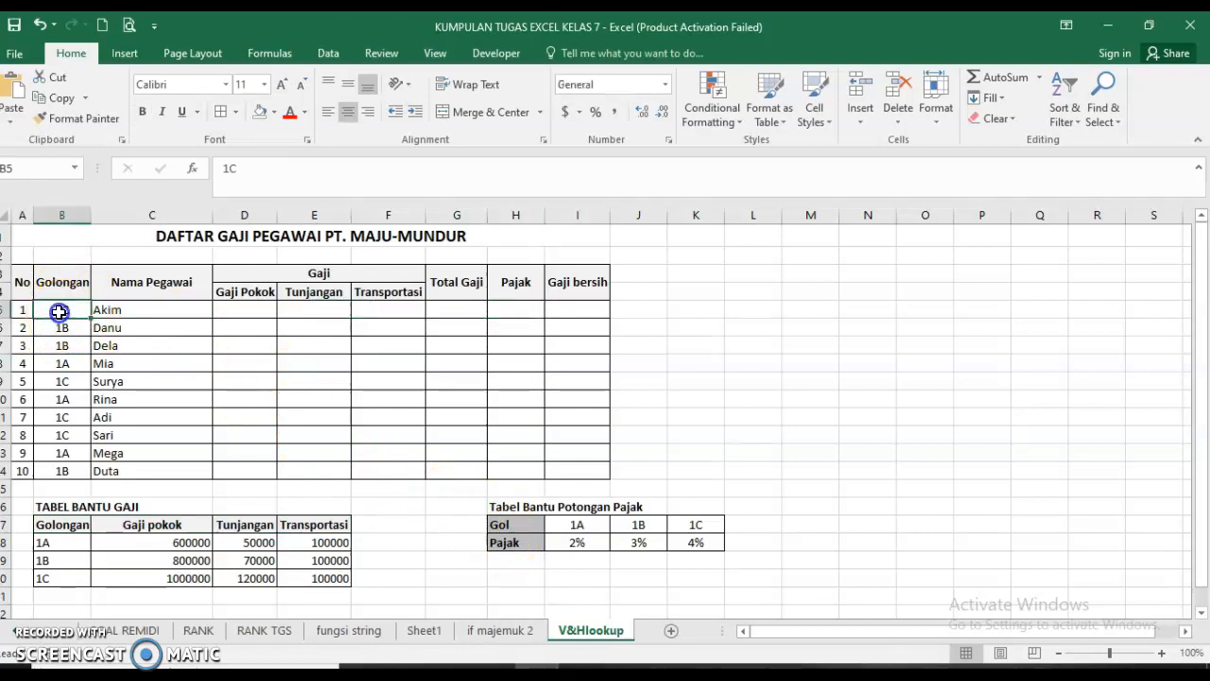
{"action": "left_click", "coordinate": [527, 310]}
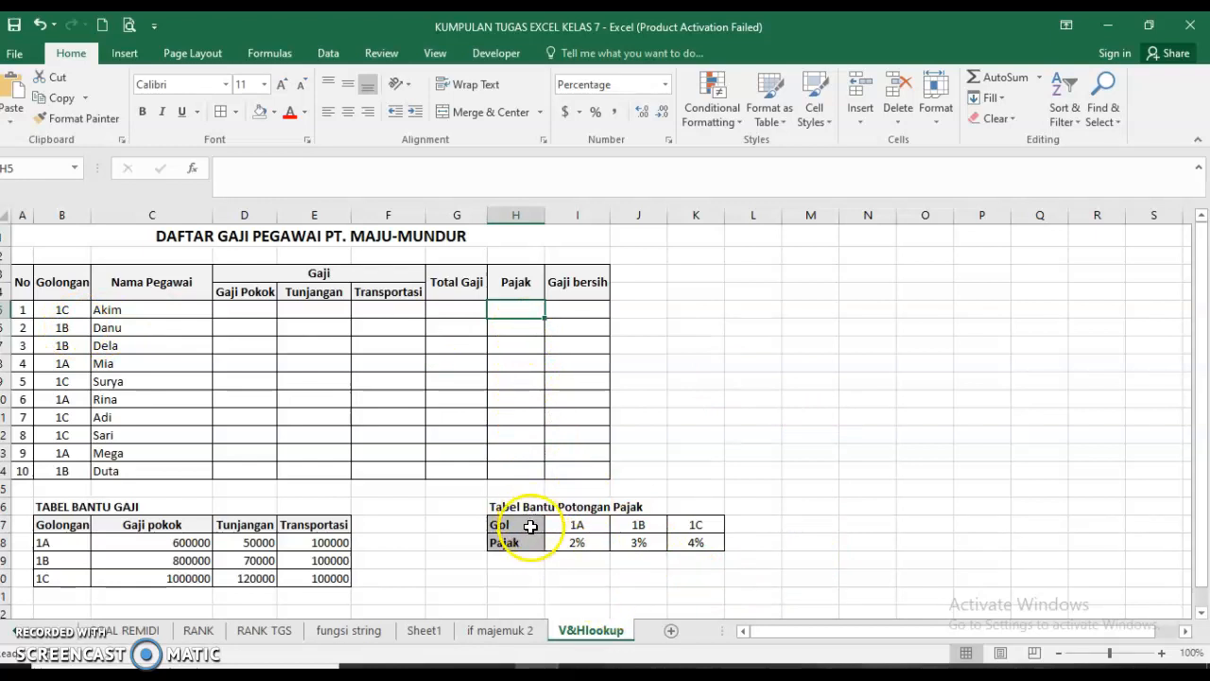
{"action": "left_click_drag", "start_coordinate": [520, 522], "coordinate": [520, 544]}
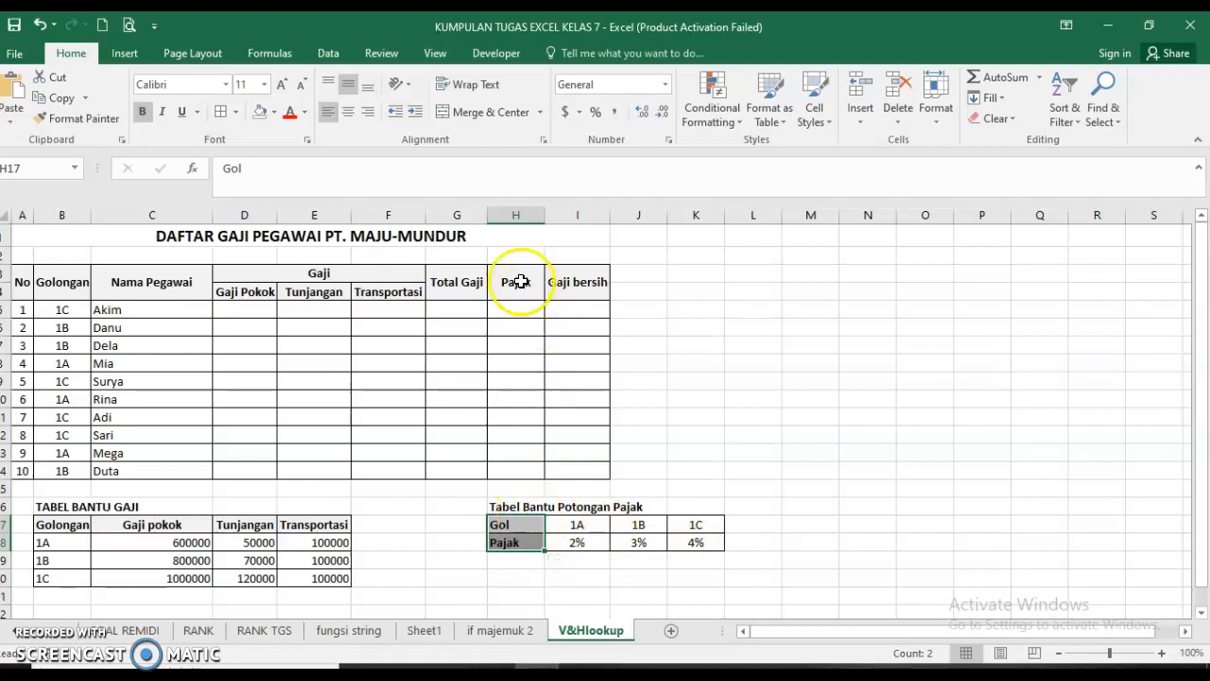
{"action": "left_click_drag", "start_coordinate": [515, 306], "coordinate": [520, 473]}
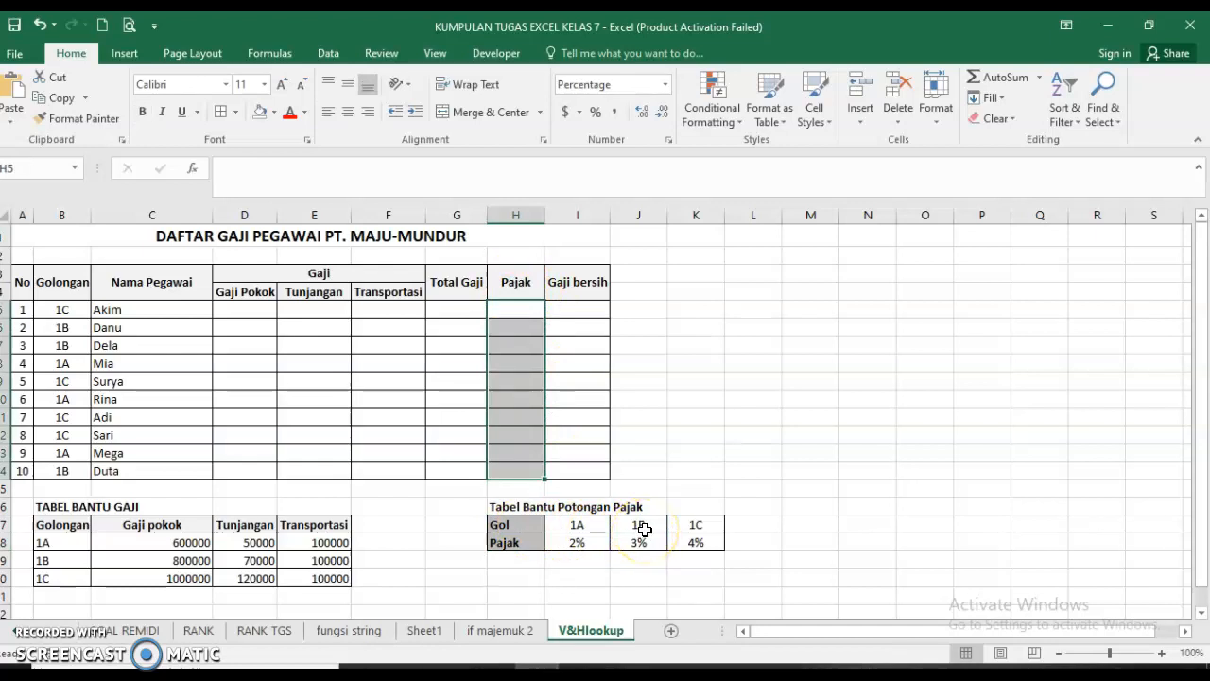
{"action": "left_click_drag", "start_coordinate": [253, 308], "coordinate": [386, 474]}
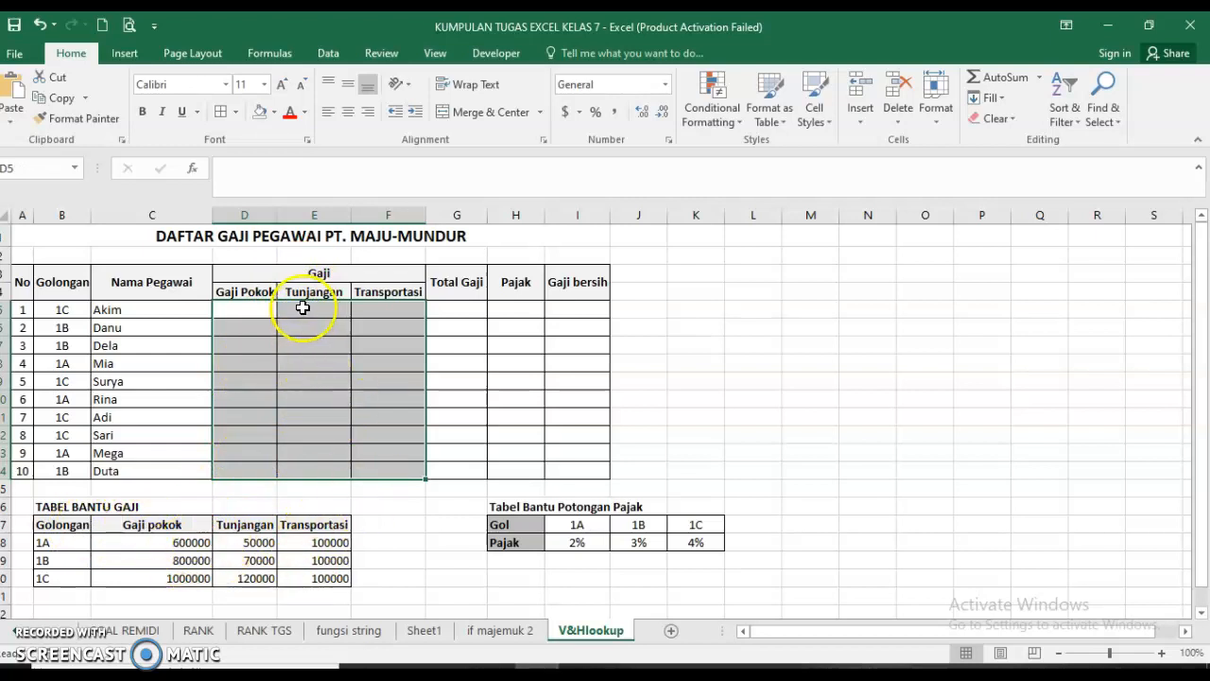
{"action": "left_click", "coordinate": [313, 366]}
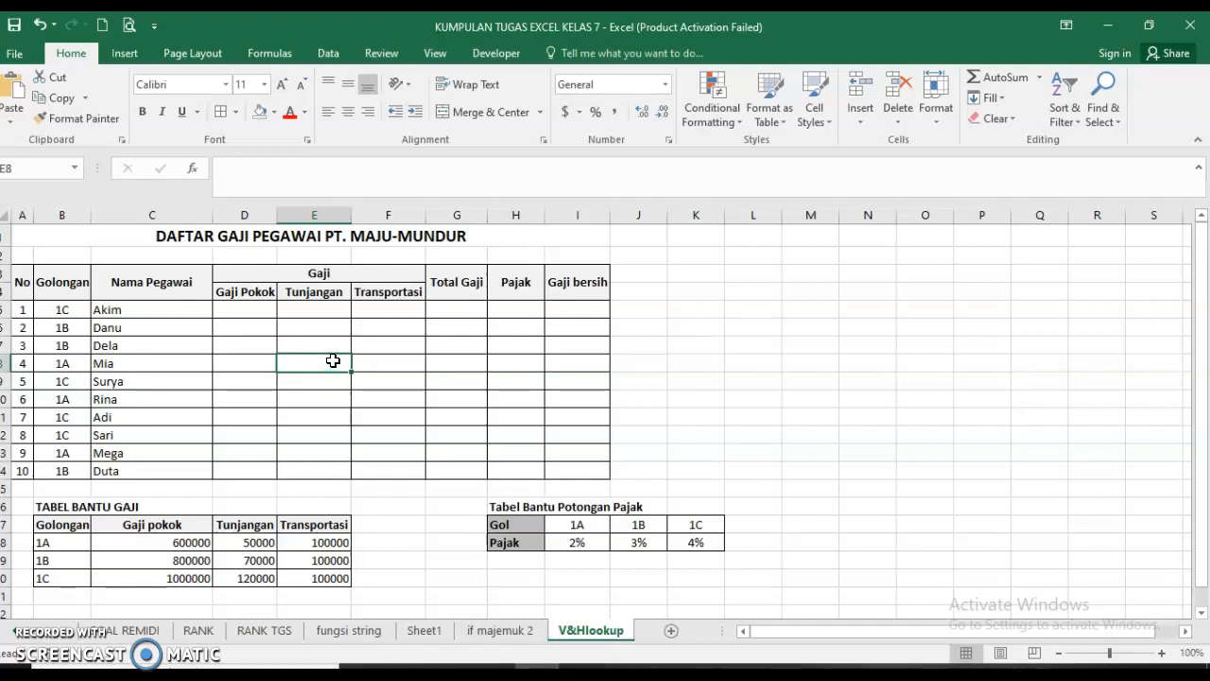
{"action": "left_click", "coordinate": [238, 309]}
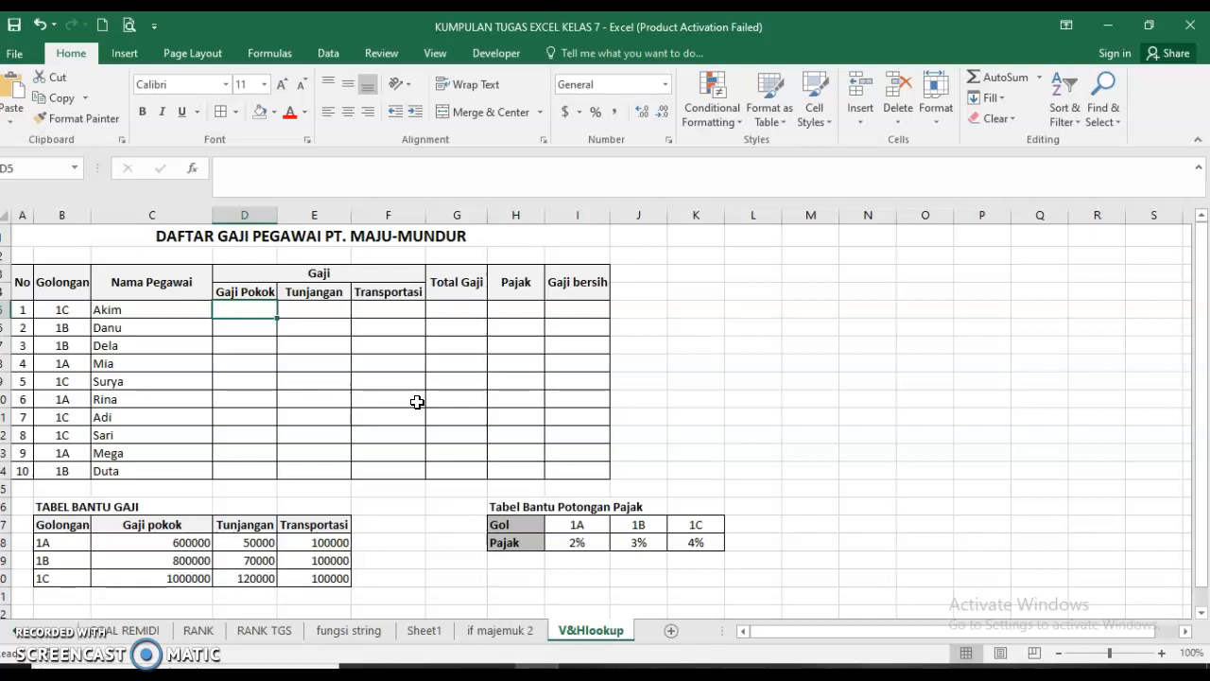
Start a VLOOKUP formula in D5 with the first employee's Golongan cell B5 as the lookup value.
{"action": "type", "text": "="}
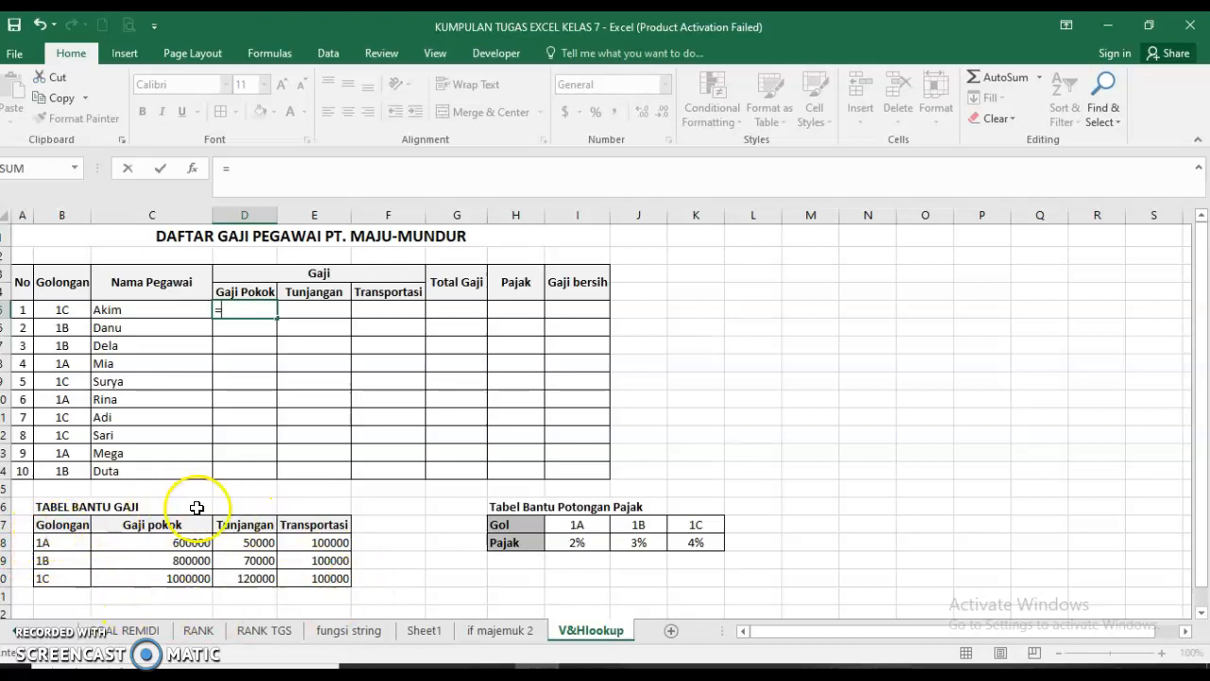
{"action": "type", "text": "vl"}
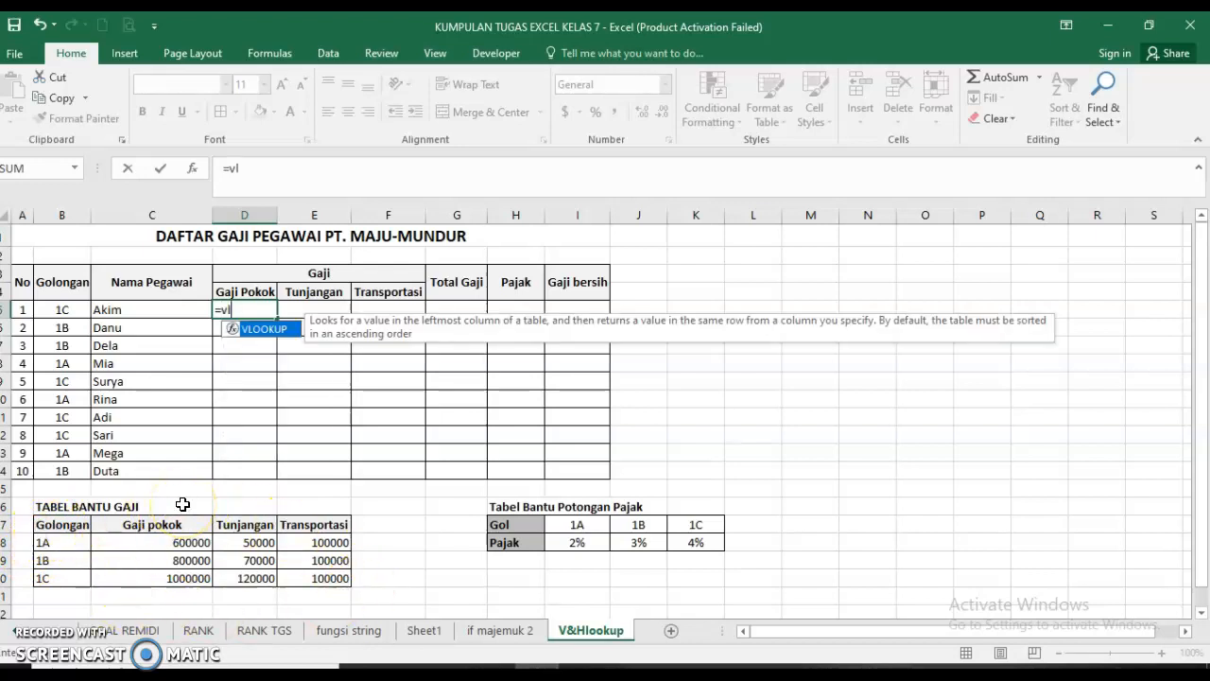
{"action": "double_click", "coordinate": [262, 334]}
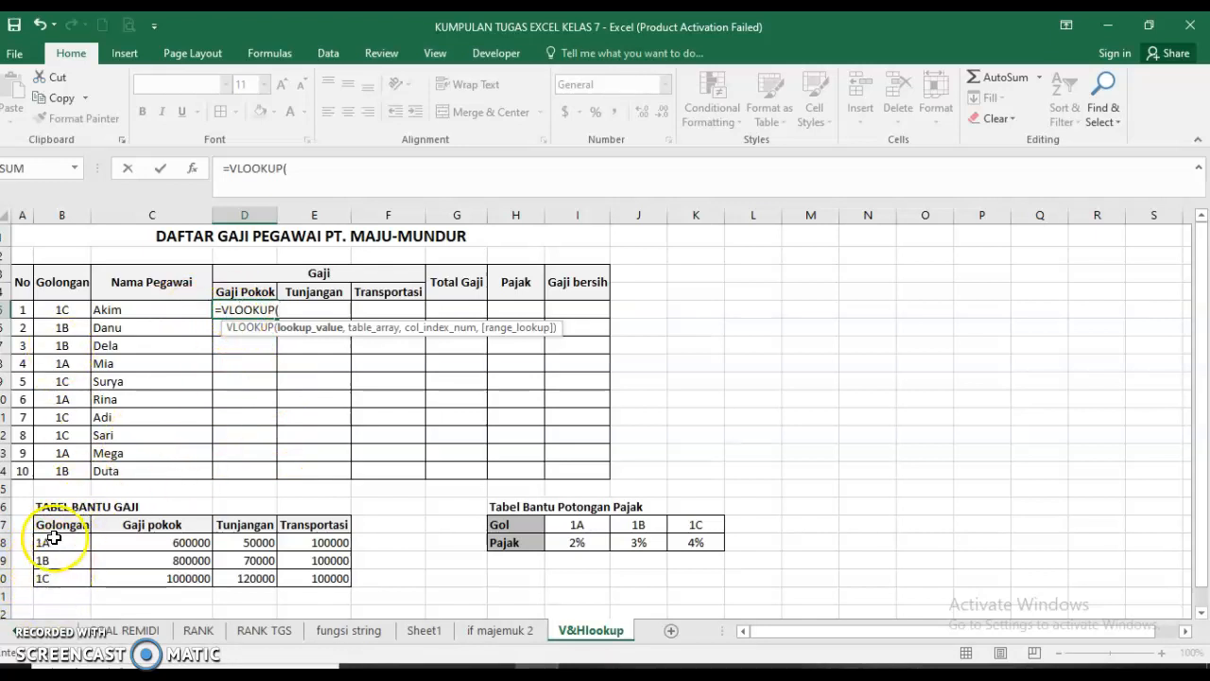
{"action": "left_click_drag", "start_coordinate": [57, 453], "coordinate": [56, 470]}
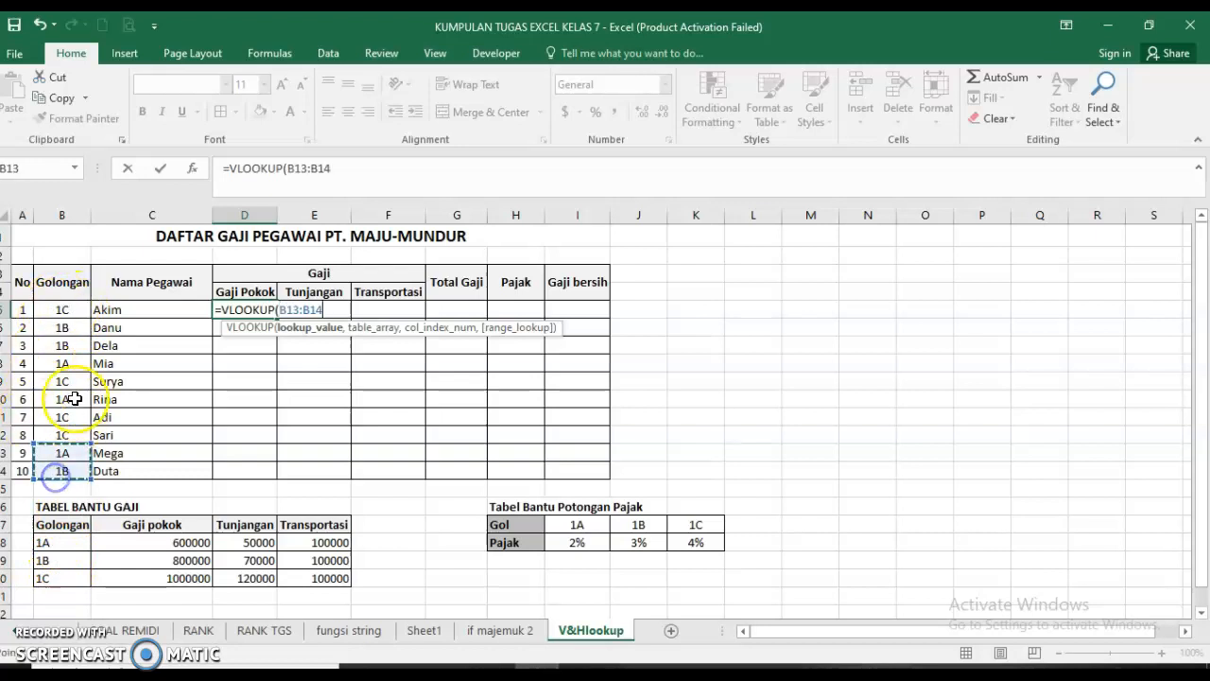
{"action": "left_click", "coordinate": [62, 308]}
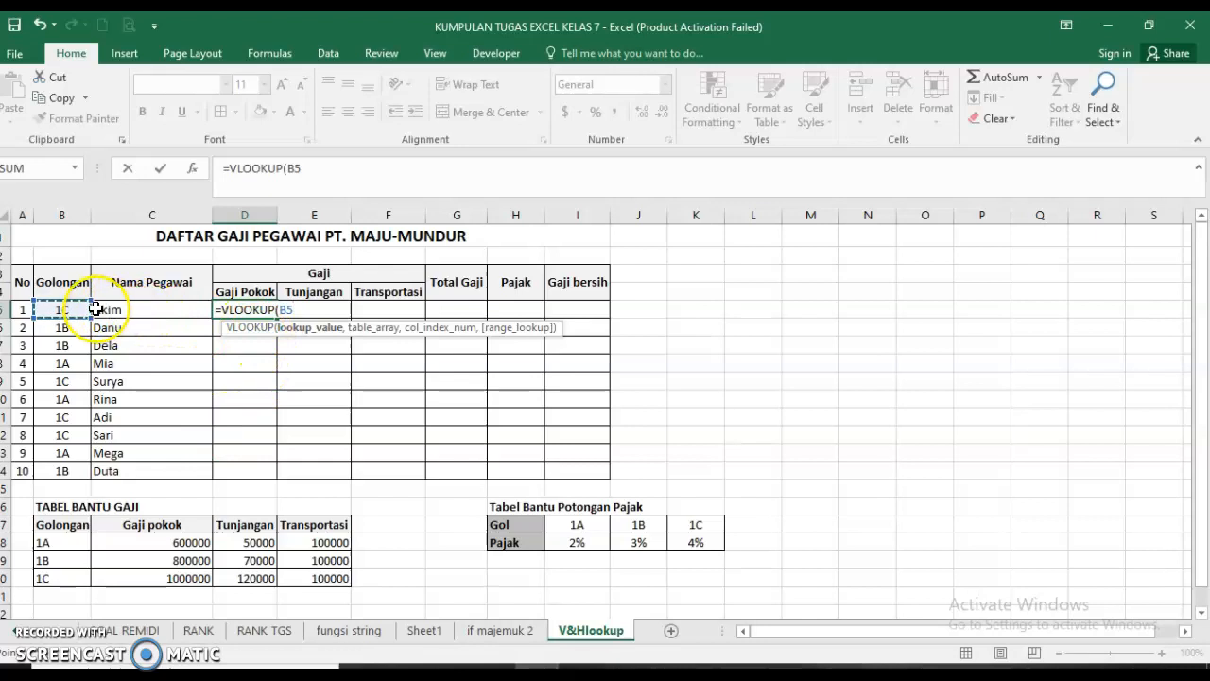
{"action": "key", "text": "BackSpace"}
{"action": "key", "text": "BackSpace"}
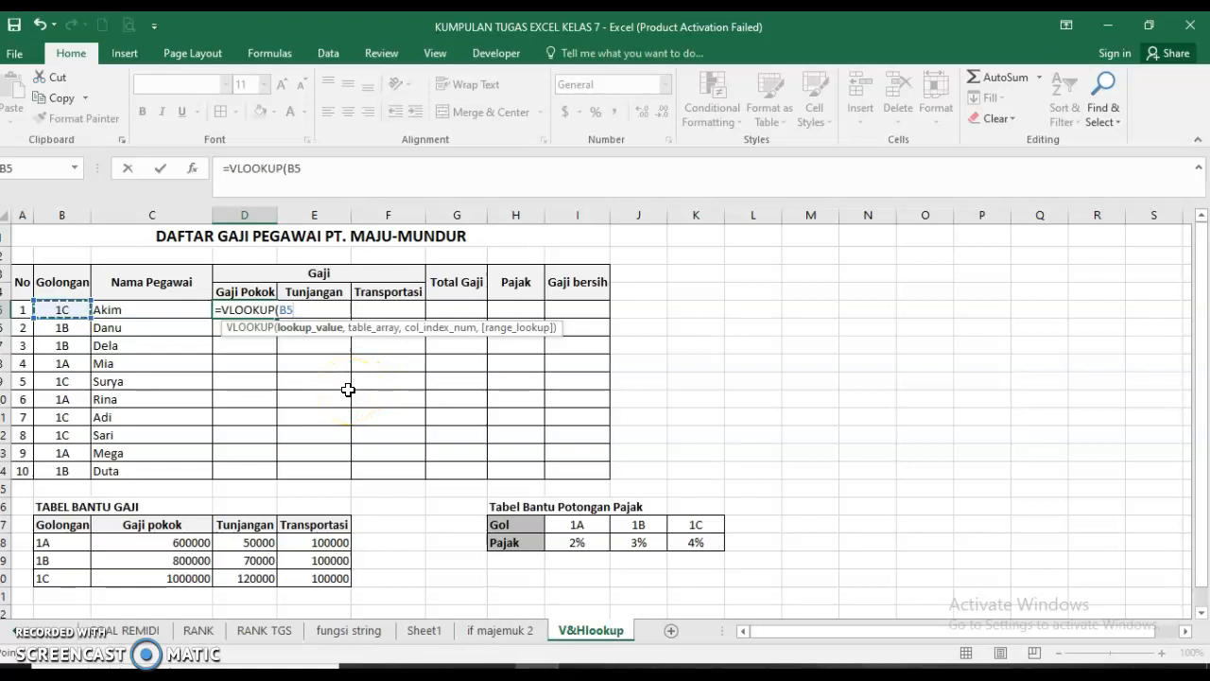
{"action": "type", "text": ","}
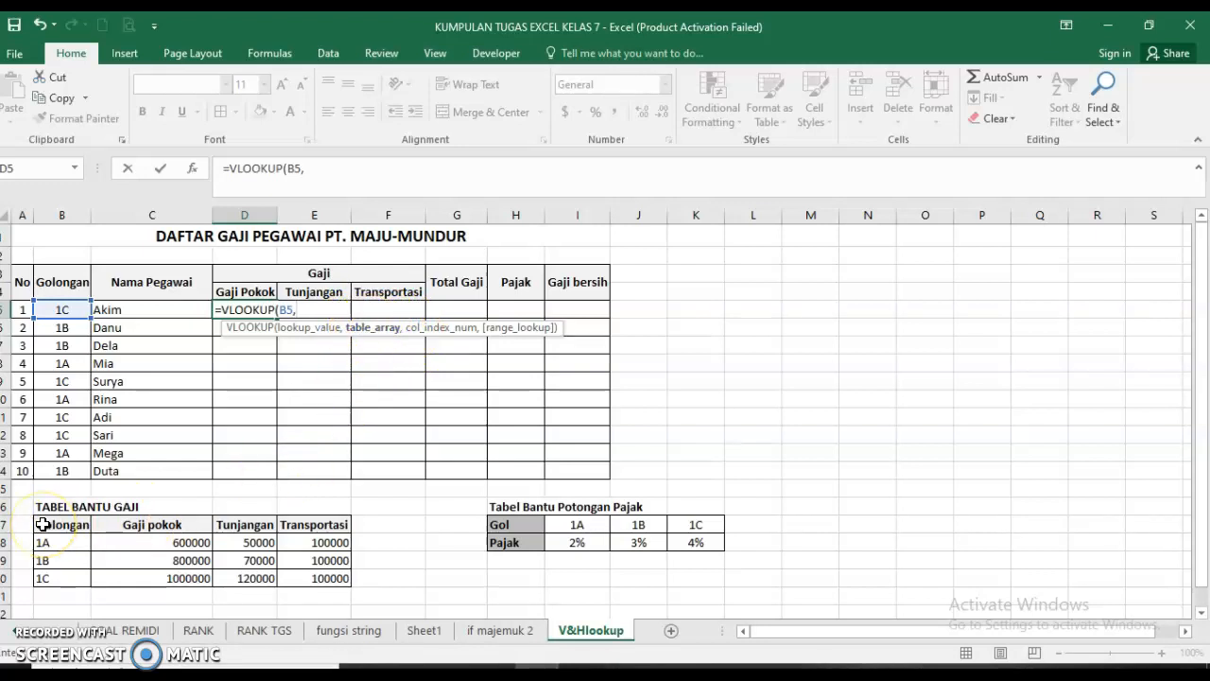
Set the D5 formula's table array to TABEL BANTU GAJI including its header row, as the absolute range $B$17:$E$20.
{"action": "left_click_drag", "start_coordinate": [48, 524], "coordinate": [58, 540]}
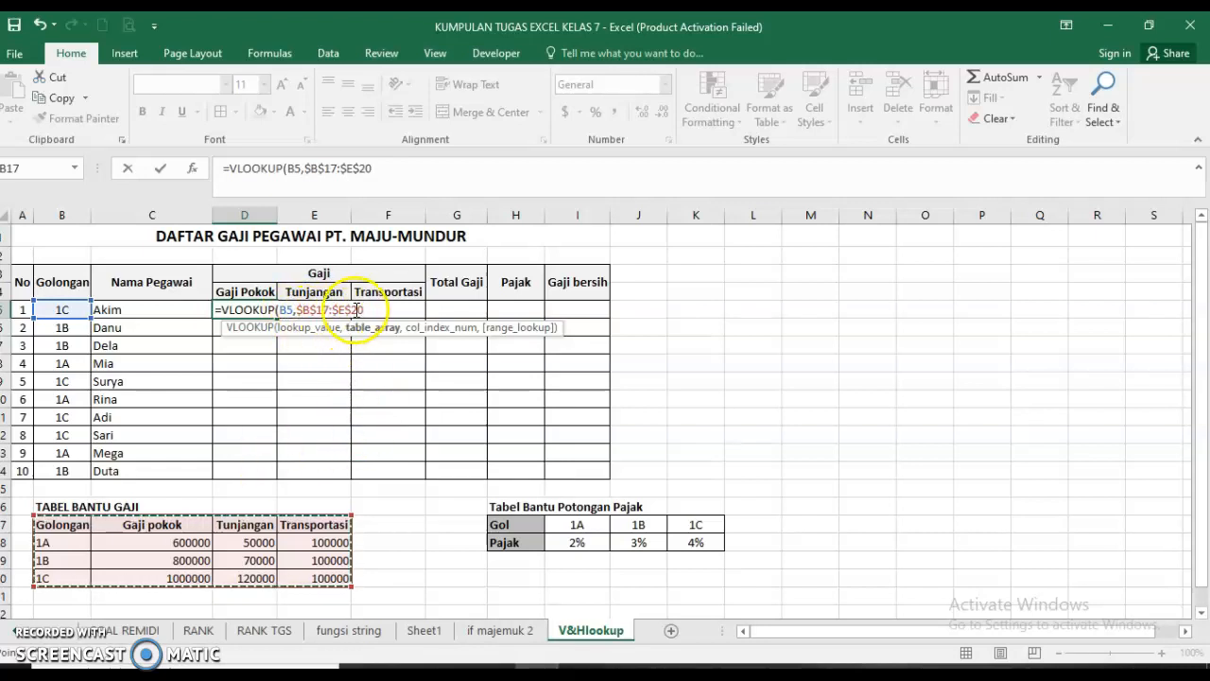
{"action": "key", "text": "F4"}
{"action": "key", "text": "F4"}
{"action": "key", "text": "F4"}
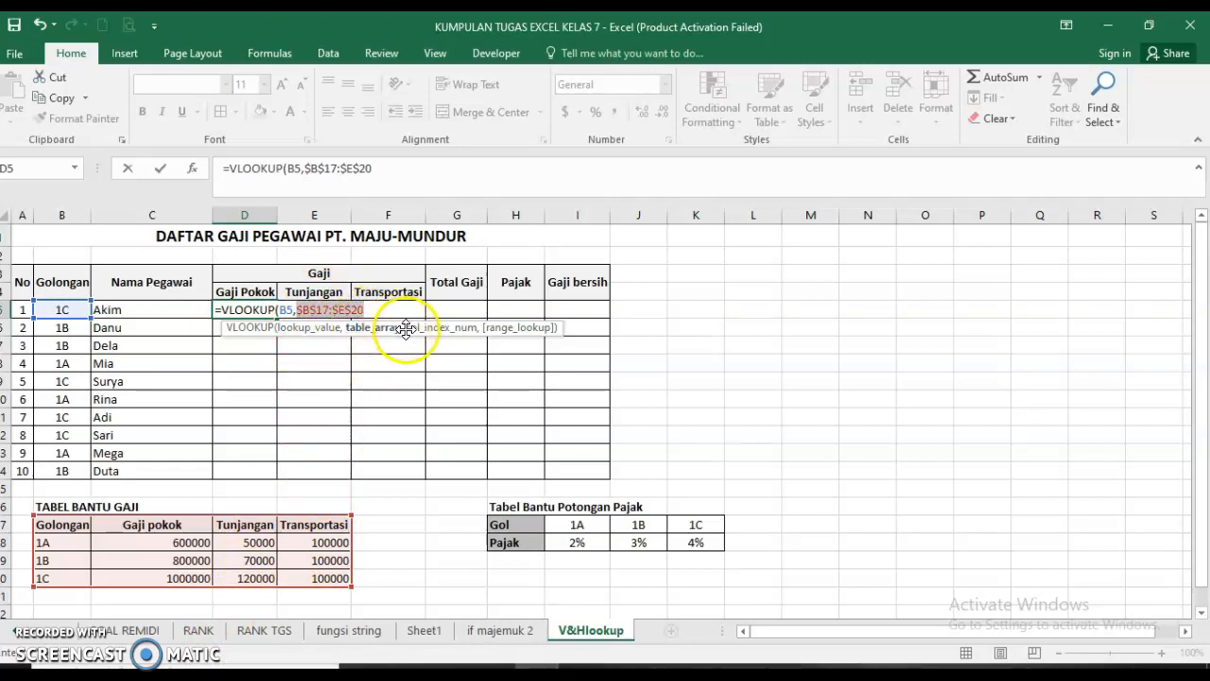
Complete the Gaji Pokok formula in D5 with column index 2 and FALSE for an exact match.
{"action": "type", "text": ","}
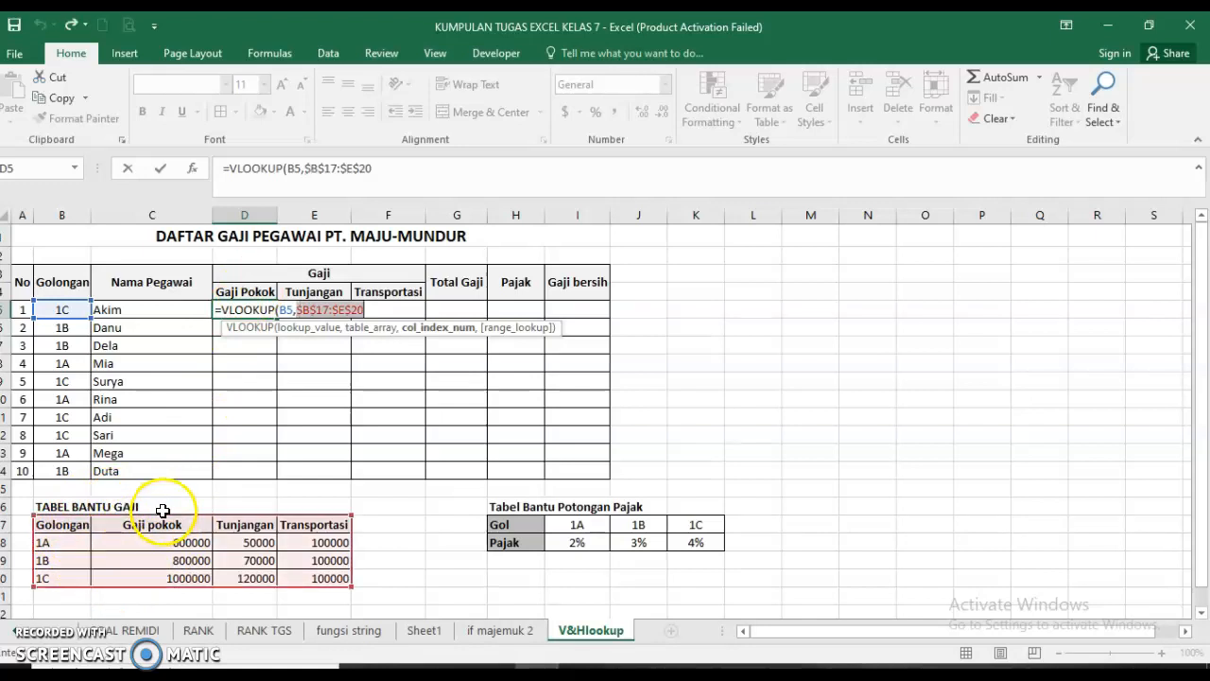
{"action": "type", "text": ",2"}
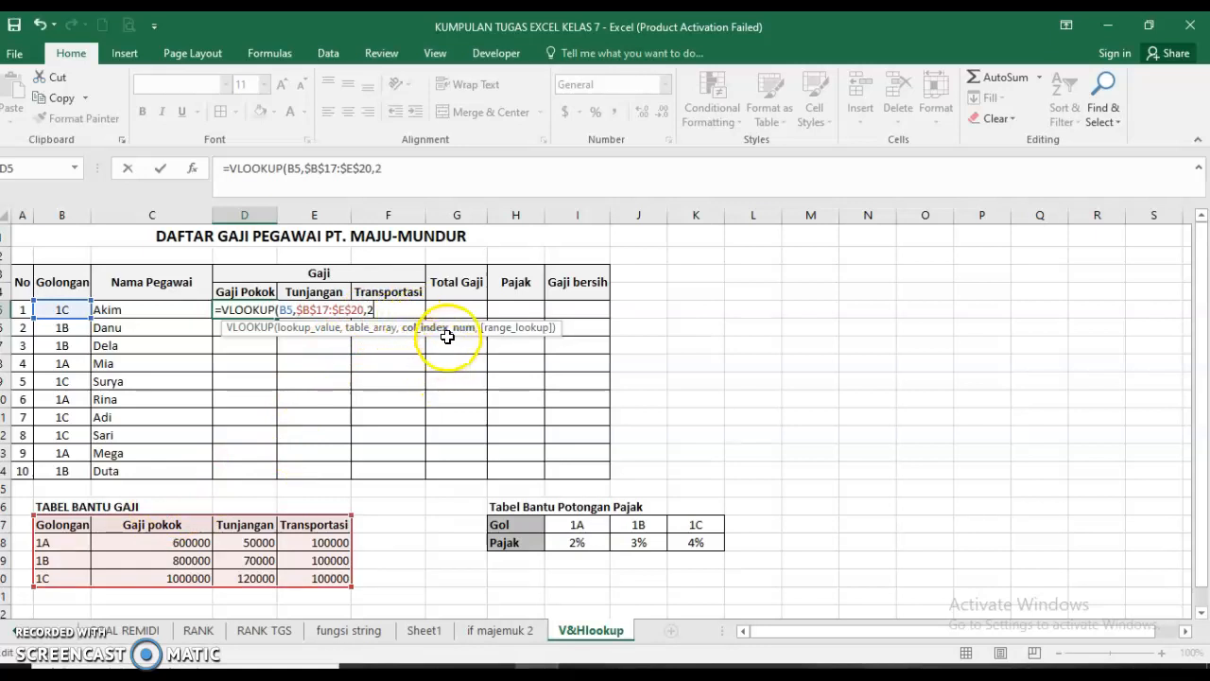
{"action": "type", "text": ","}
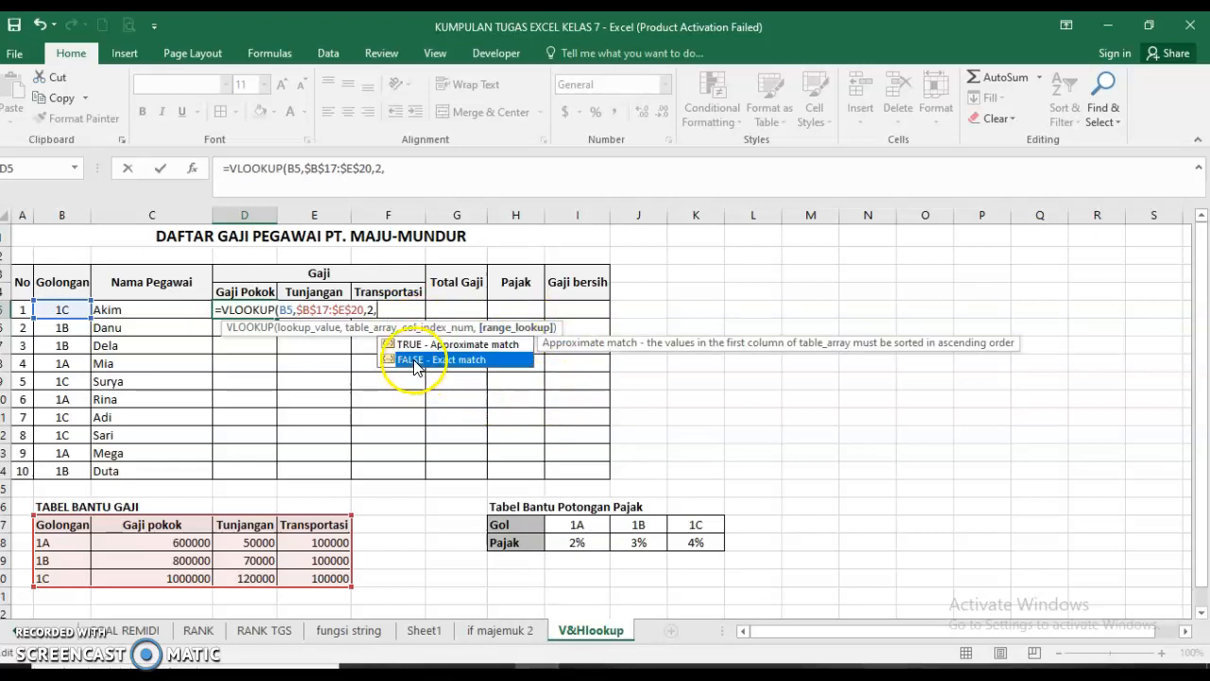
{"action": "double_click", "coordinate": [414, 360]}
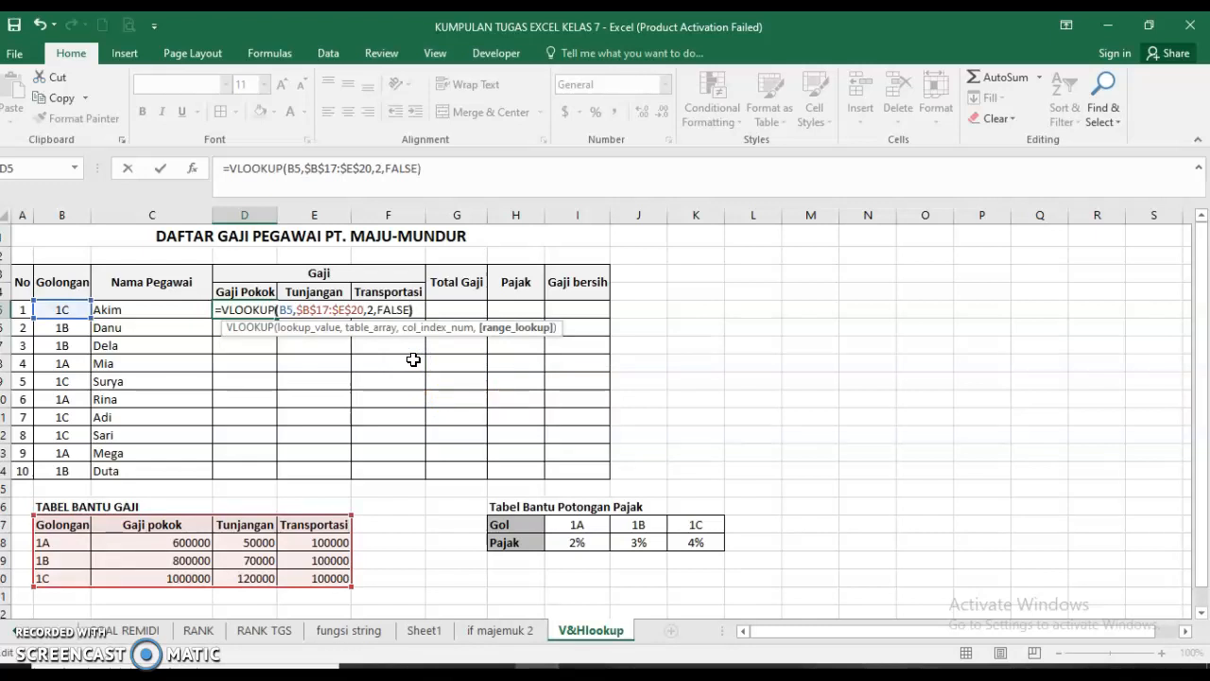
{"action": "key", "text": "Return"}
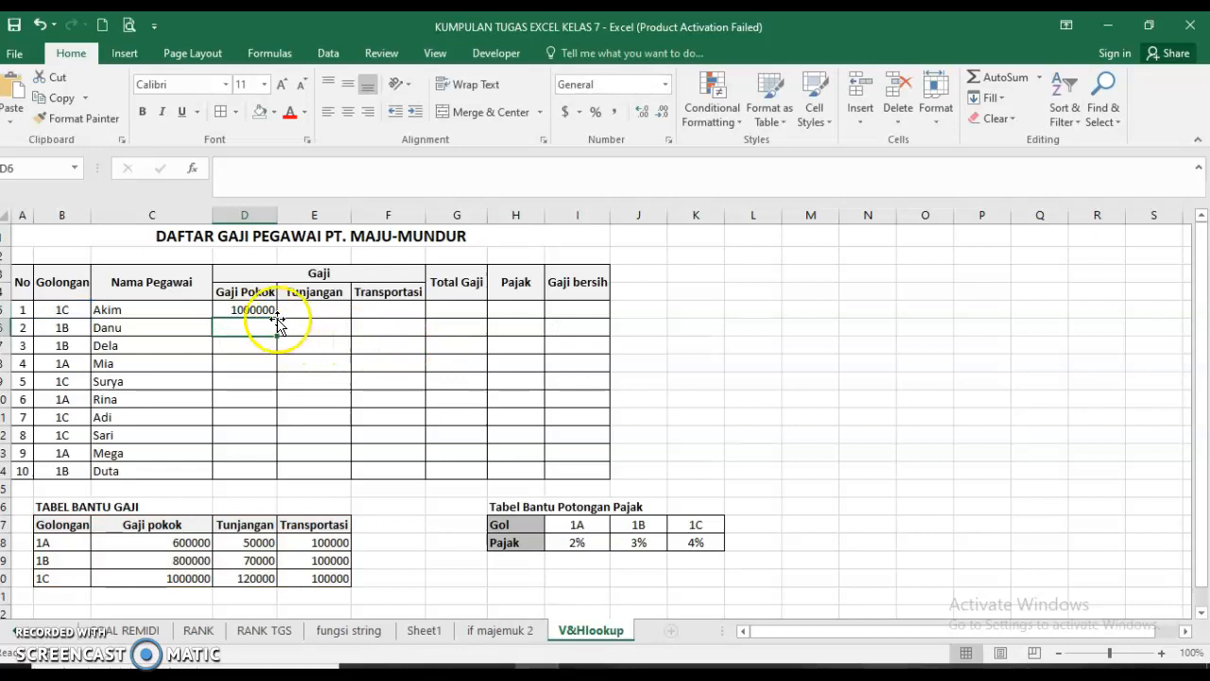
Fill the Gaji Pokok formula from D5 down to D14 and check Golongan 1B and 1A employees against TABEL BANTU GAJI.
{"action": "left_click", "coordinate": [271, 311]}
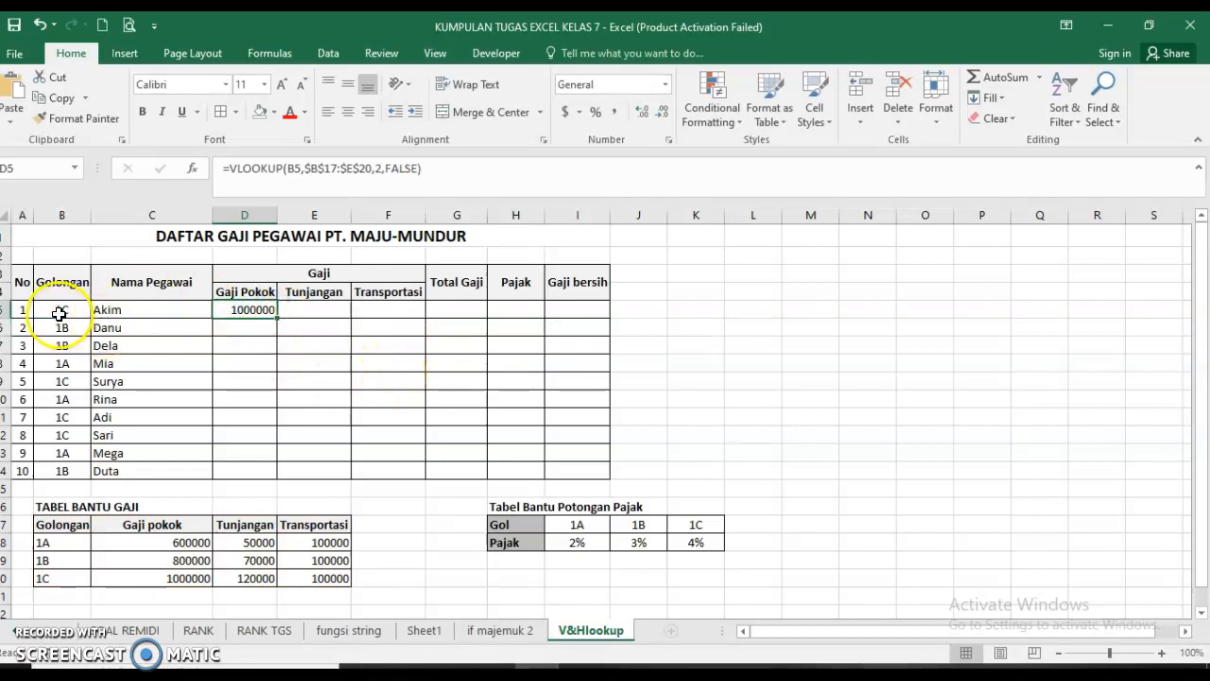
{"action": "double_click", "coordinate": [278, 319]}
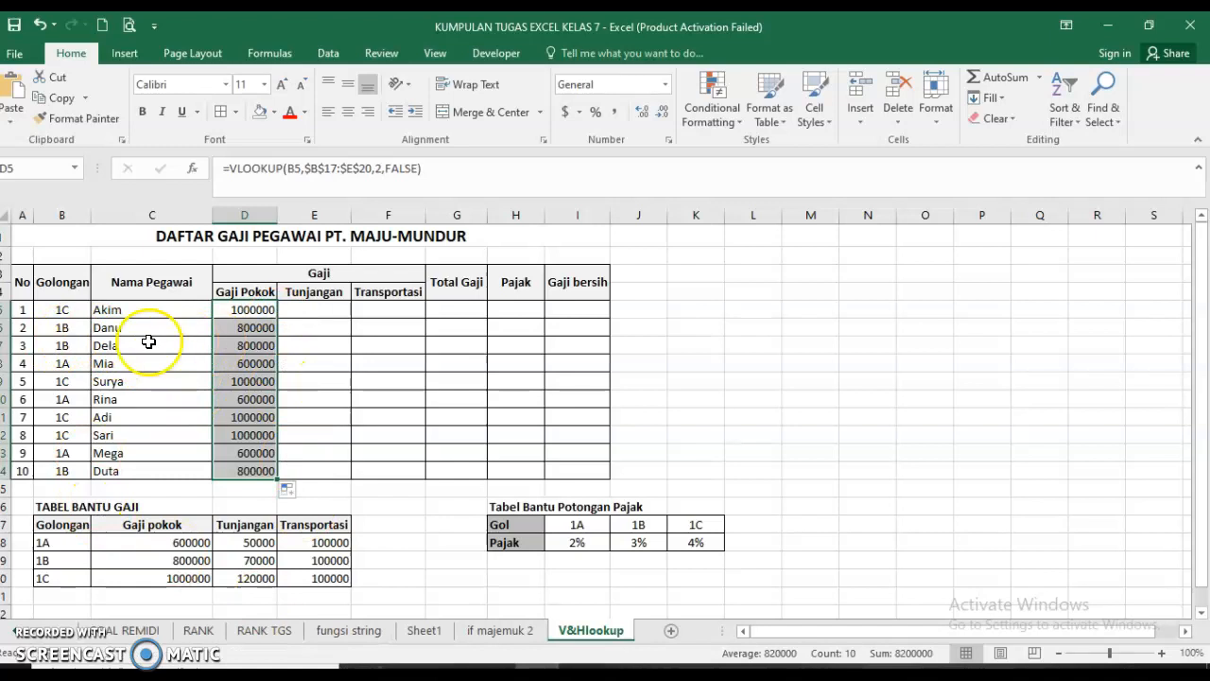
{"action": "left_click", "coordinate": [75, 331]}
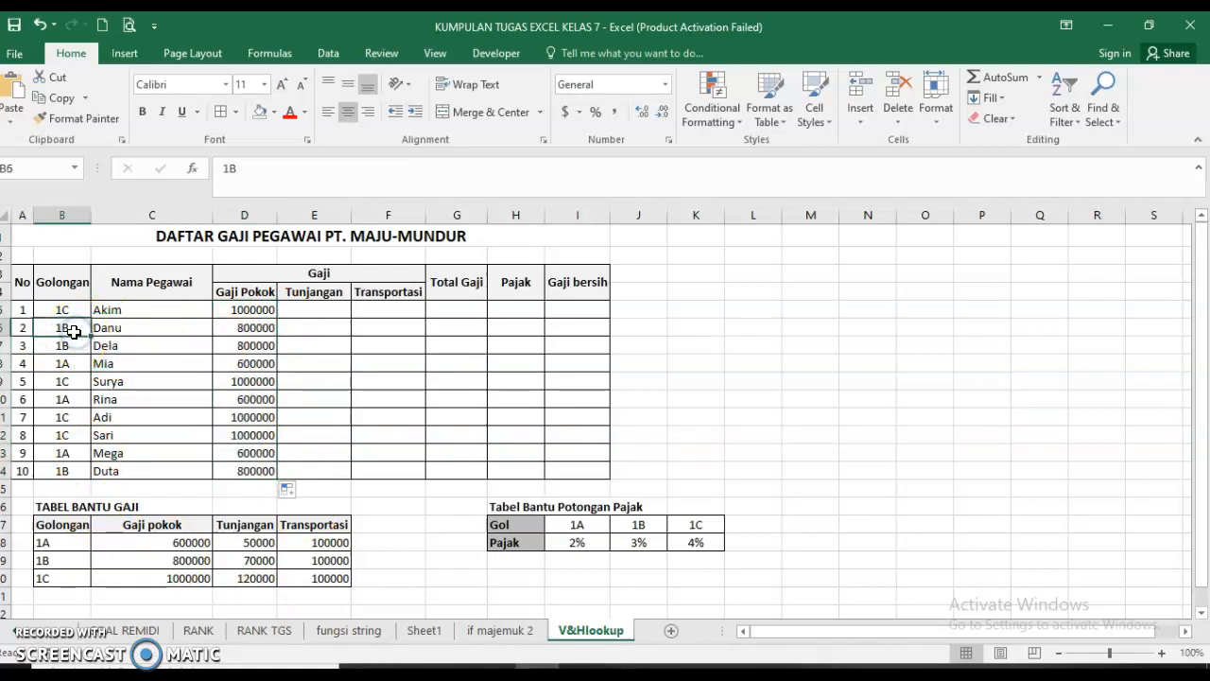
{"action": "left_click", "coordinate": [184, 560]}
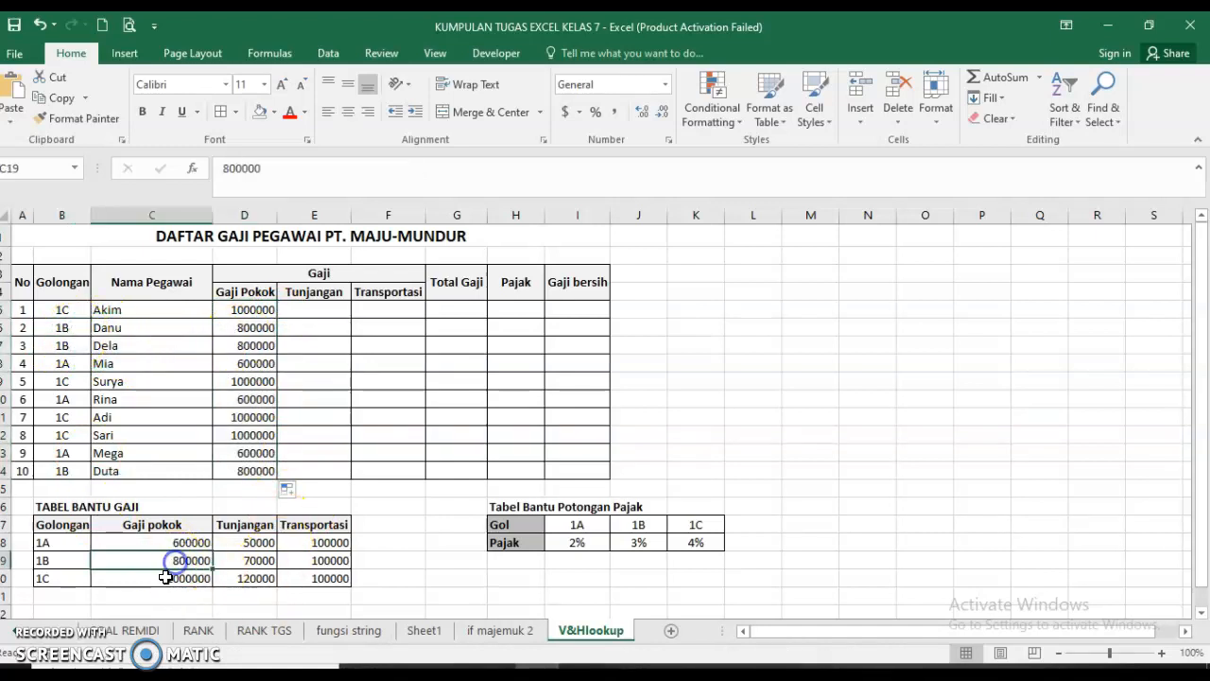
{"action": "left_click", "coordinate": [55, 363]}
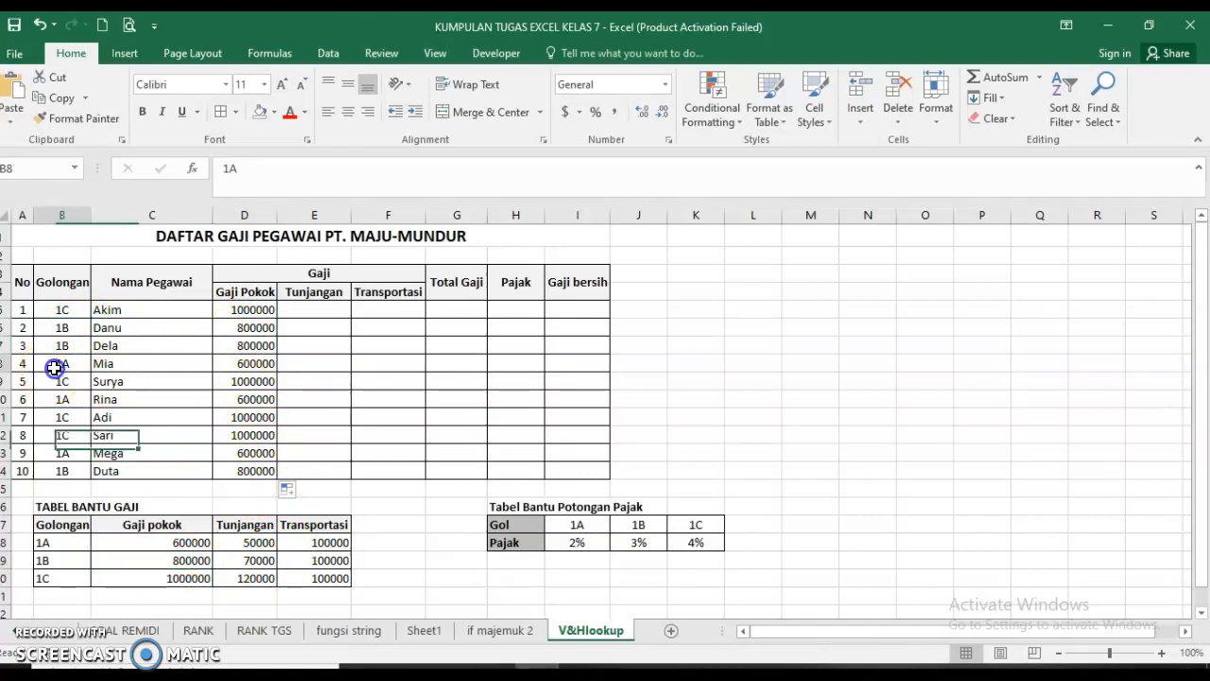
Start a VLOOKUP formula in the first employee's Tunjangan cell E5 with B5 as the lookup value.
{"action": "left_click", "coordinate": [323, 311]}
{"action": "type", "text": "="}
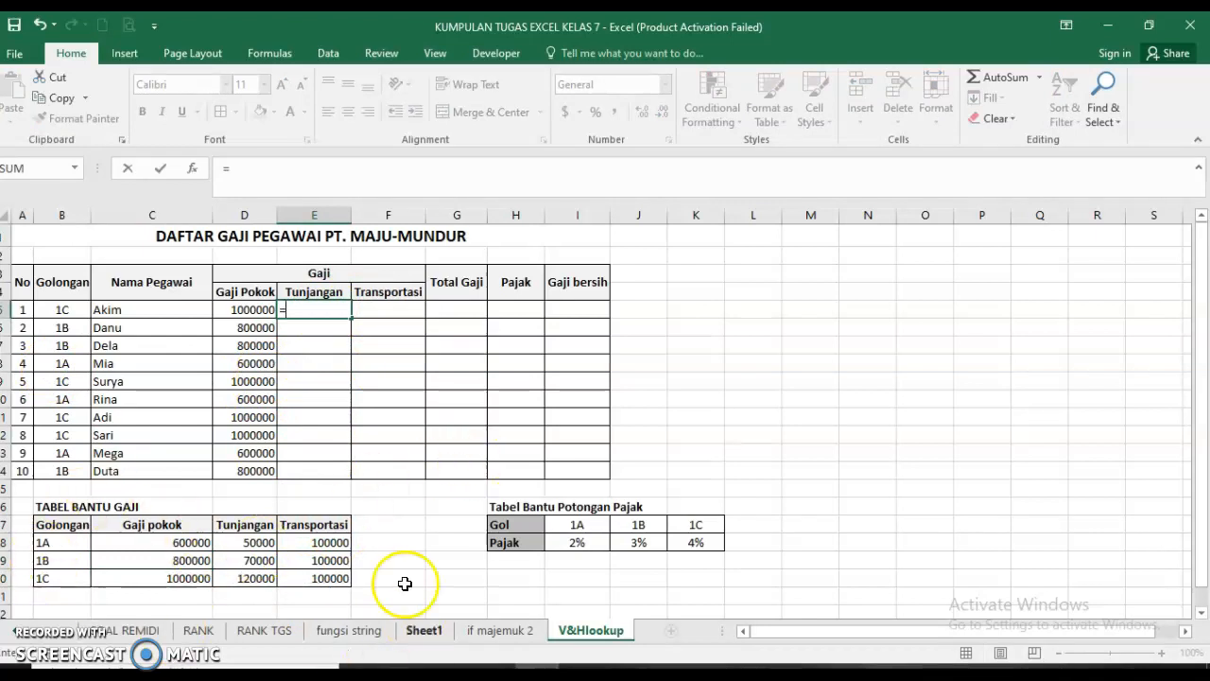
{"action": "type", "text": "vl"}
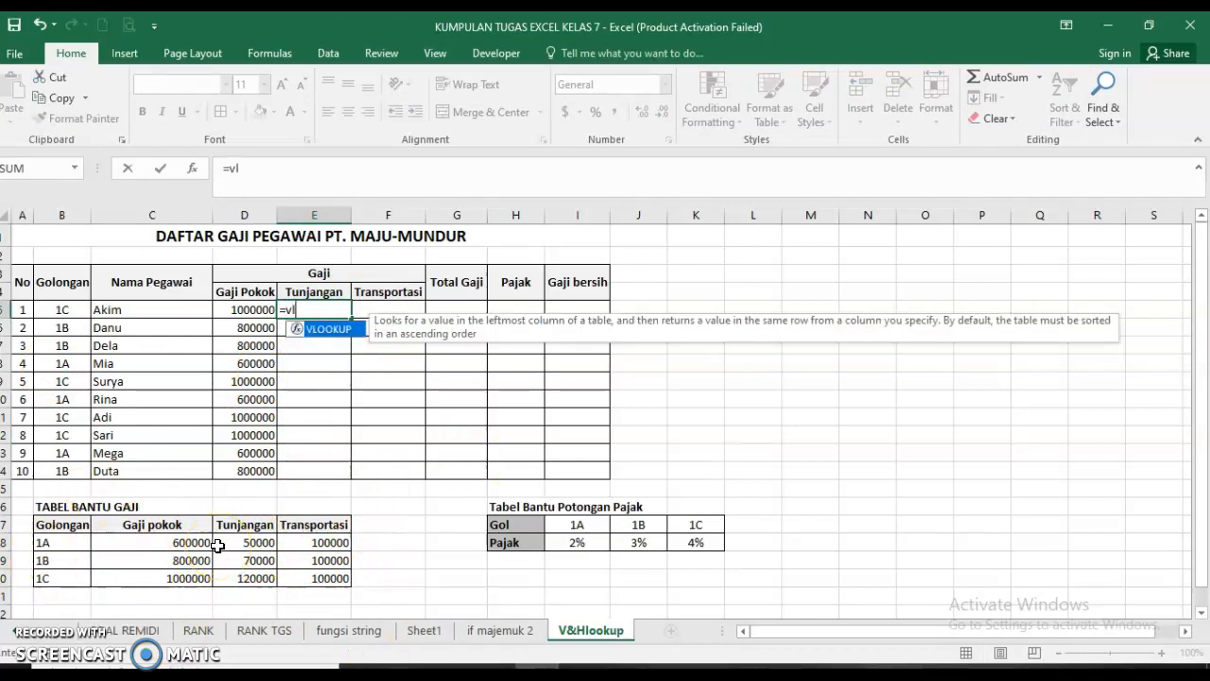
{"action": "double_click", "coordinate": [344, 329]}
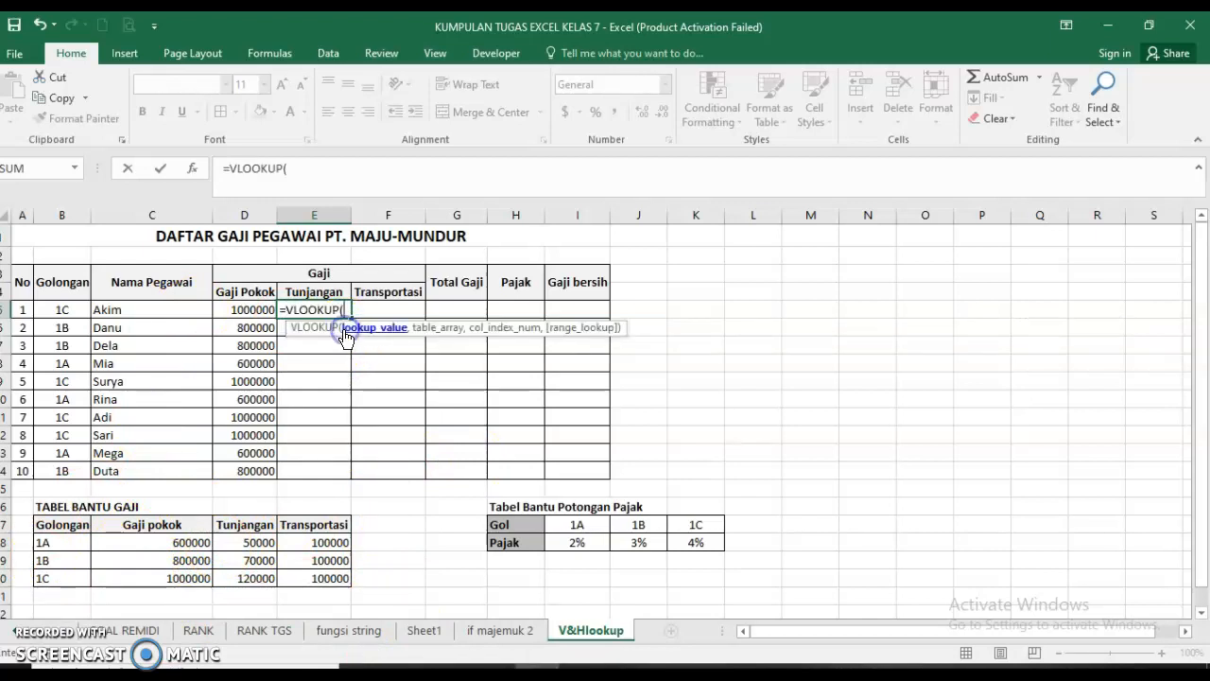
{"action": "left_click", "coordinate": [62, 309]}
{"action": "type", "text": ","}
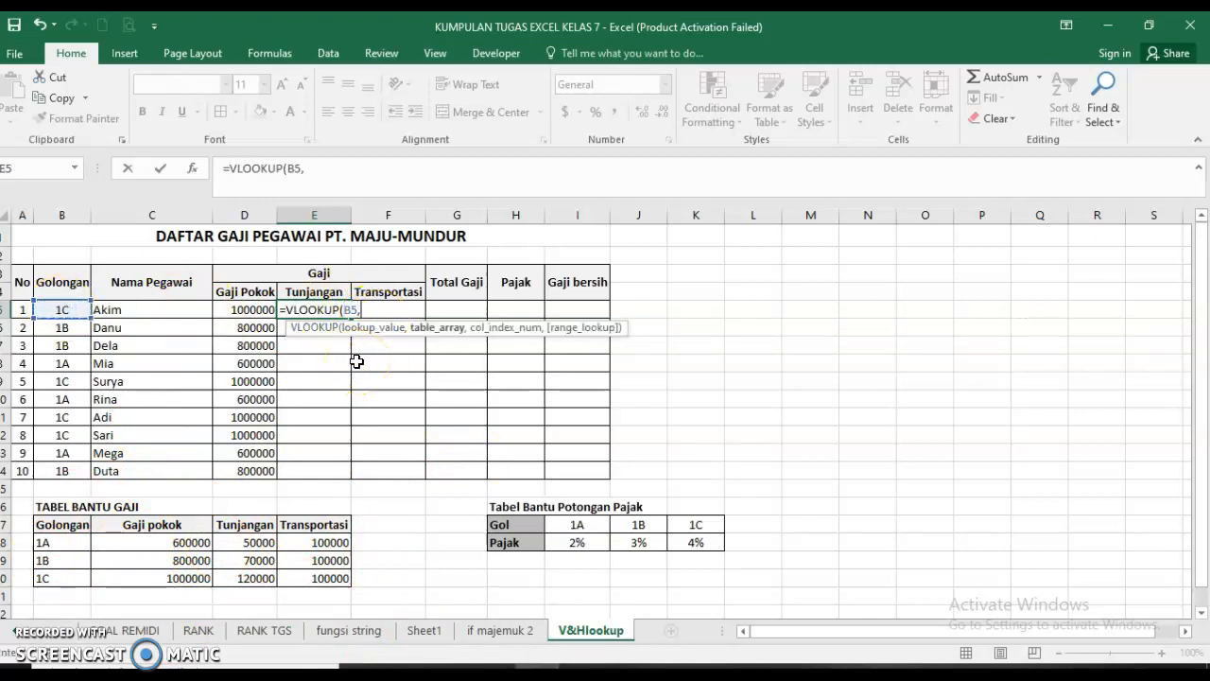
Complete the Tunjangan formula in E5 with table array $B$17:$E$20, column index 3 and FALSE for an exact match.
{"action": "left_click_drag", "start_coordinate": [83, 526], "coordinate": [316, 578]}
{"action": "key", "text": "F4"}
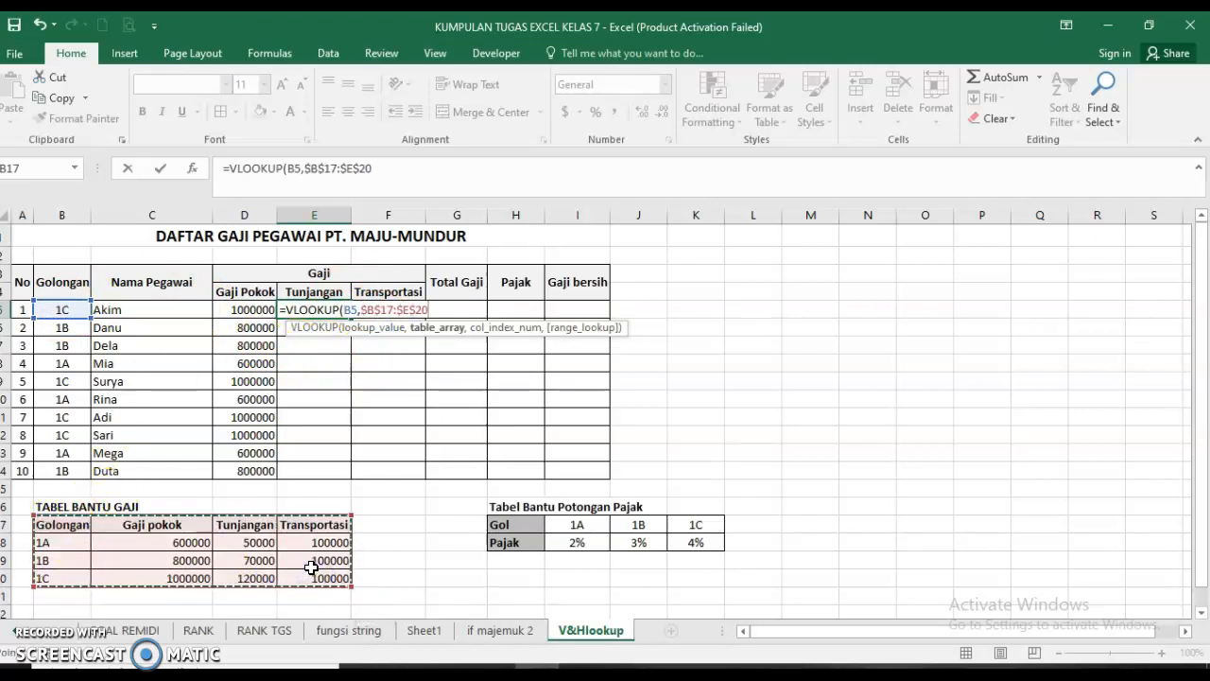
{"action": "type", "text": ","}
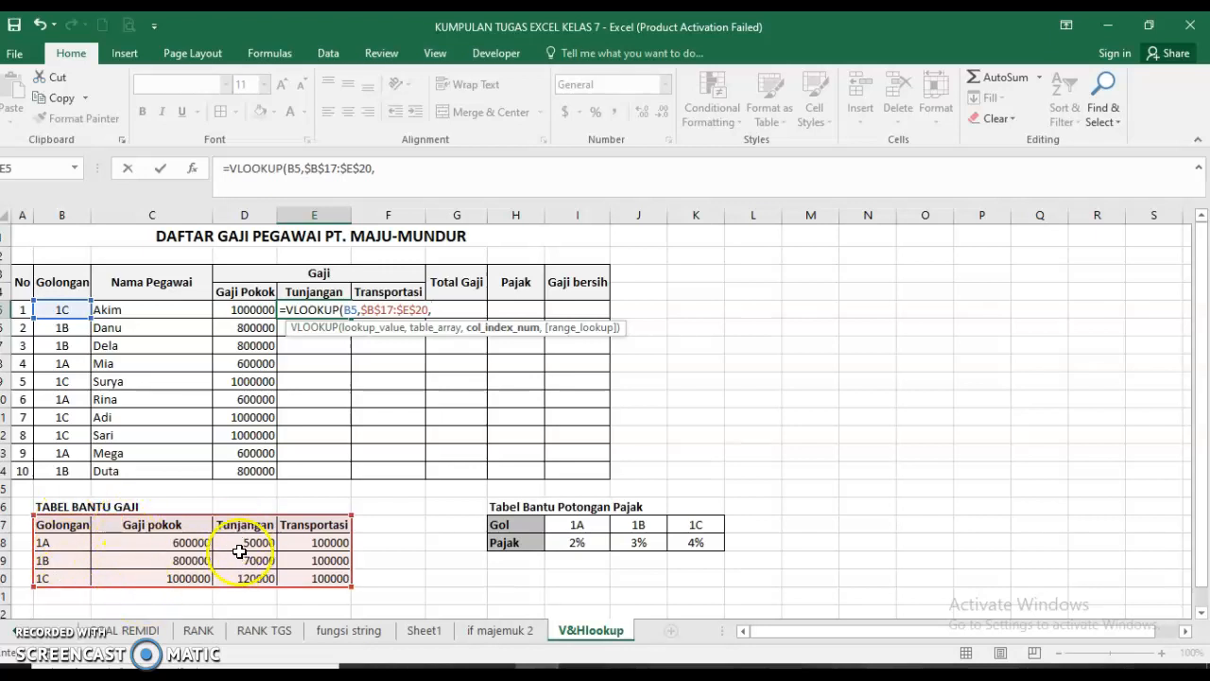
{"action": "type", "text": ","}
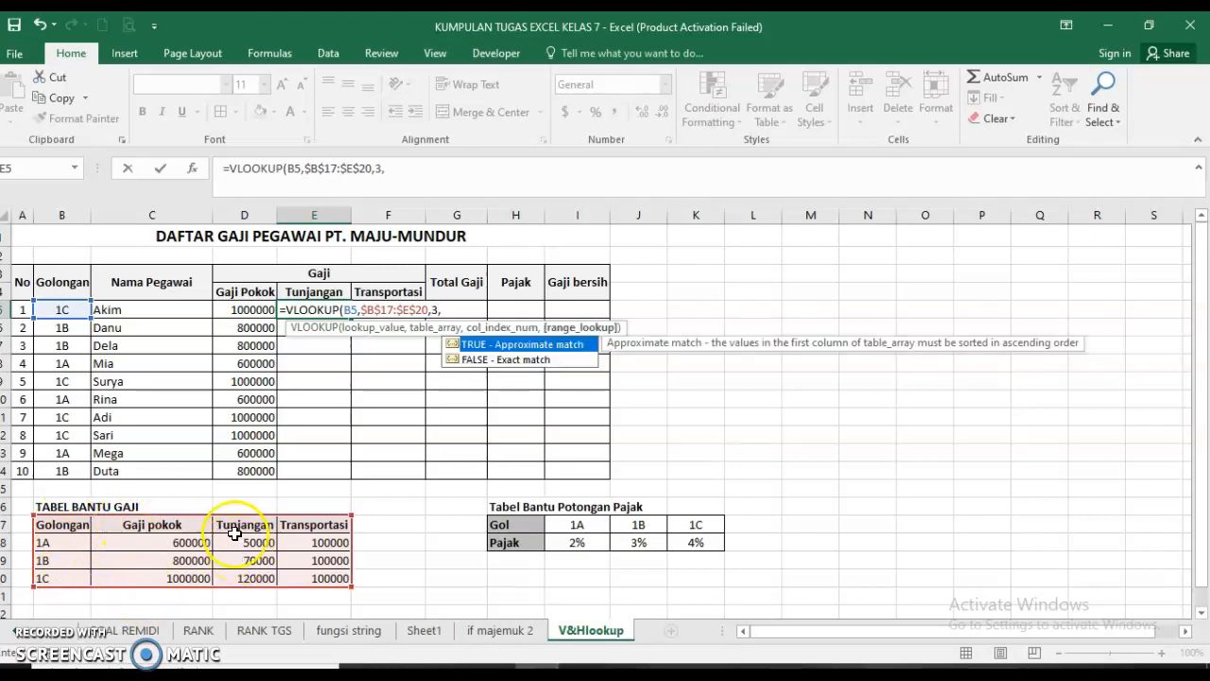
{"action": "double_click", "coordinate": [483, 359]}
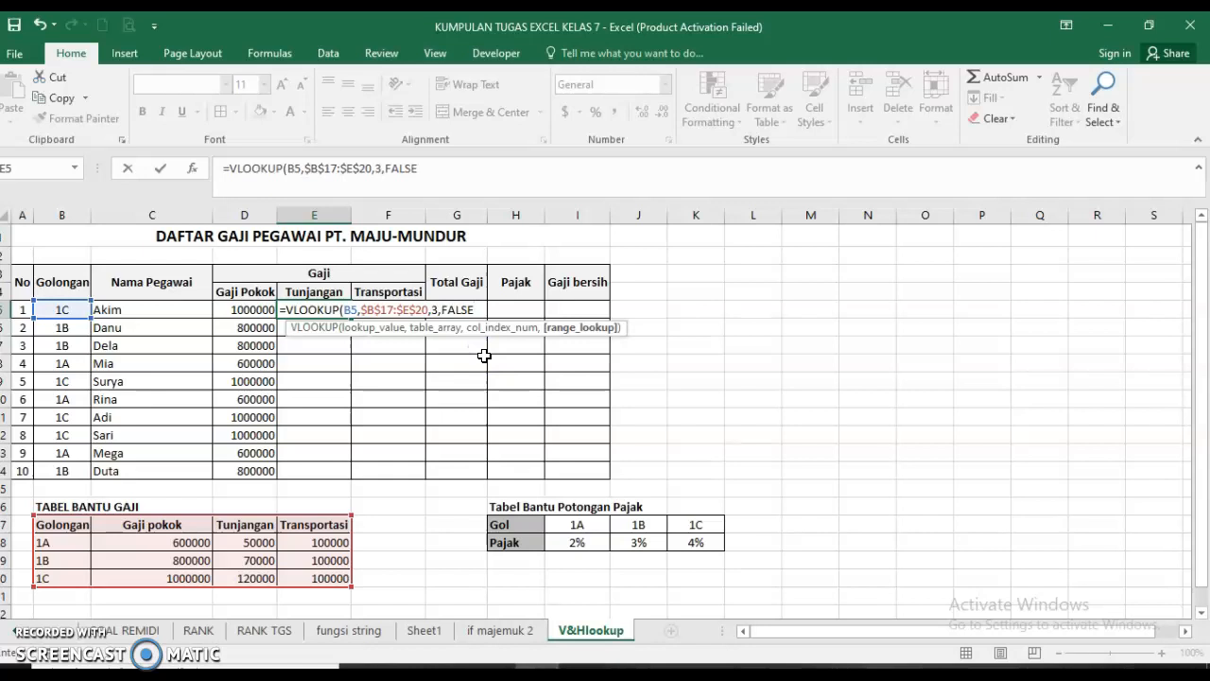
{"action": "type", "text": ")"}
{"action": "key", "text": "Return"}
Start a VLOOKUP formula in the first employee's Transportasi cell F5 with B5 as the lookup value.
{"action": "left_click", "coordinate": [394, 311]}
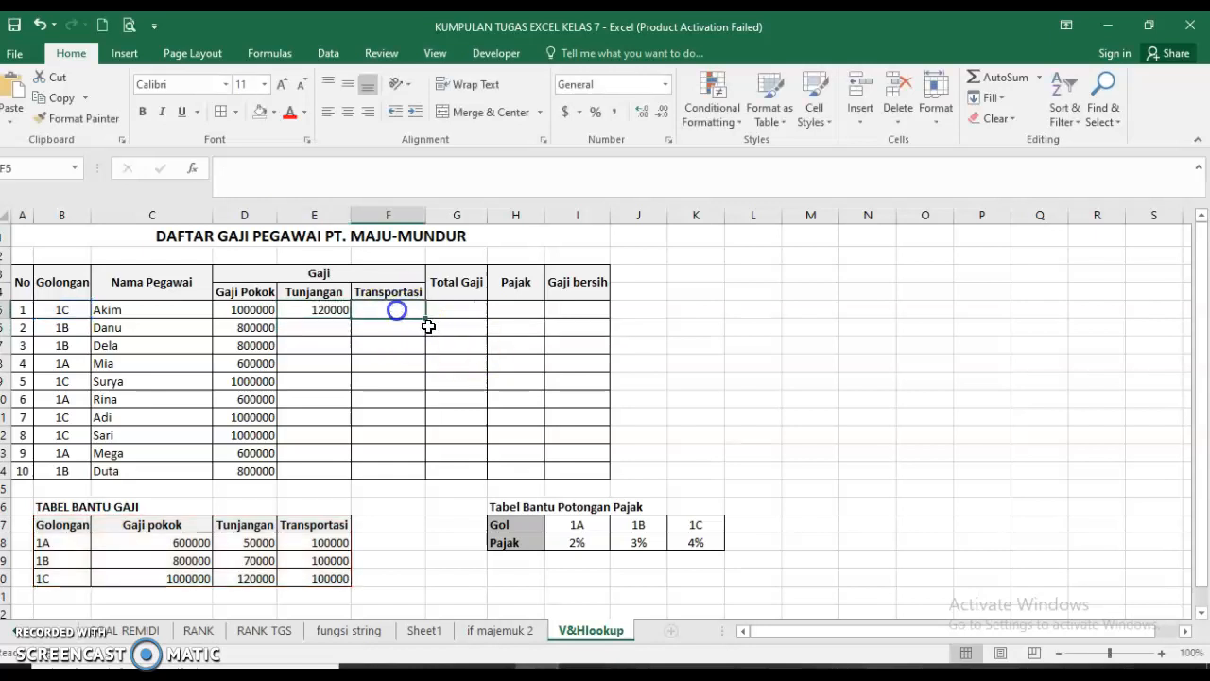
{"action": "type", "text": "=vl"}
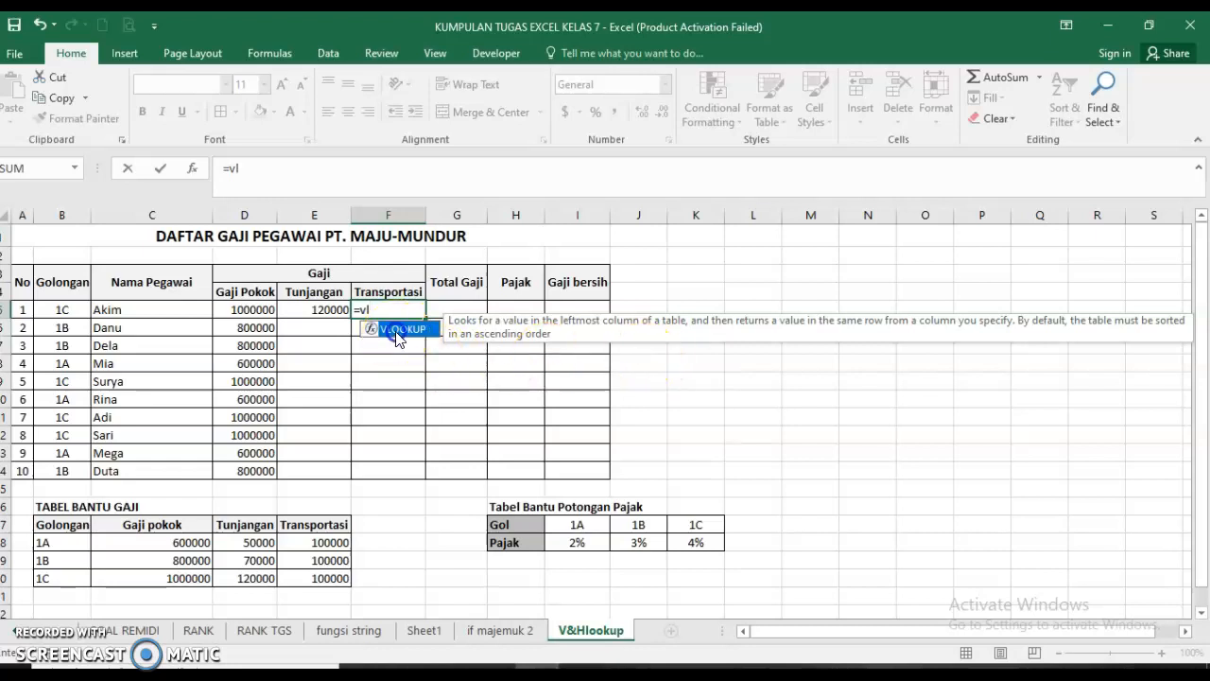
{"action": "double_click", "coordinate": [397, 329]}
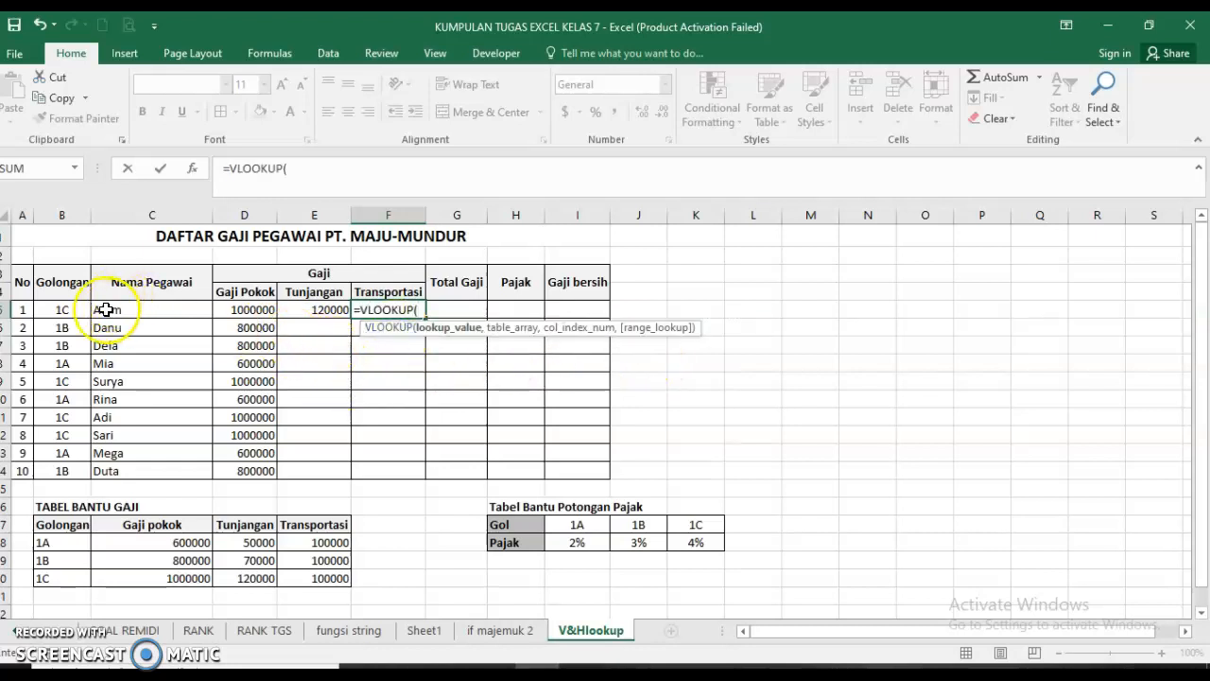
{"action": "left_click", "coordinate": [63, 309]}
{"action": "type", "text": ","}
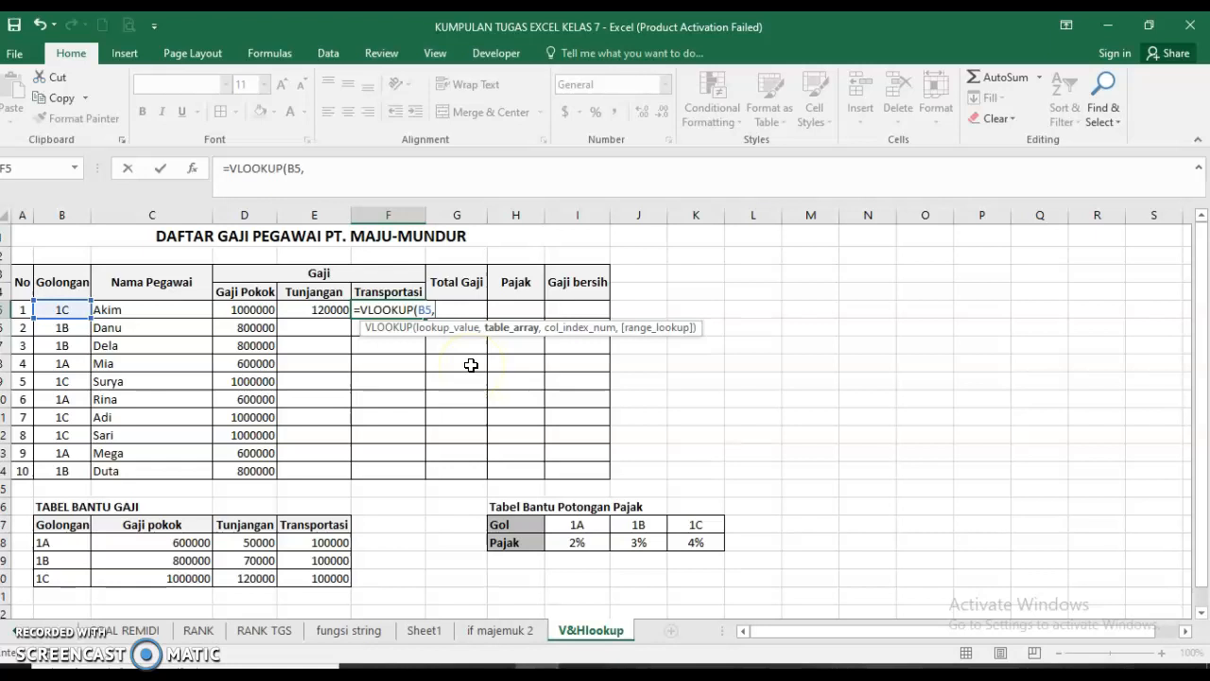
Complete the Transportasi VLOOKUP in F5 with table array $B$17:$E$20, column index 4 and FALSE, and fill E5:F5 down to row 14.
{"action": "left_click_drag", "start_coordinate": [67, 524], "coordinate": [326, 576]}
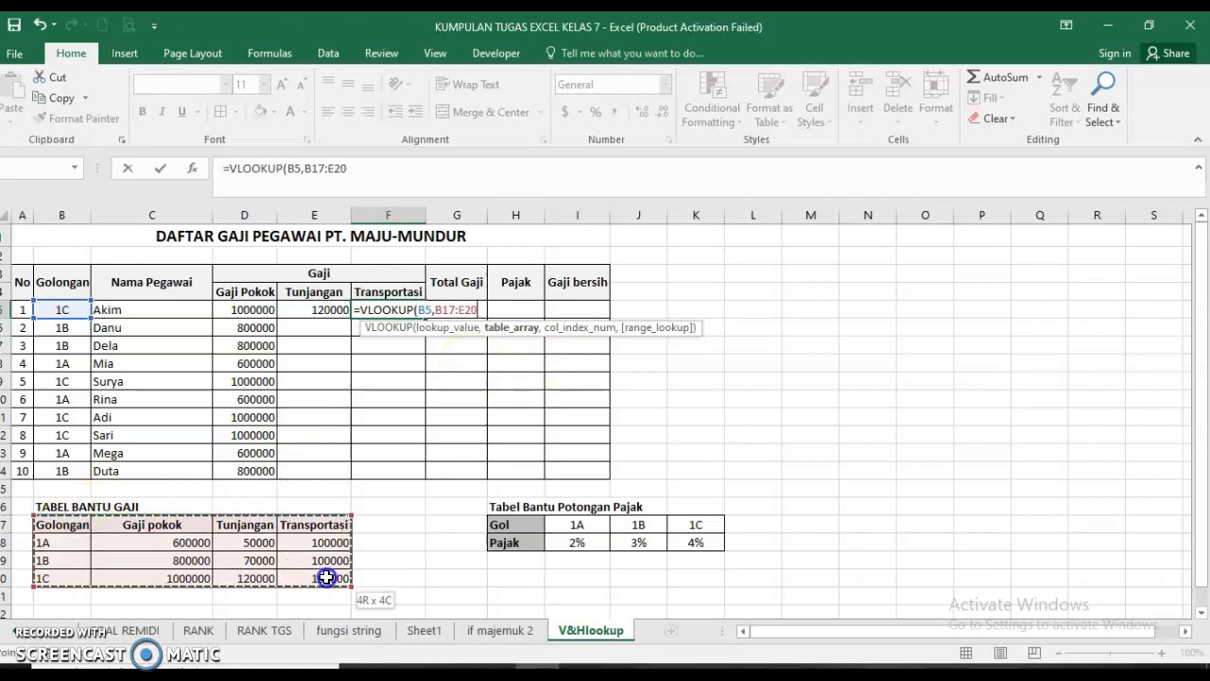
{"action": "key", "text": "F4"}
{"action": "type", "text": ","}
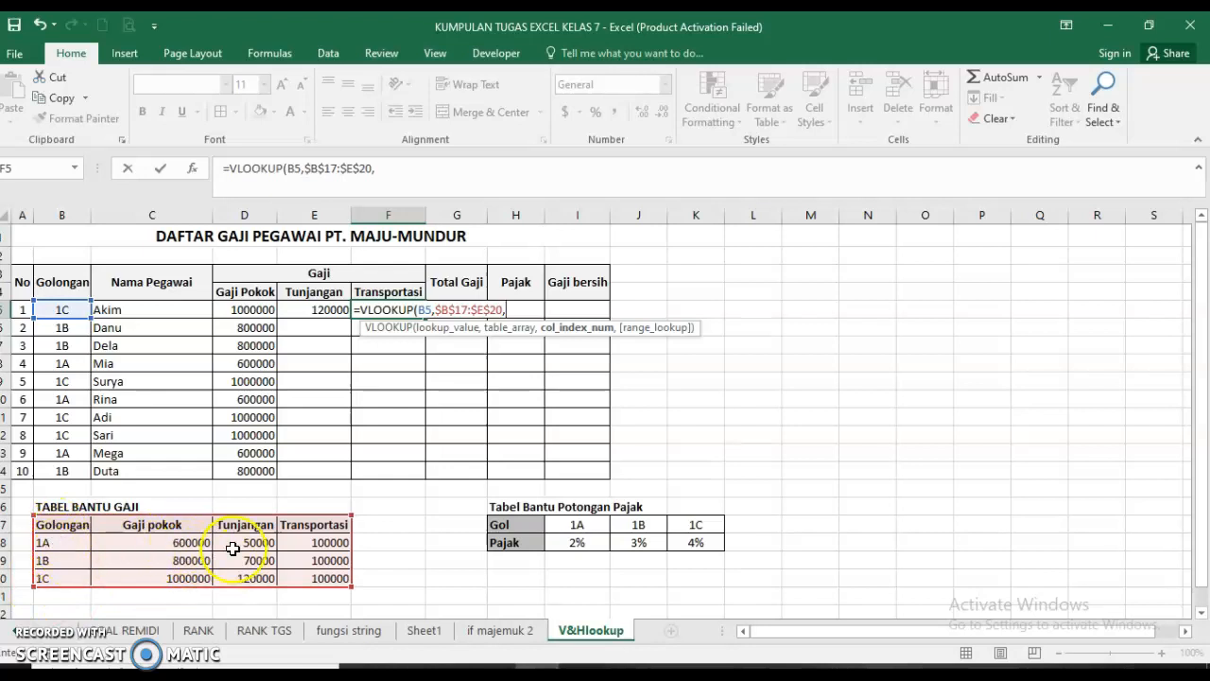
{"action": "type", "text": "4"}
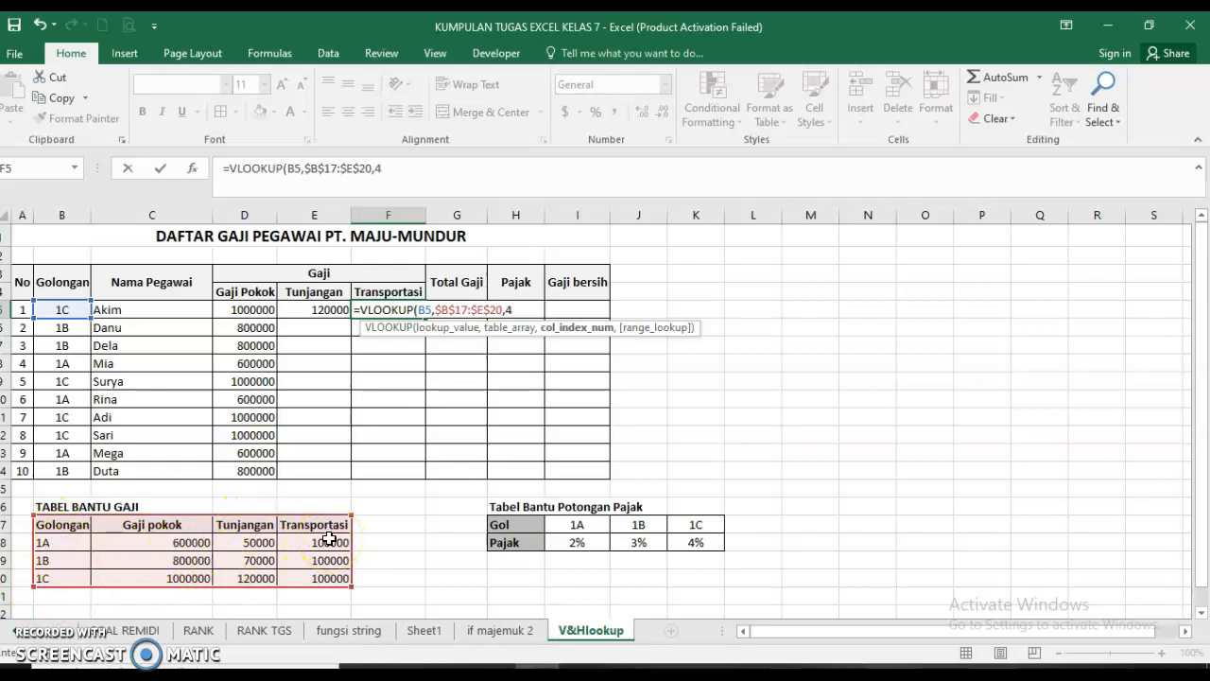
{"action": "type", "text": ","}
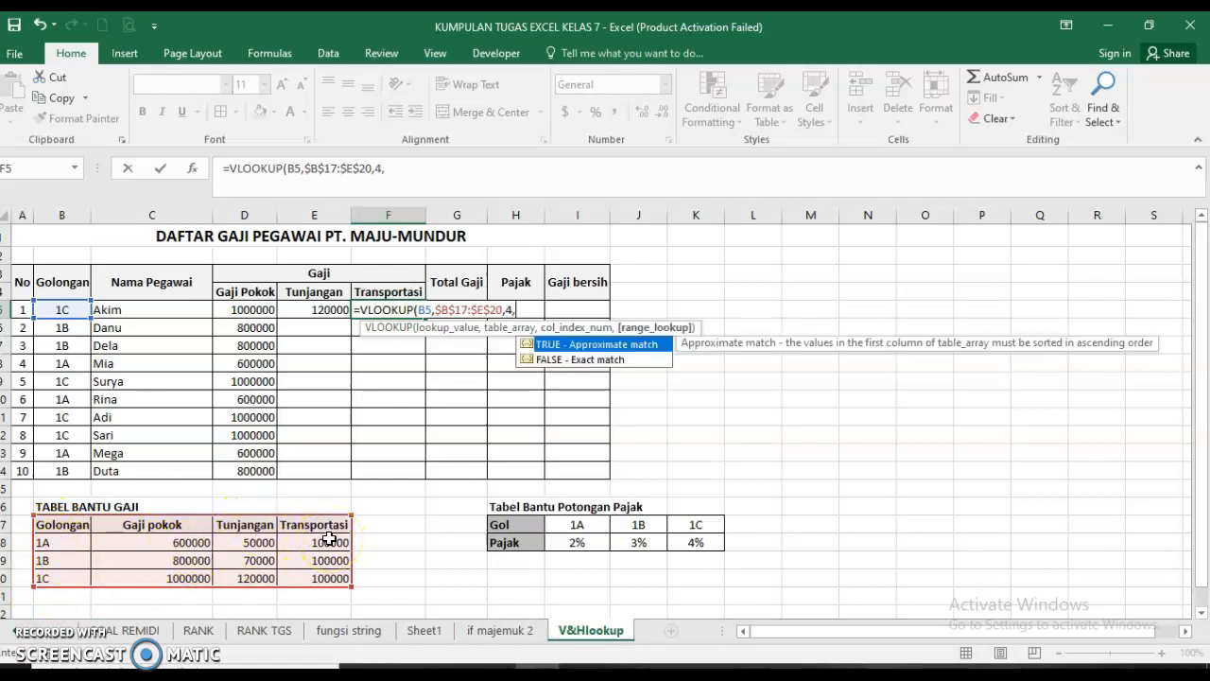
{"action": "double_click", "coordinate": [558, 359]}
{"action": "key", "text": "Return"}
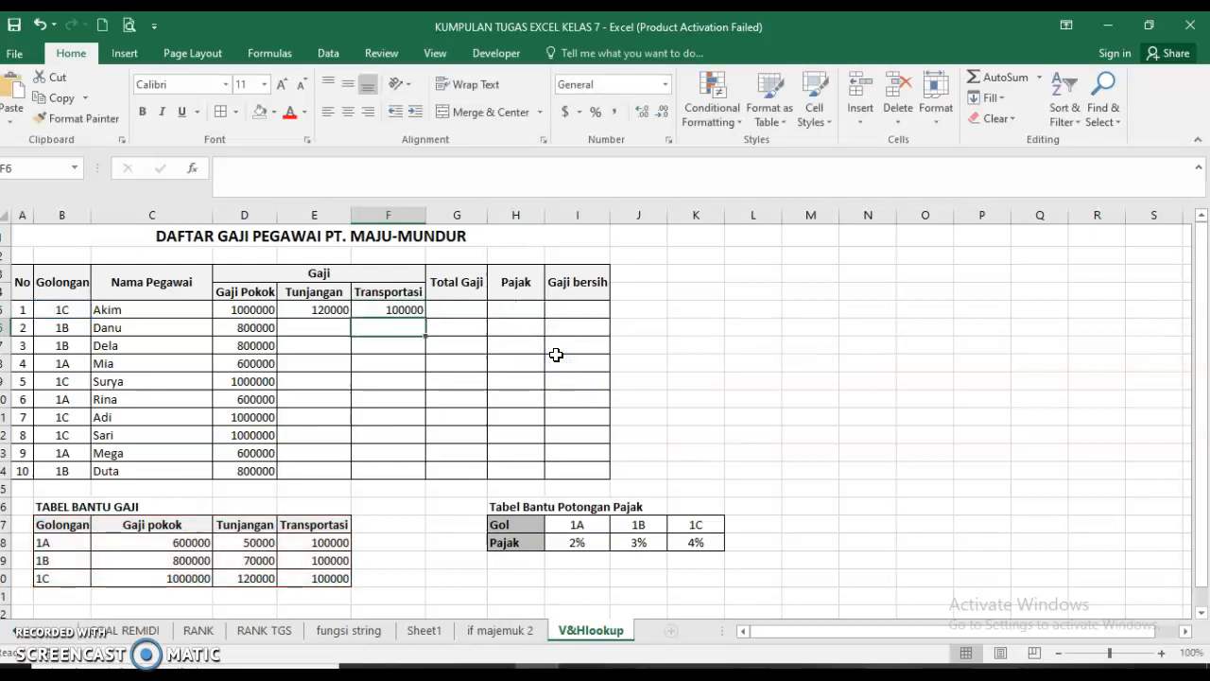
{"action": "left_click_drag", "start_coordinate": [336, 309], "coordinate": [398, 318]}
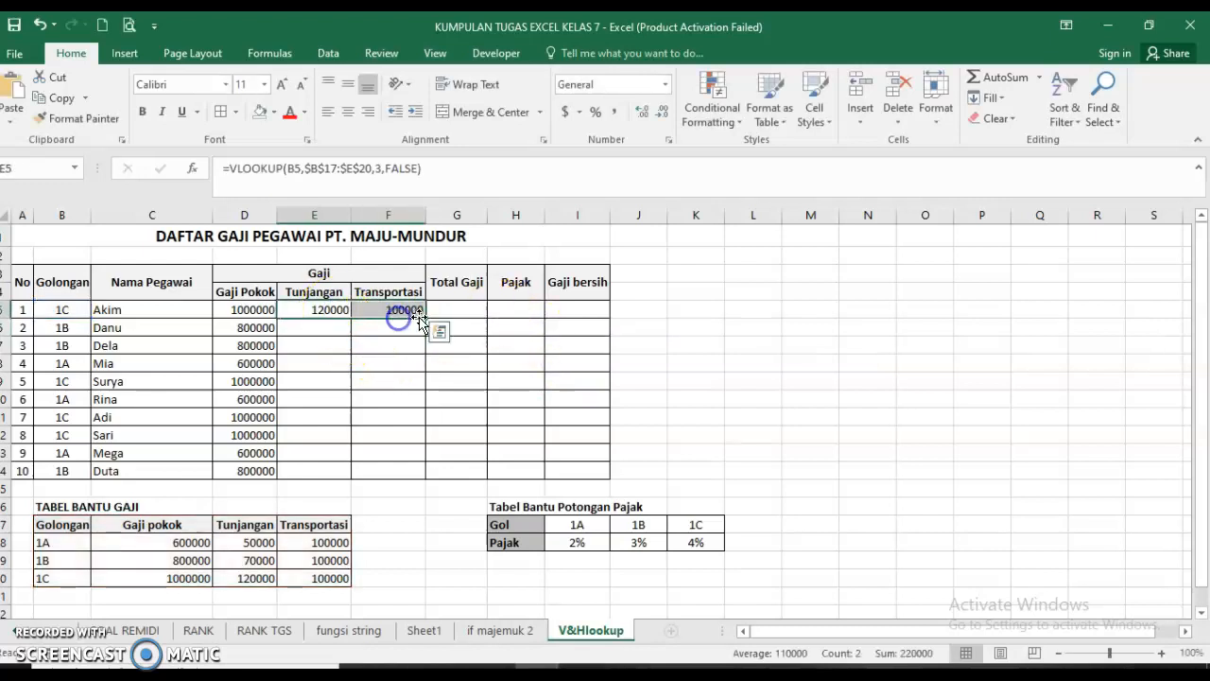
{"action": "double_click", "coordinate": [424, 318]}
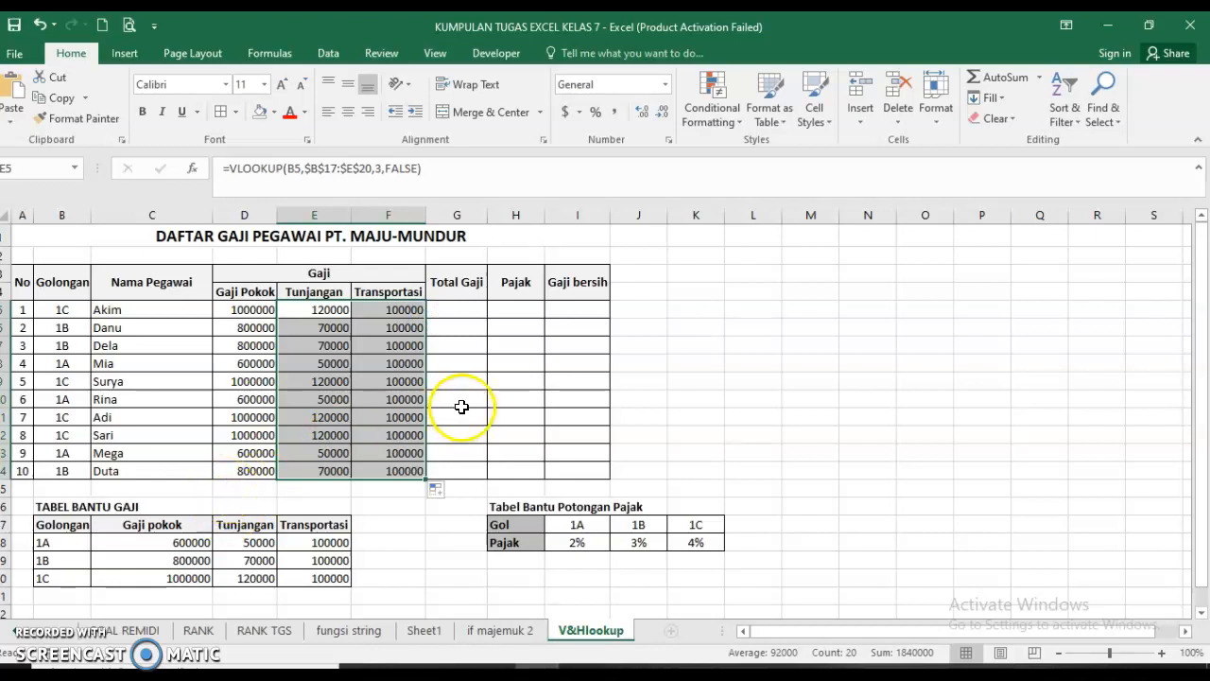
Calculate Total Gaji in G5 as the SUM of D5:F5 and fill the formula down to G14.
{"action": "left_click", "coordinate": [472, 311]}
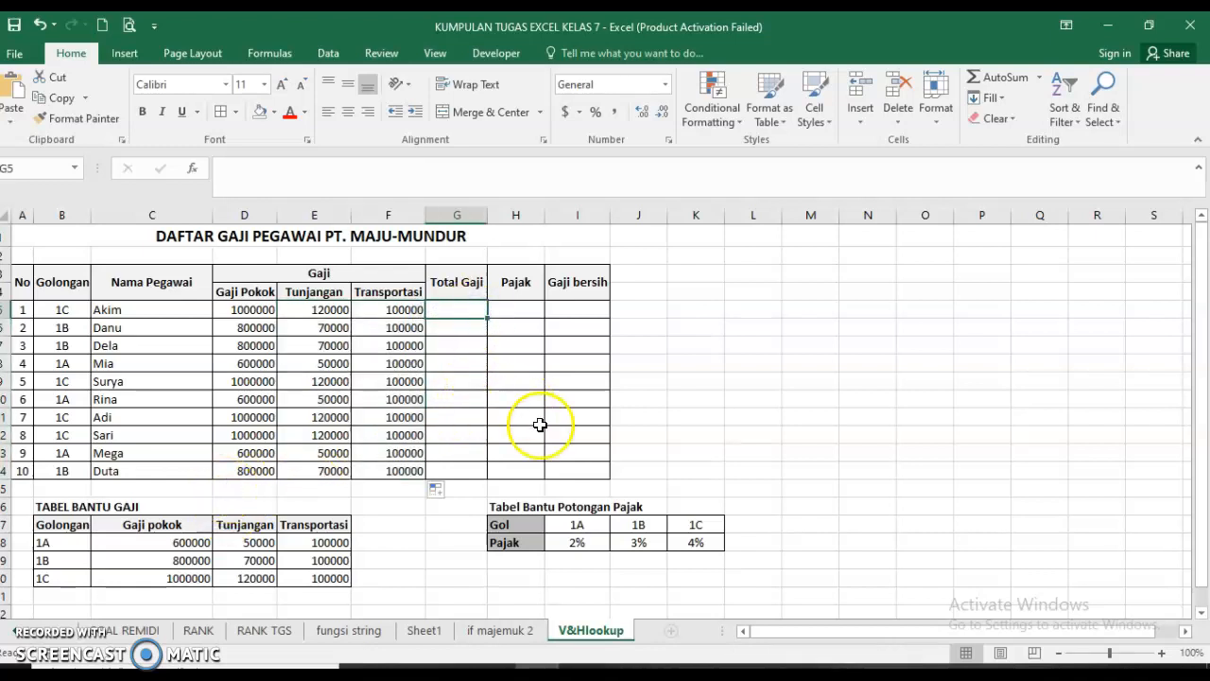
{"action": "type", "text": "=su"}
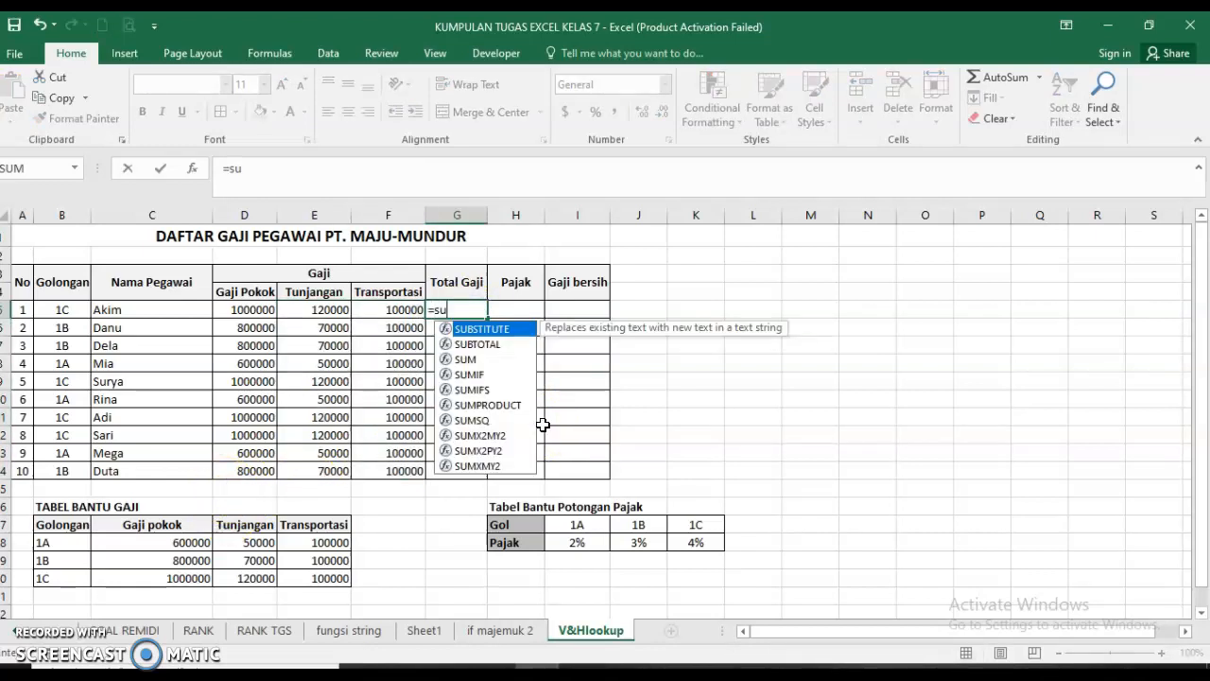
{"action": "type", "text": "m("}
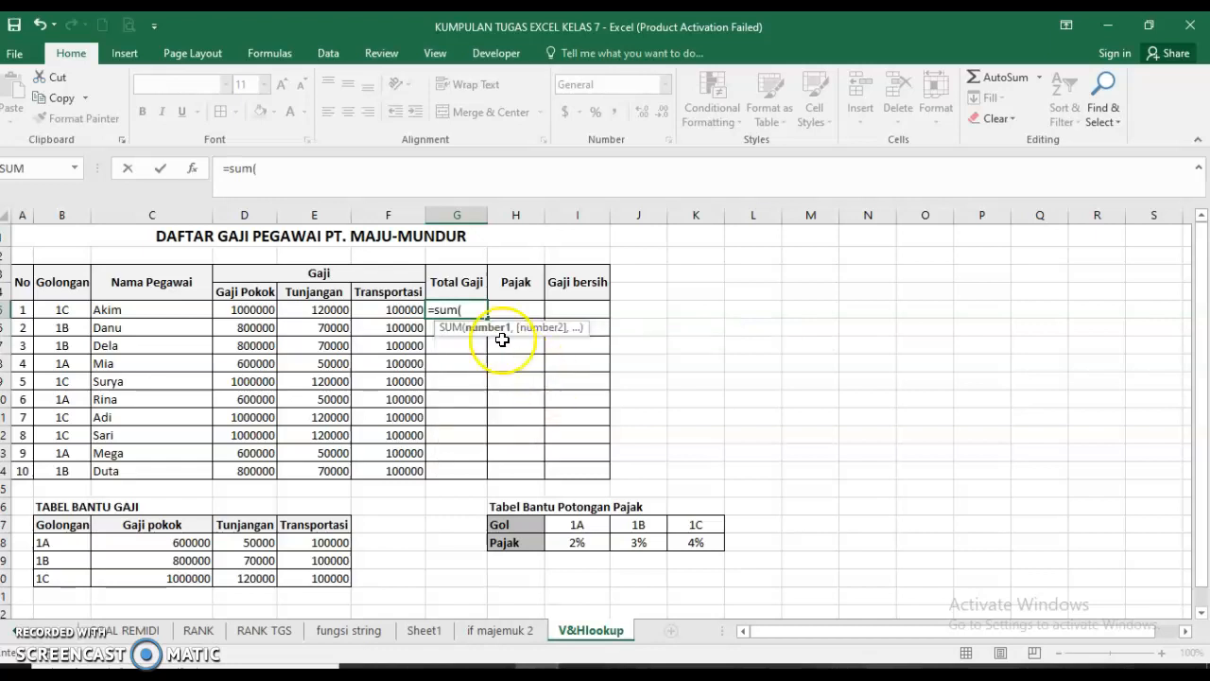
{"action": "left_click_drag", "start_coordinate": [262, 307], "coordinate": [386, 305]}
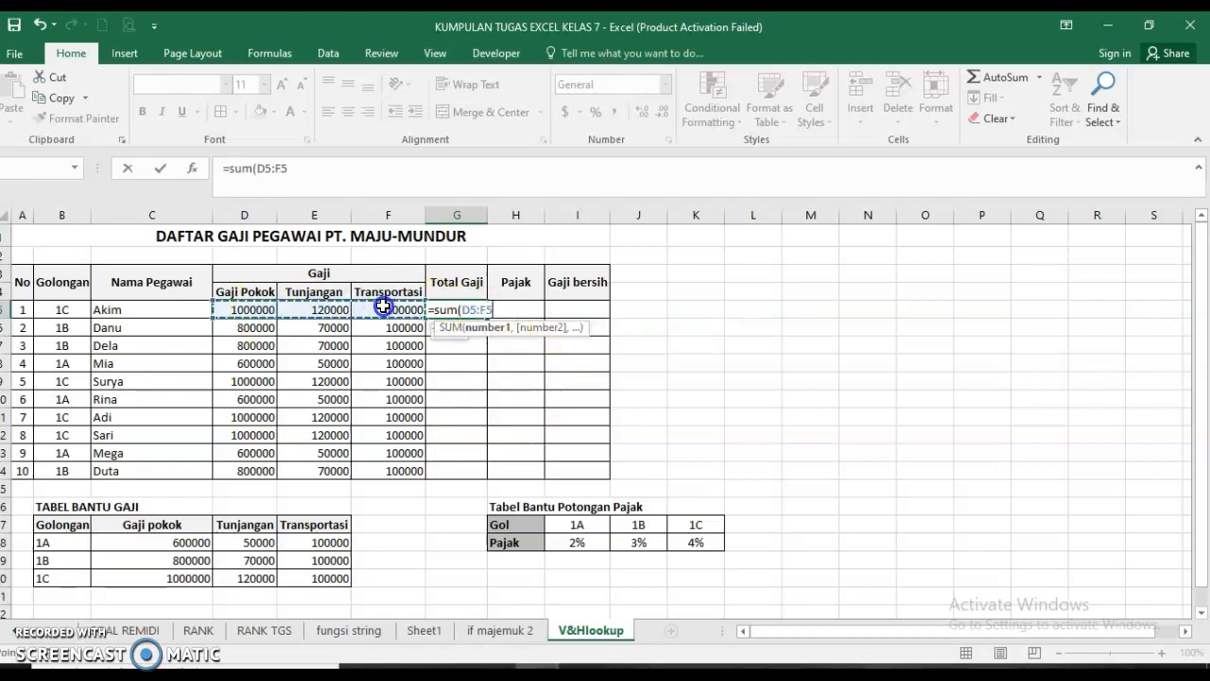
{"action": "key", "text": "Return"}
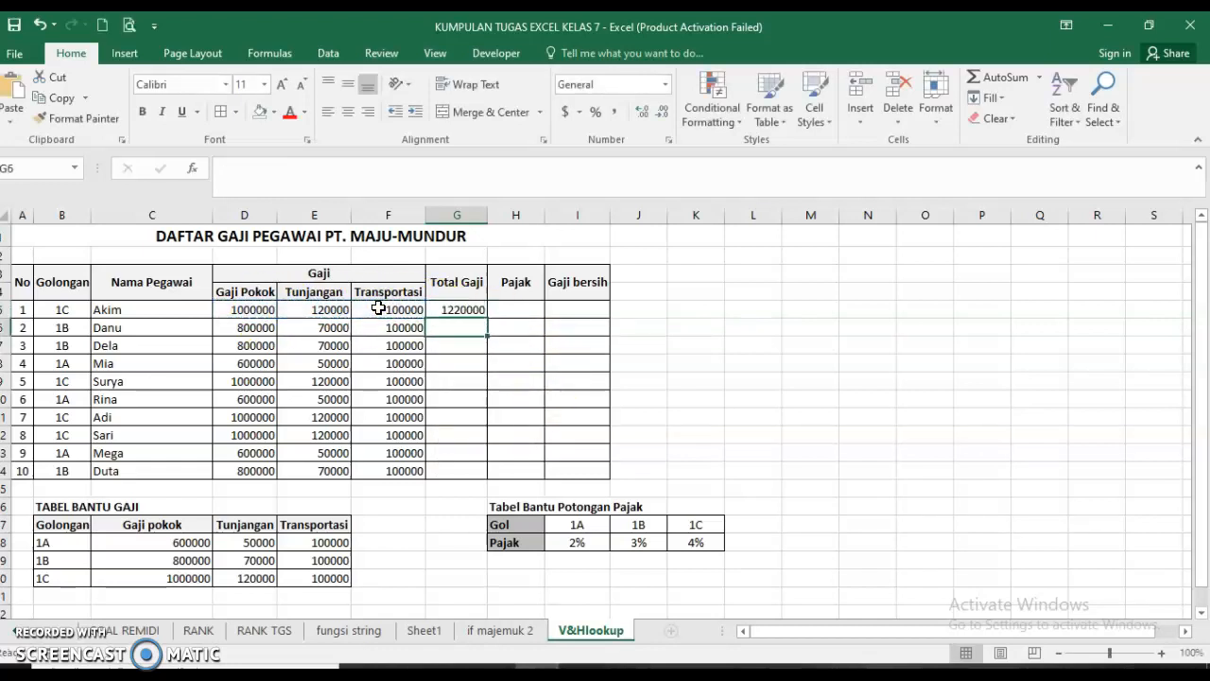
{"action": "left_click", "coordinate": [472, 309]}
{"action": "double_click", "coordinate": [490, 319]}
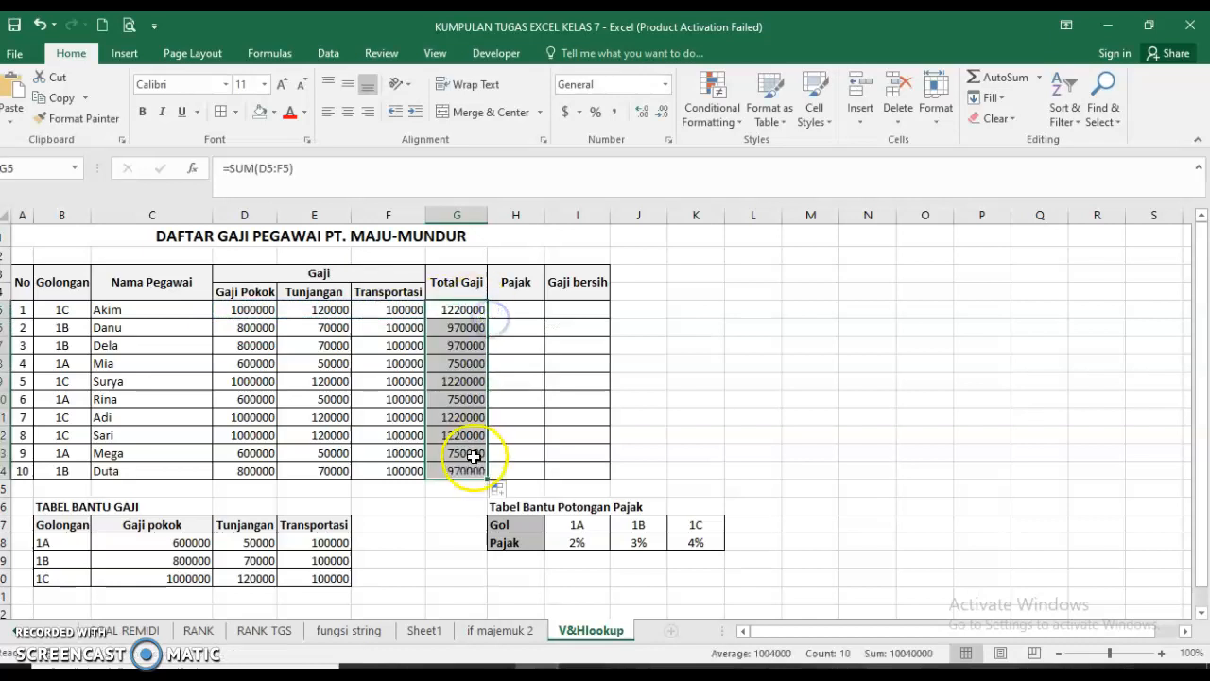
Start an HLOOKUP formula in the first employee's Pajak cell H5 with B5 as the lookup value.
{"action": "left_click", "coordinate": [531, 310]}
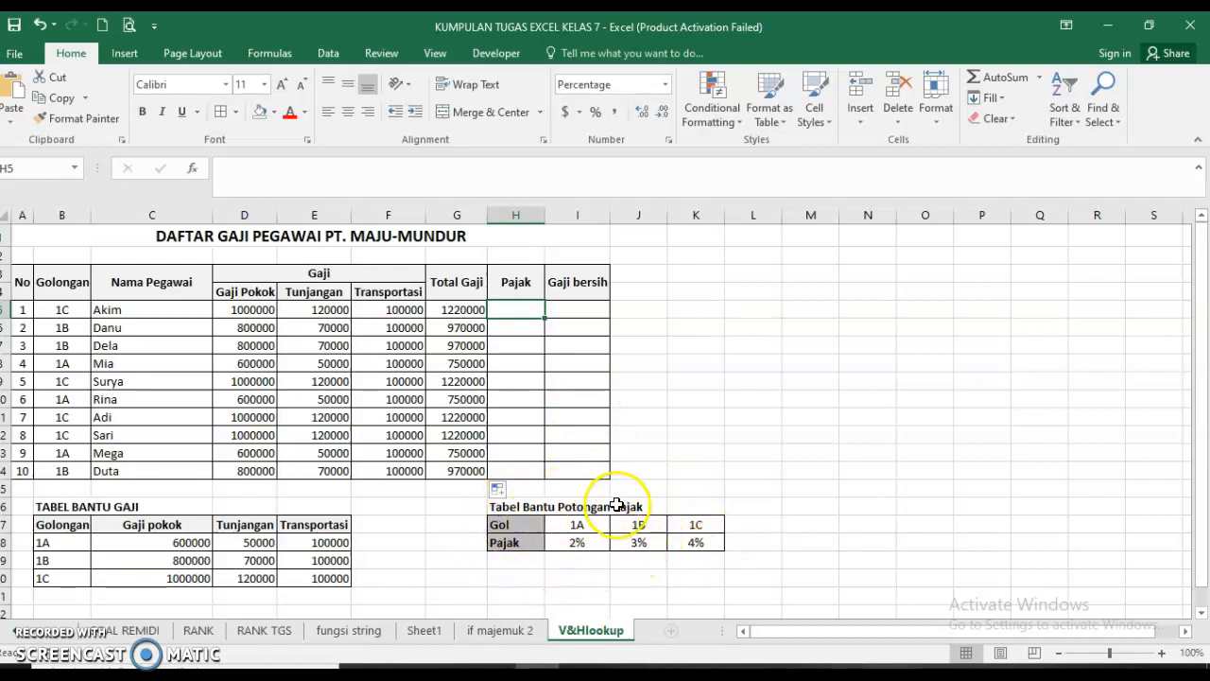
{"action": "type", "text": "=hl"}
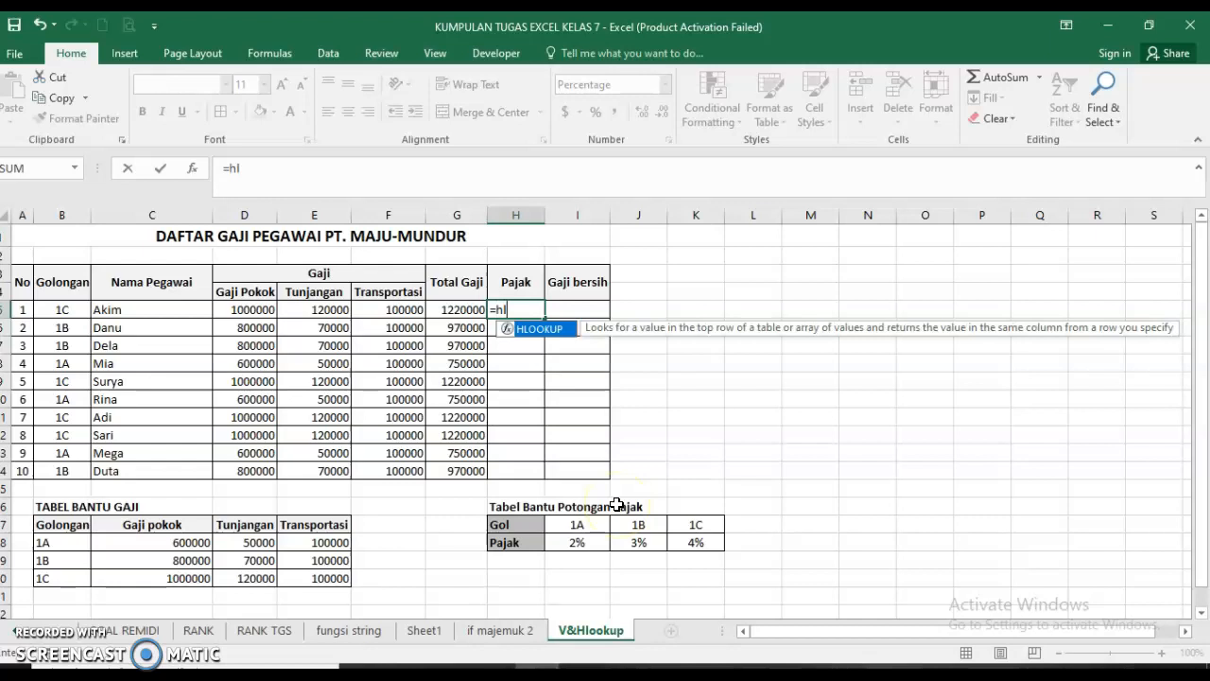
{"action": "double_click", "coordinate": [535, 328]}
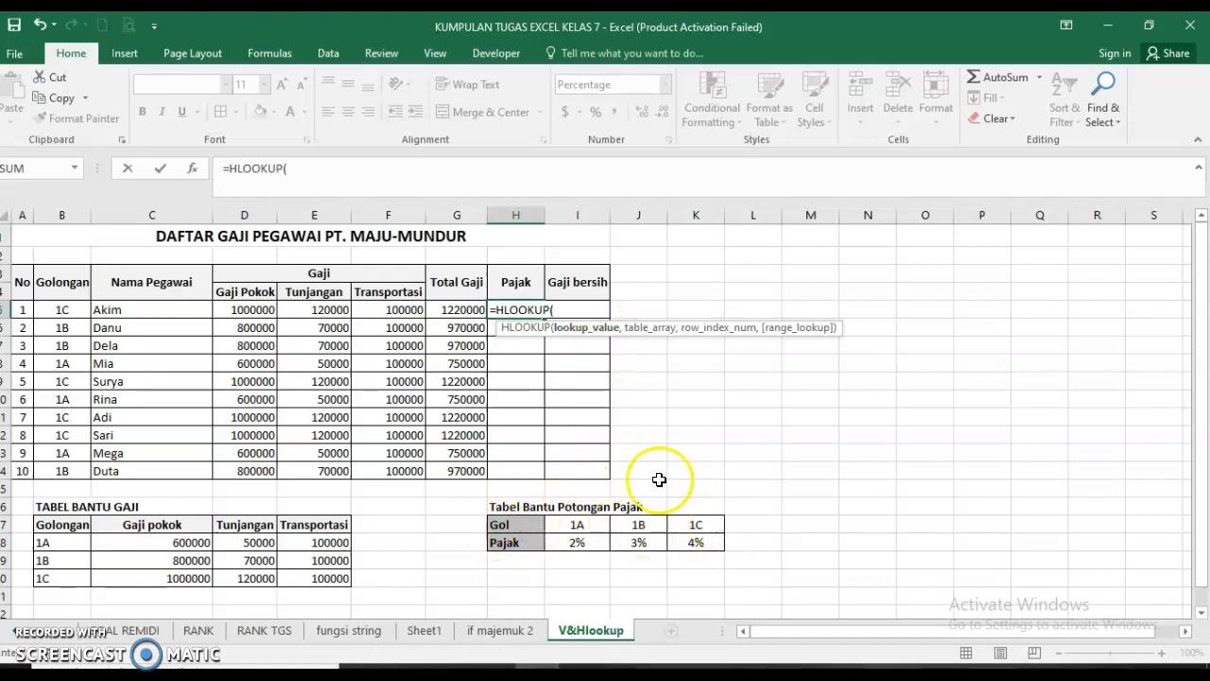
{"action": "left_click", "coordinate": [54, 310]}
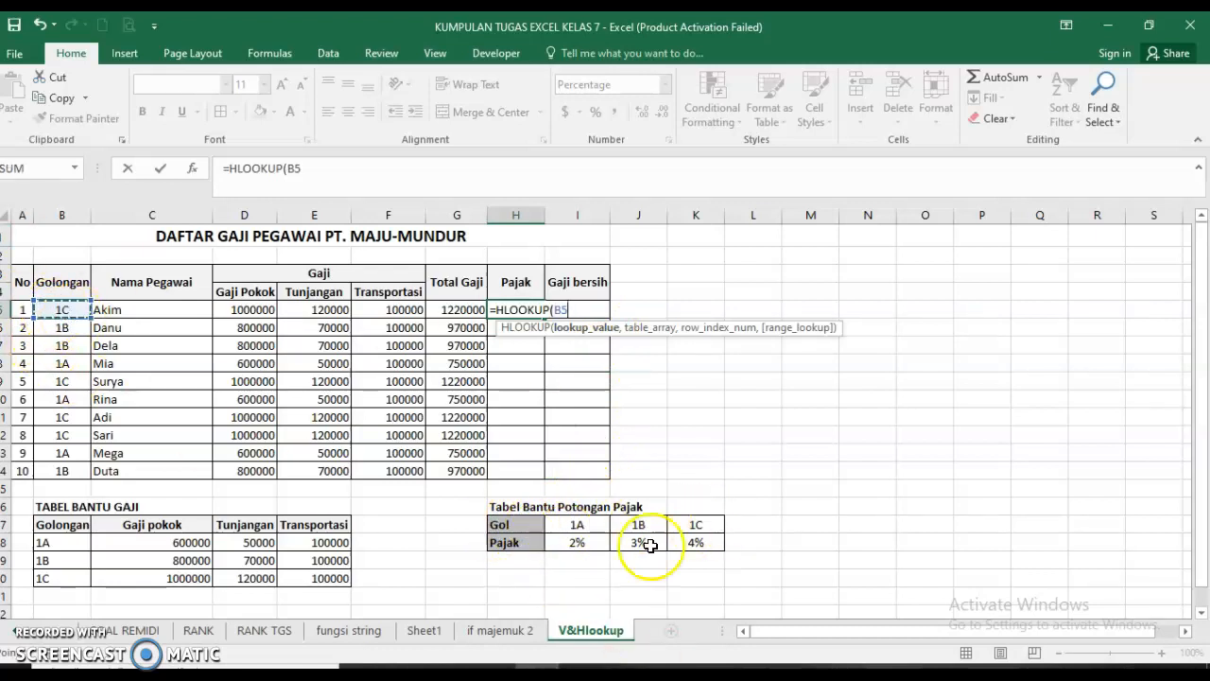
{"action": "type", "text": ","}
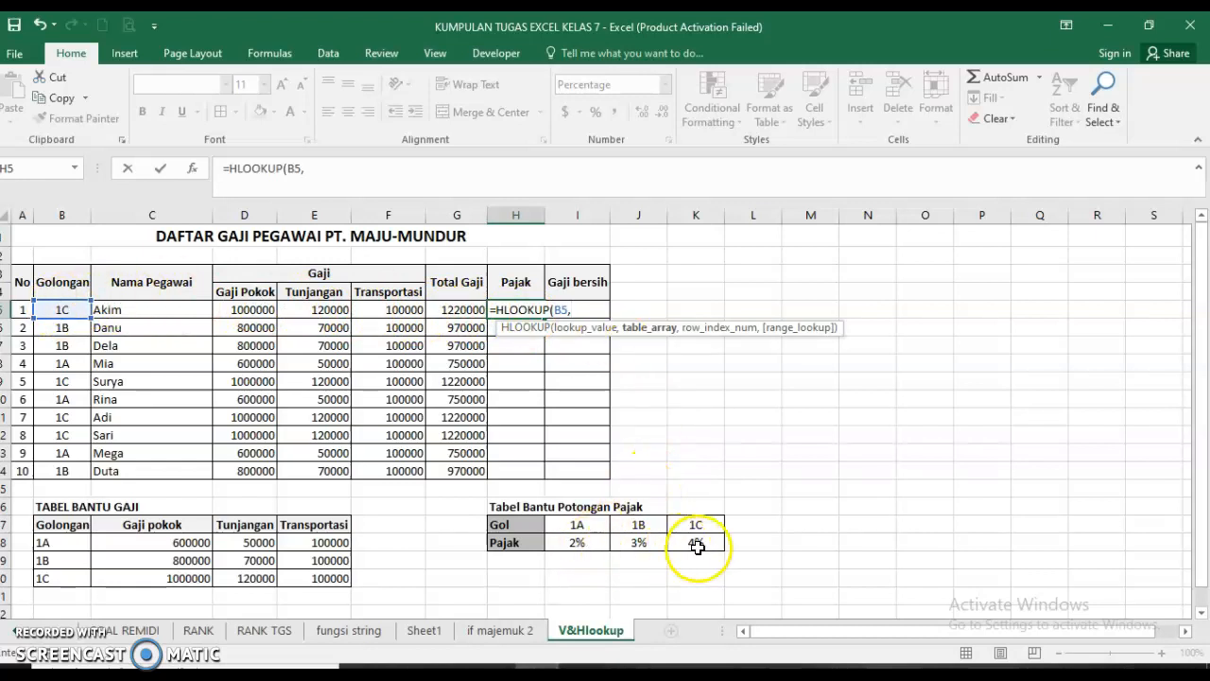
Complete the Pajak formula in H5 with table array $H$17:$K$18, row index 2 and FALSE for an exact match.
{"action": "left_click_drag", "start_coordinate": [502, 529], "coordinate": [692, 548]}
{"action": "key", "text": "F4"}
{"action": "type", "text": ","}
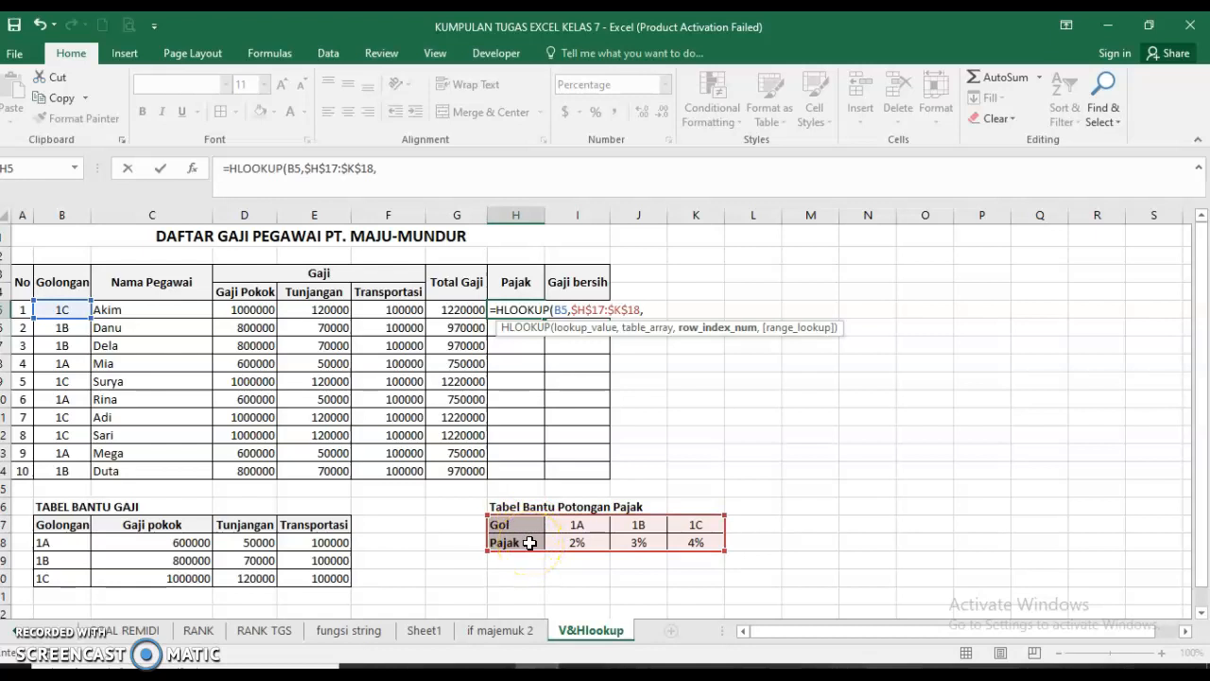
{"action": "type", "text": ","}
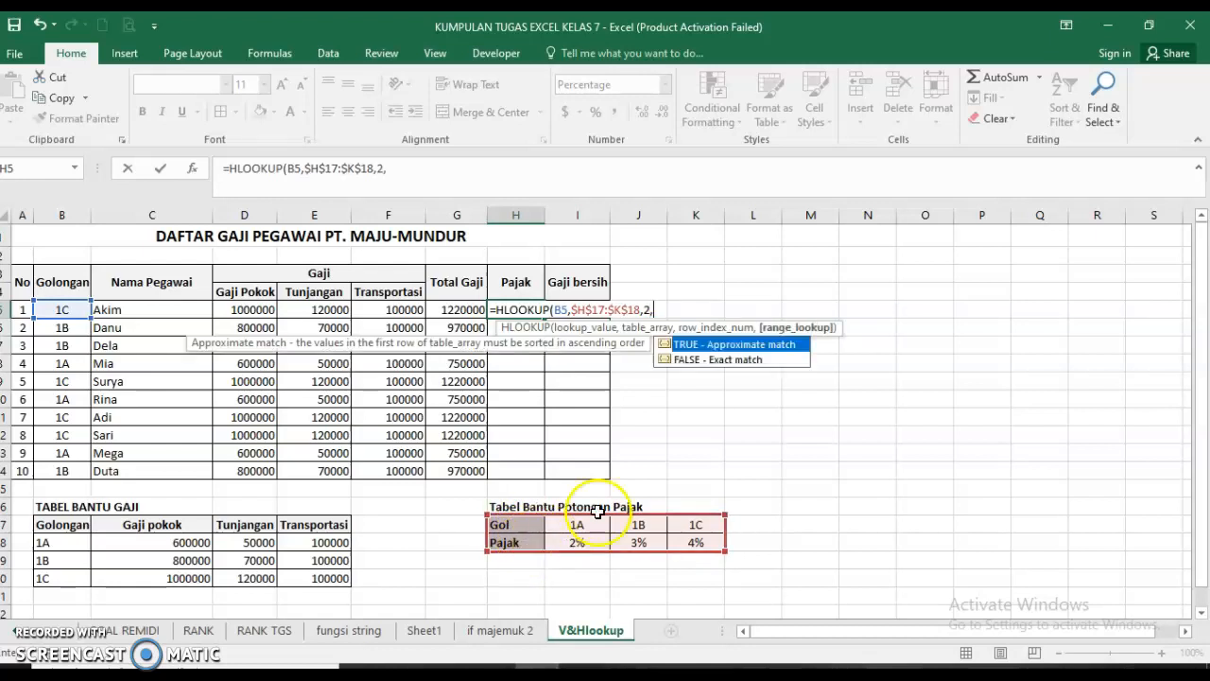
{"action": "double_click", "coordinate": [688, 360]}
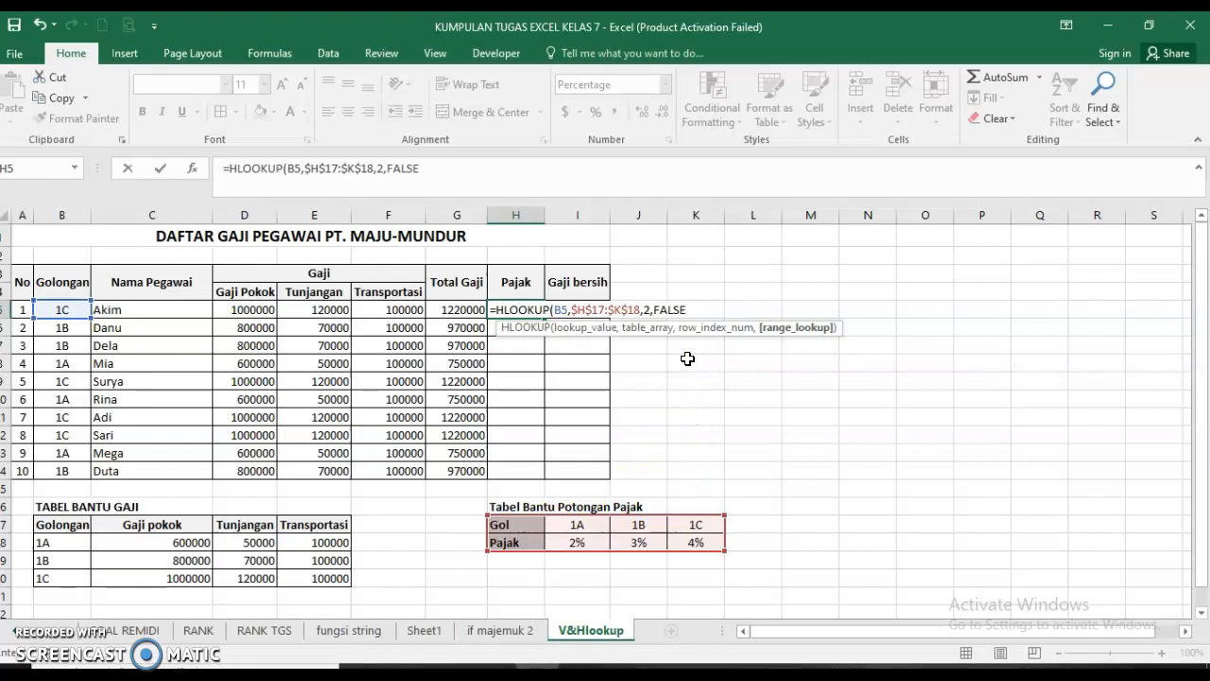
{"action": "type", "text": ")"}
{"action": "key", "text": "Return"}
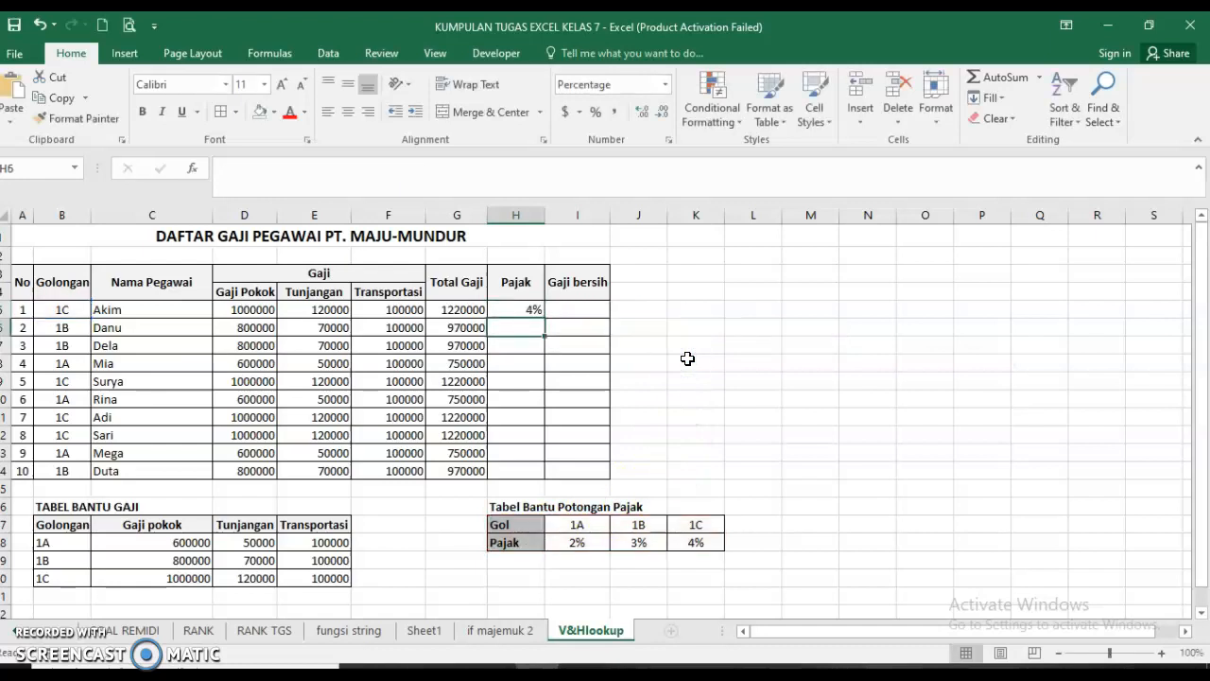
Fill the Pajak formula from H5 down to H14 and check Golongan 1B and 1A employees against Tabel Bantu Potongan Pajak.
{"action": "left_click", "coordinate": [527, 310]}
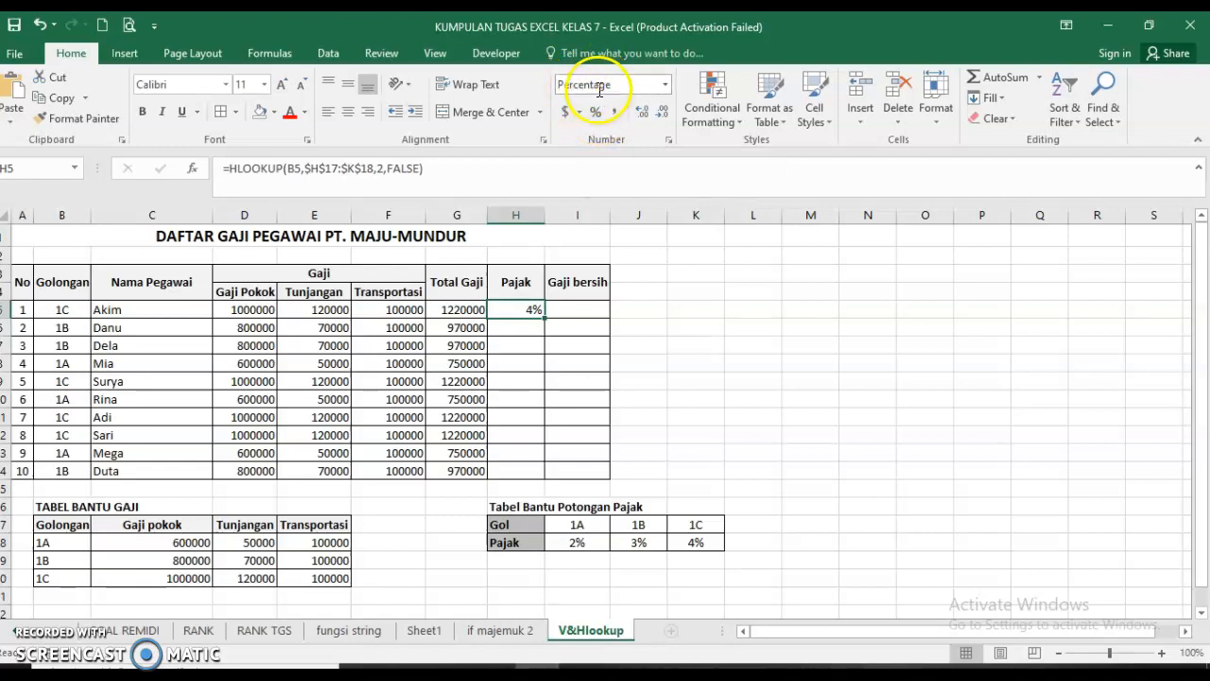
{"action": "double_click", "coordinate": [546, 320]}
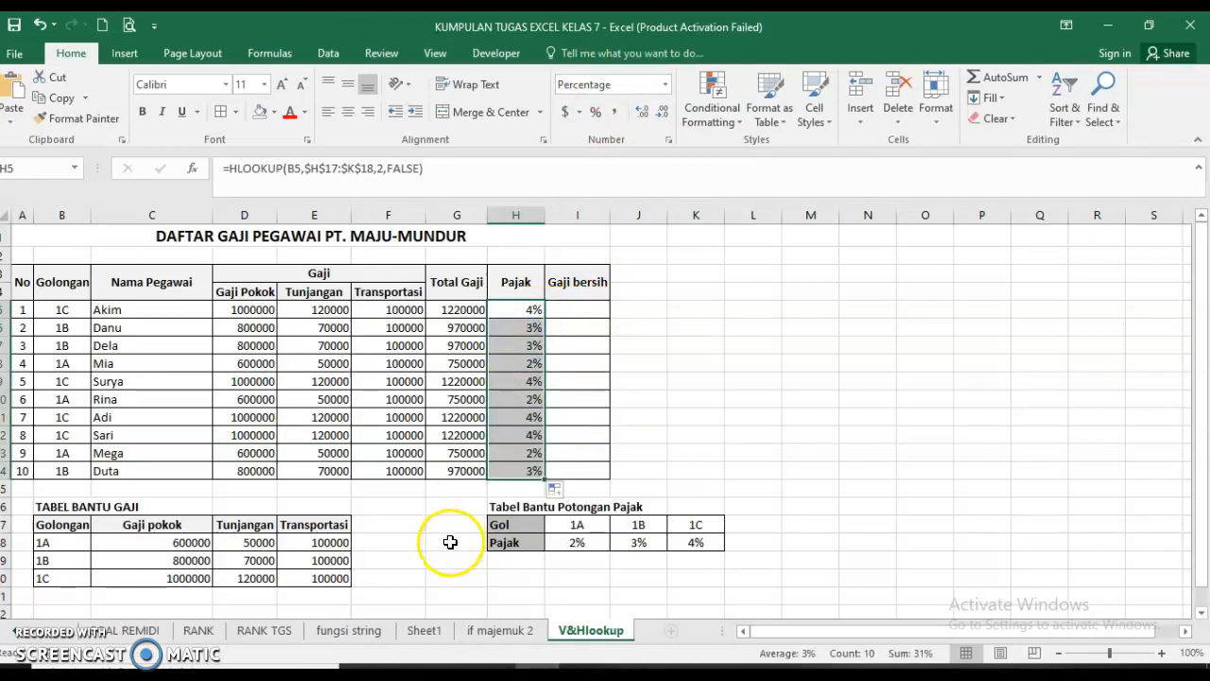
{"action": "left_click", "coordinate": [515, 327]}
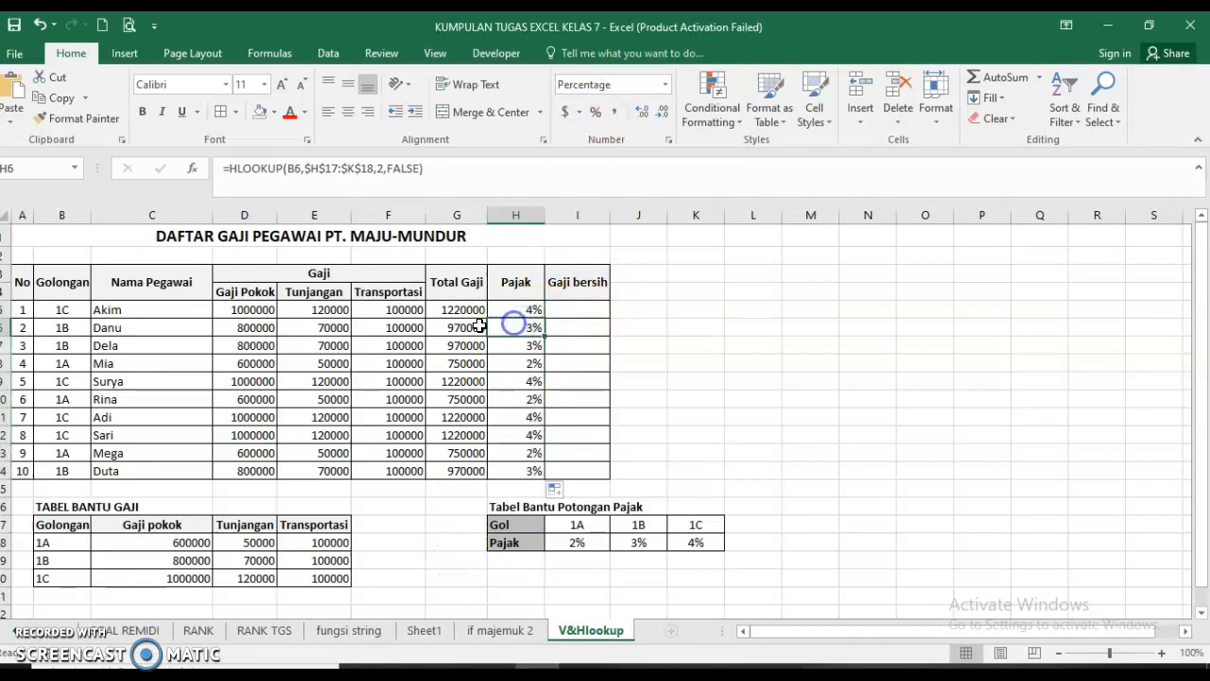
{"action": "left_click", "coordinate": [78, 328]}
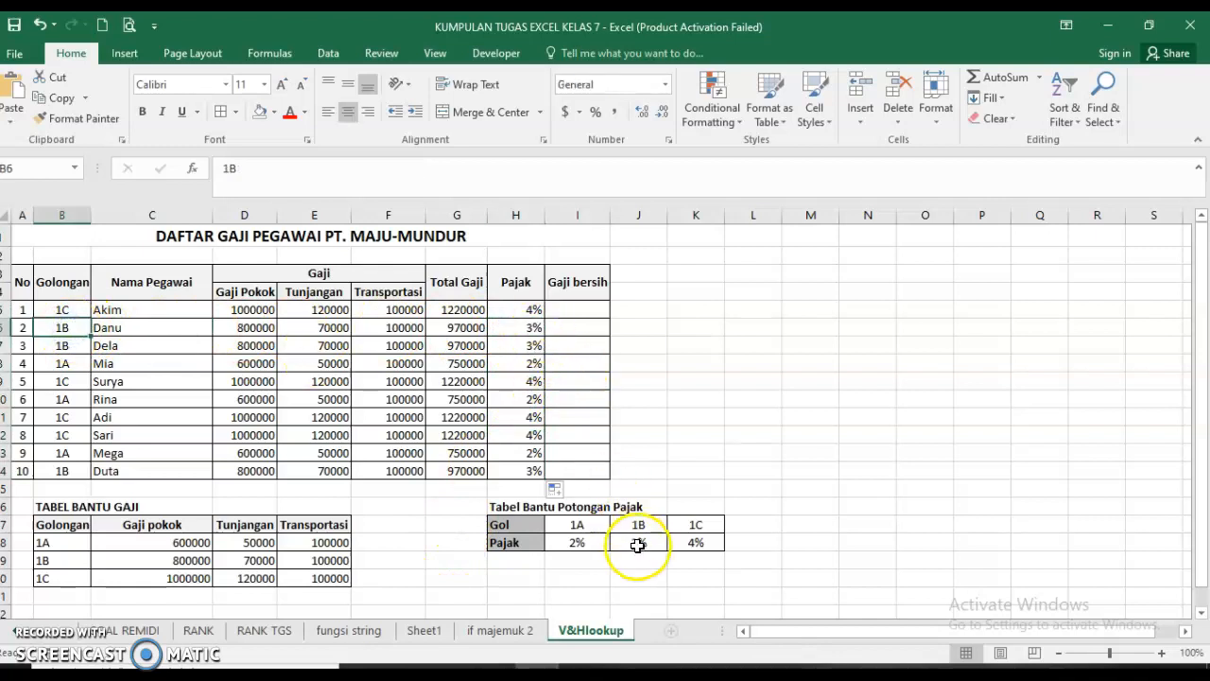
{"action": "left_click", "coordinate": [530, 363]}
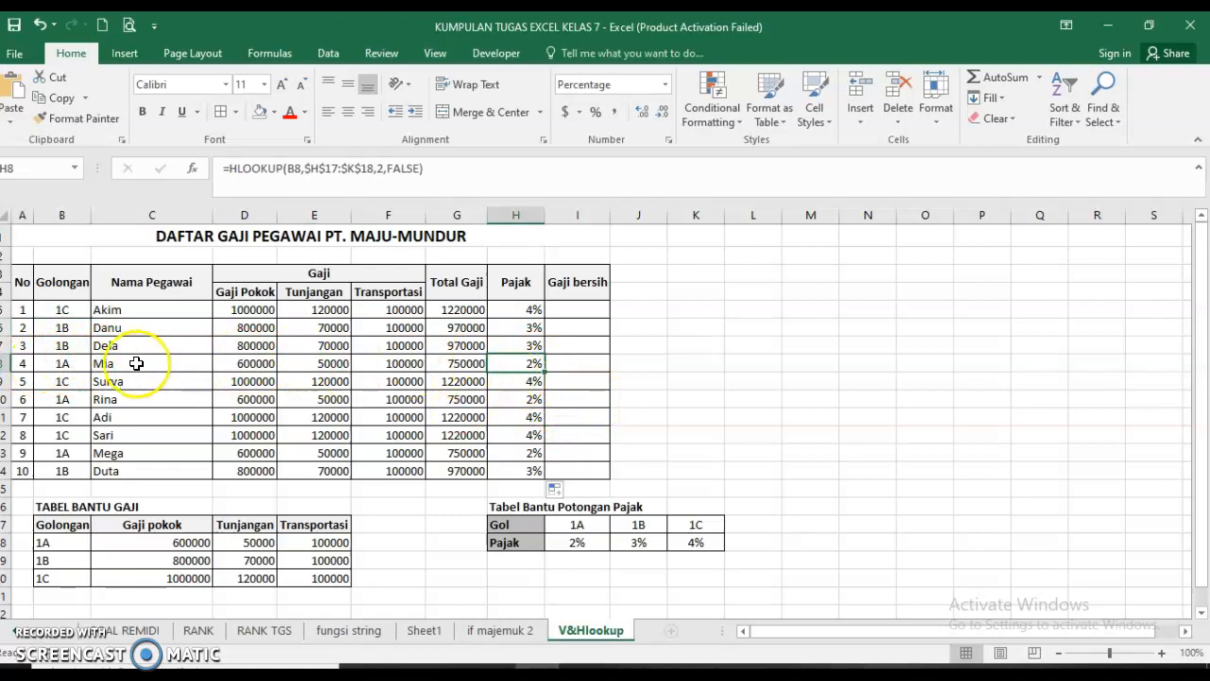
Enter the formula =G5+H5 in the first employee's Gaji bersih cell I5, adding Total Gaji and Pajak.
{"action": "left_click", "coordinate": [599, 306]}
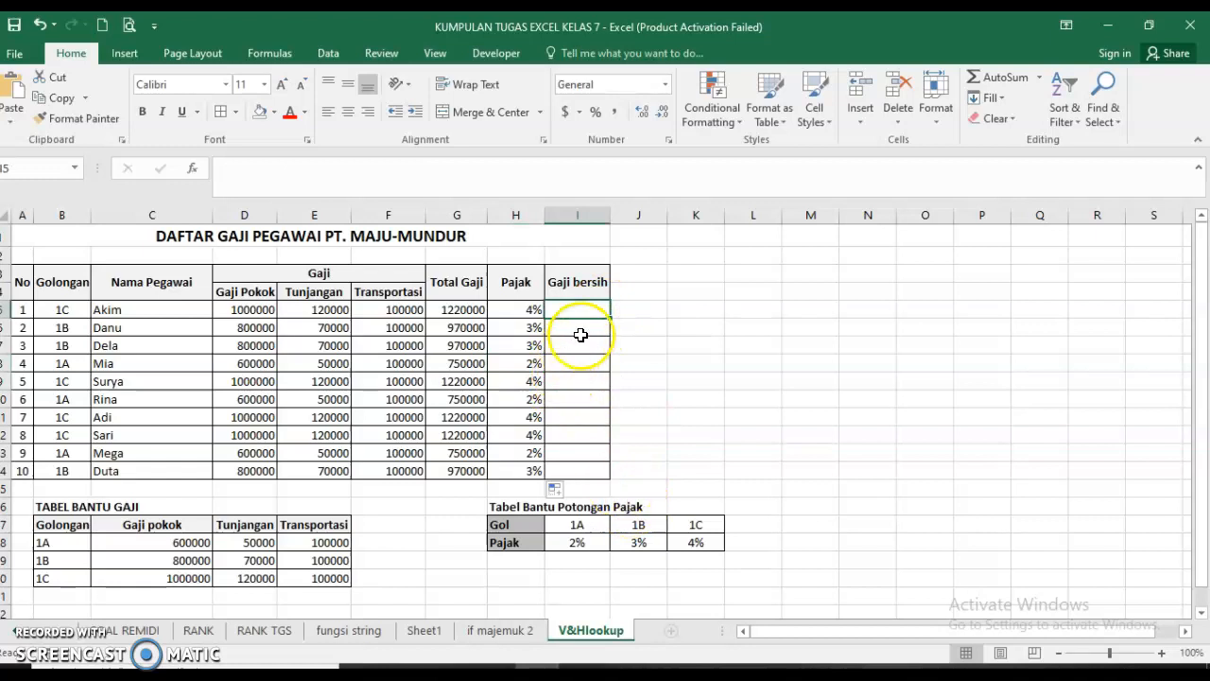
{"action": "left_click", "coordinate": [463, 312]}
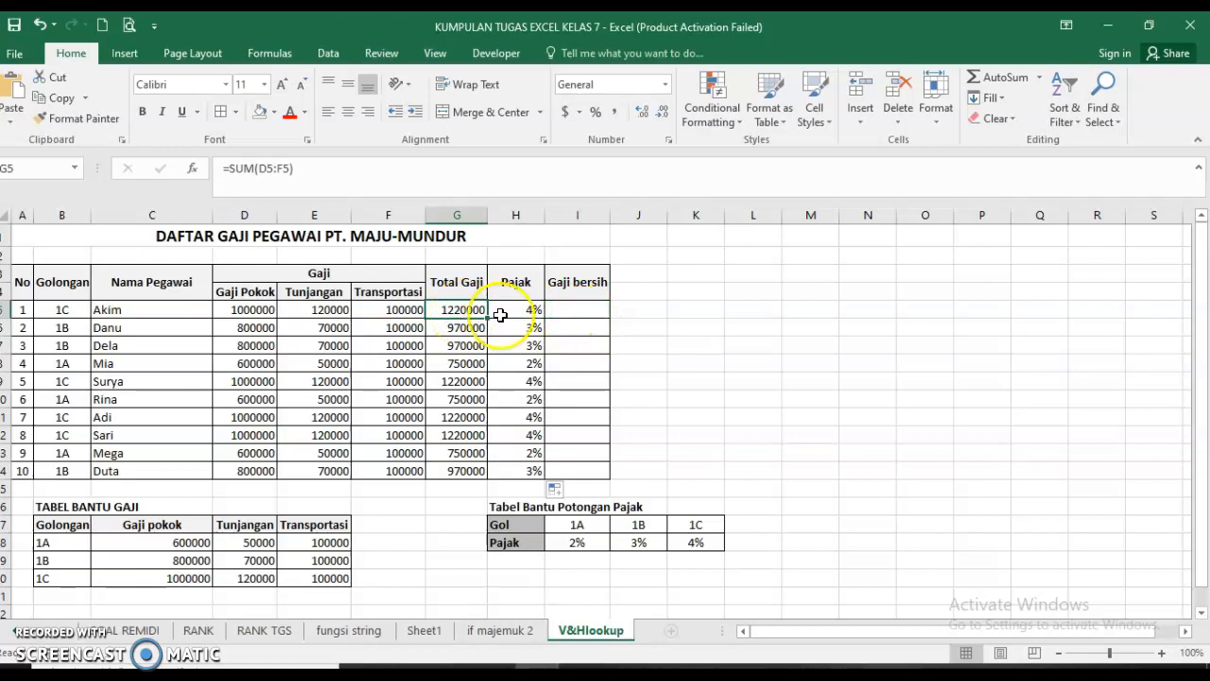
{"action": "left_click", "coordinate": [517, 313]}
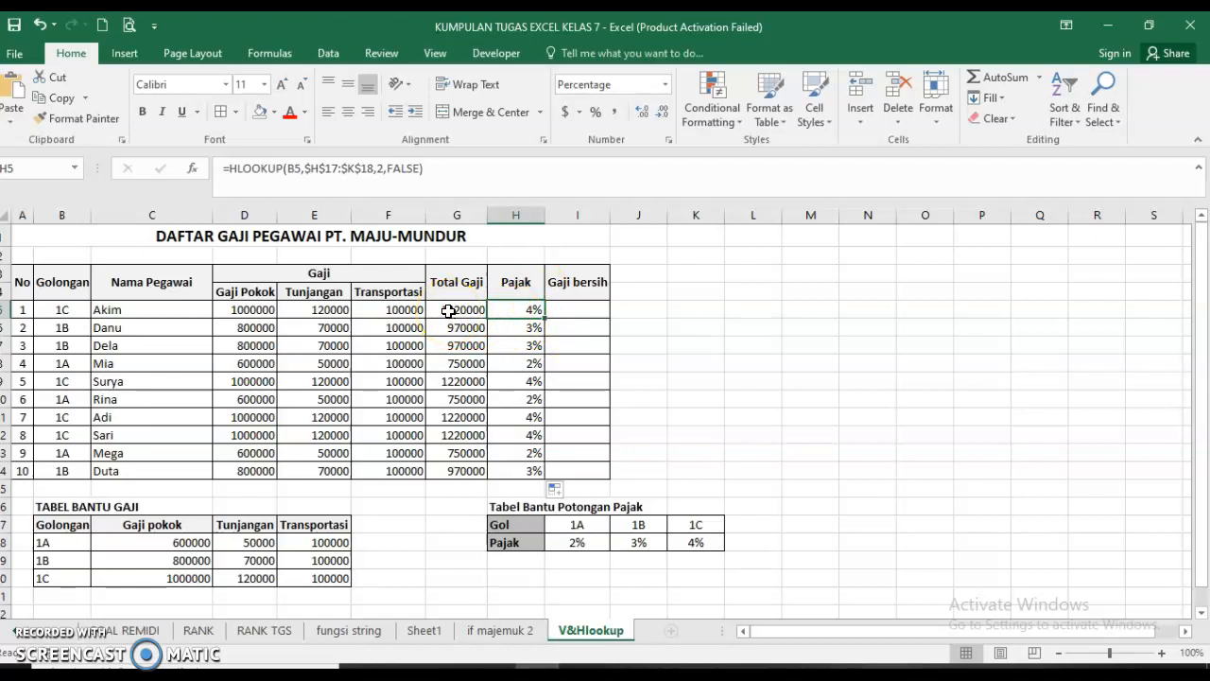
{"action": "left_click", "coordinate": [576, 313]}
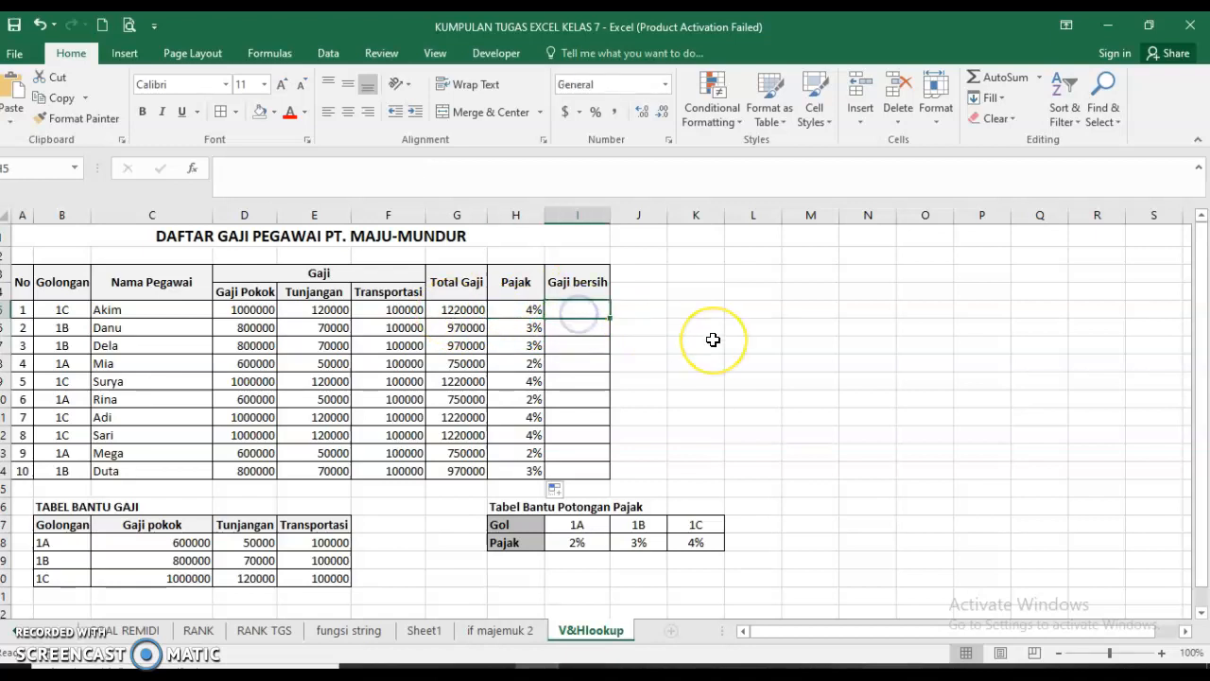
{"action": "type", "text": "="}
{"action": "left_click", "coordinate": [450, 312]}
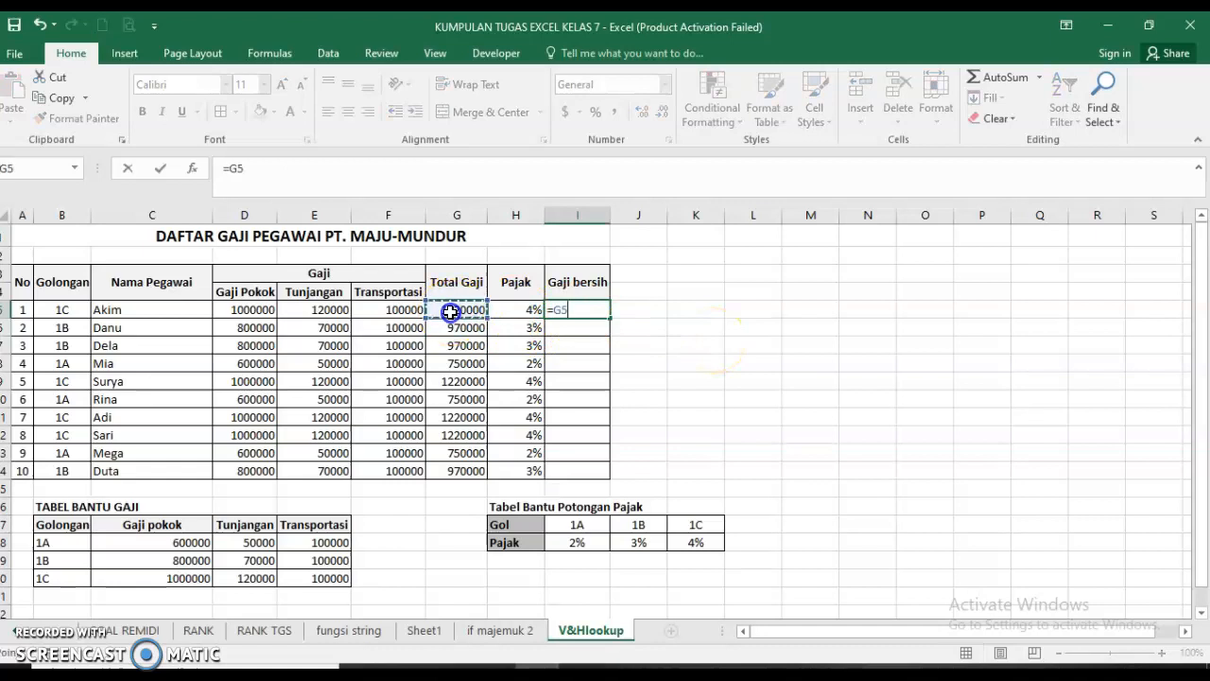
{"action": "type", "text": "+"}
{"action": "left_click", "coordinate": [519, 308]}
{"action": "key", "text": "Return"}
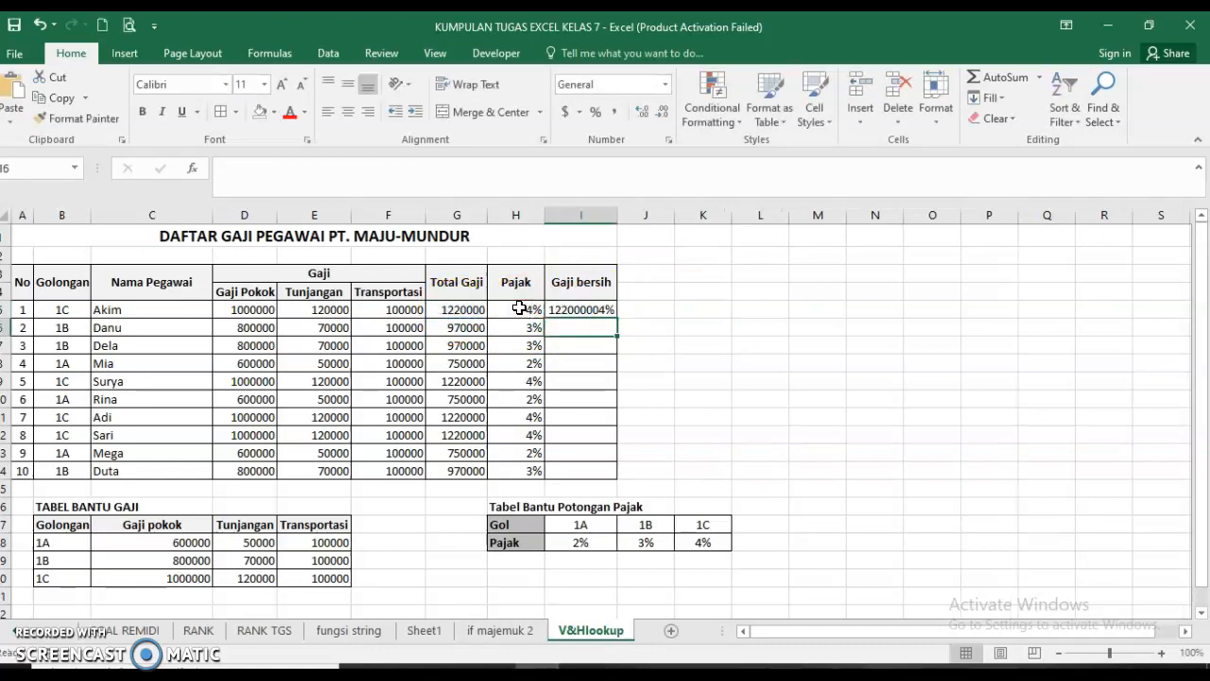
Check the first employee's Total Gaji and Pajak cells, and clear the =G5+H5 formula from Gaji bersih cell I5.
{"action": "left_click", "coordinate": [598, 308]}
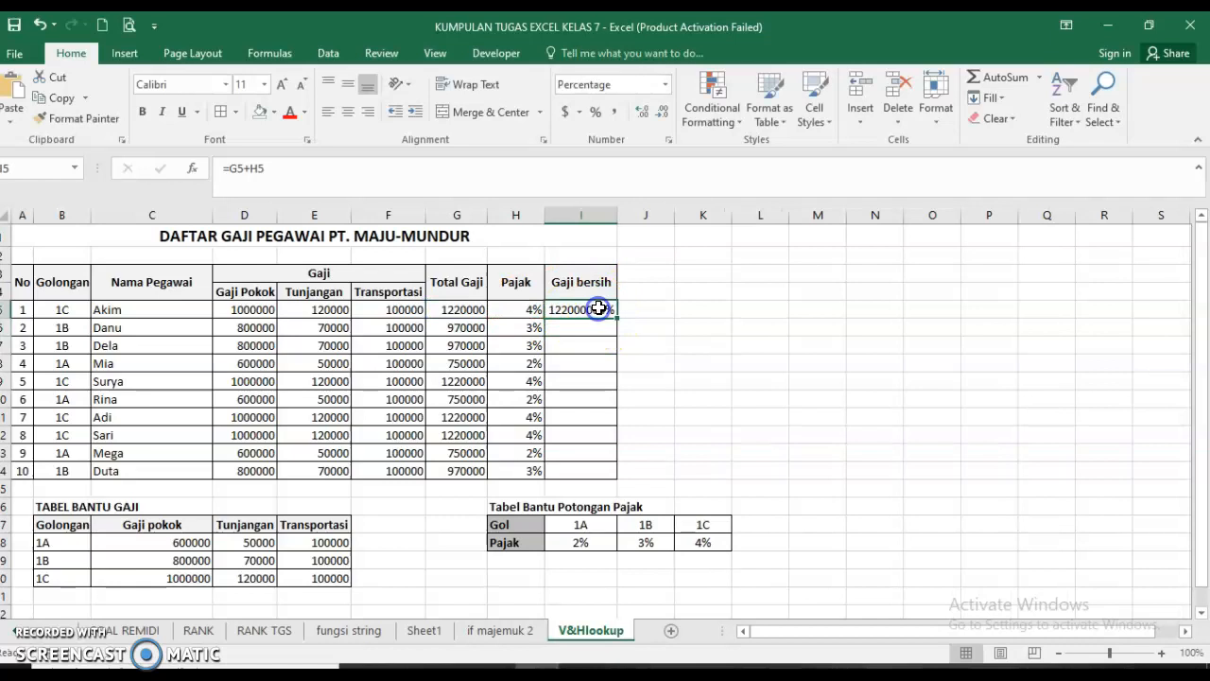
{"action": "left_click", "coordinate": [466, 313]}
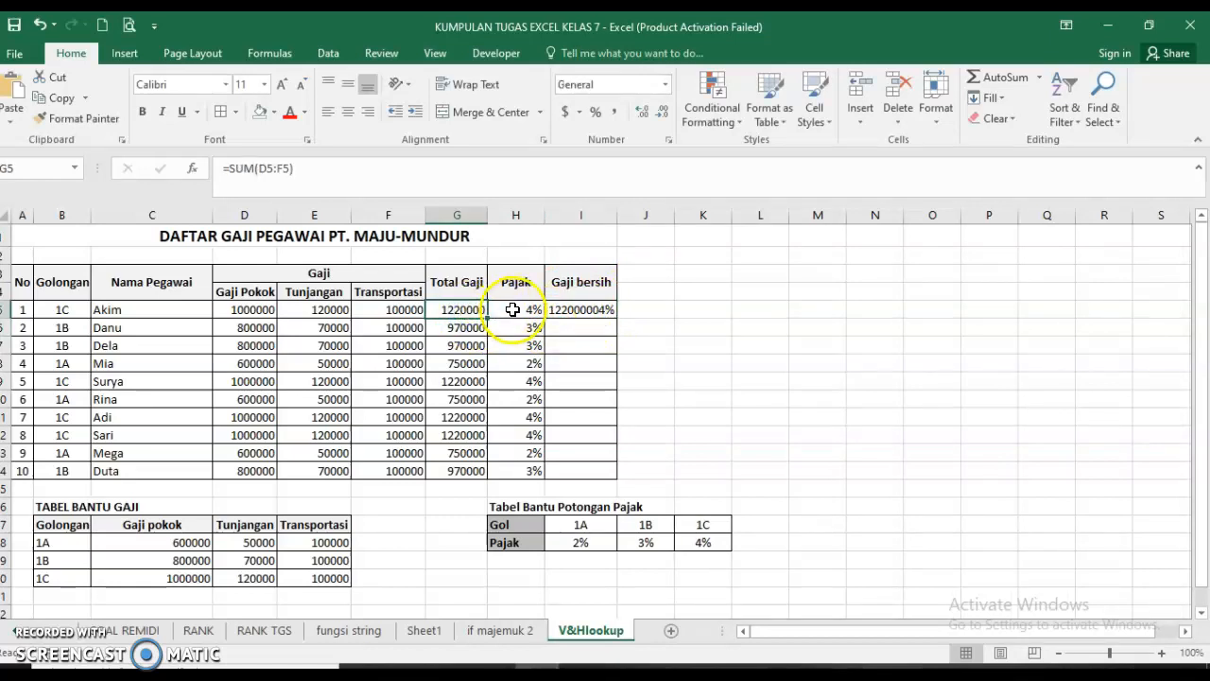
{"action": "left_click", "coordinate": [512, 309]}
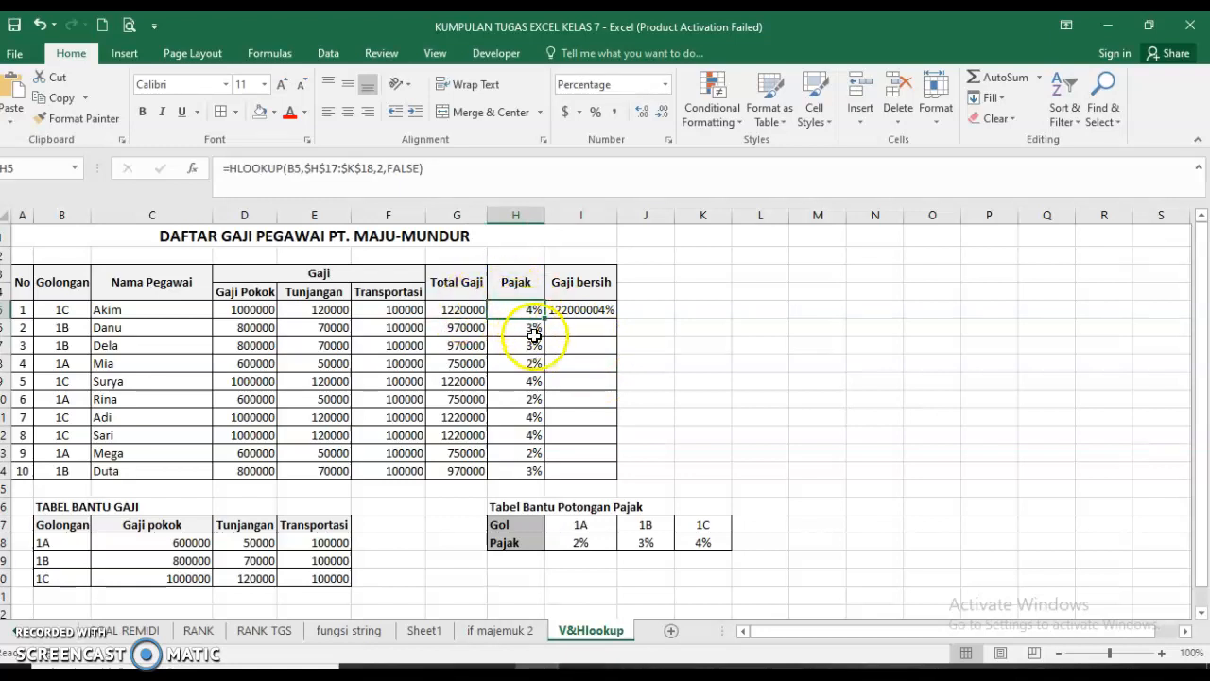
{"action": "left_click", "coordinate": [571, 310]}
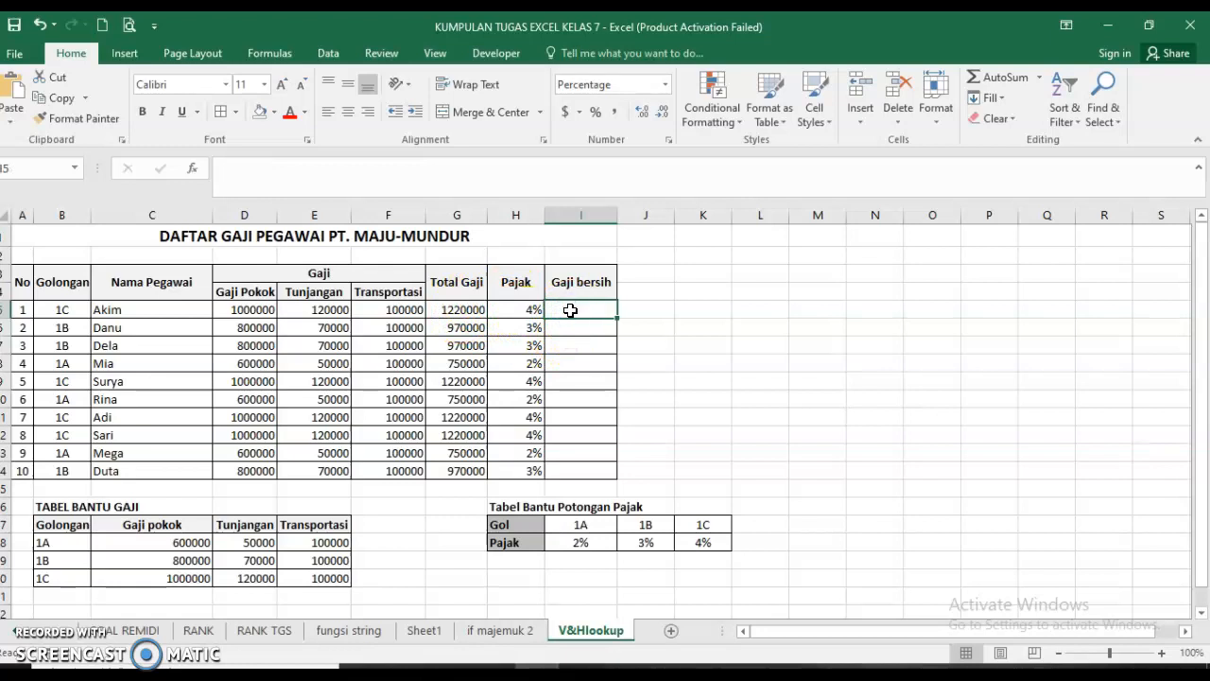
Examine the first employee's Total Gaji, Pajak and Gaji bersih cells to work out how the net salary is calculated.
{"action": "left_click", "coordinate": [697, 318]}
{"action": "left_click", "coordinate": [522, 312]}
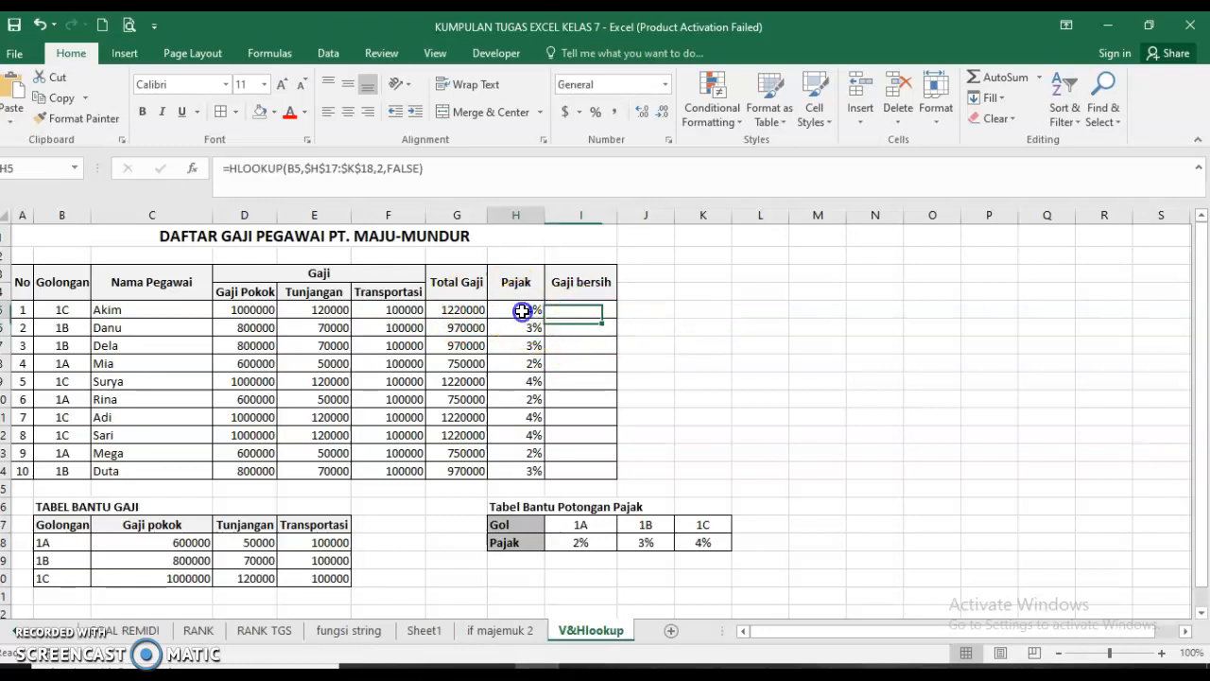
{"action": "left_click", "coordinate": [460, 309]}
{"action": "left_click", "coordinate": [528, 313]}
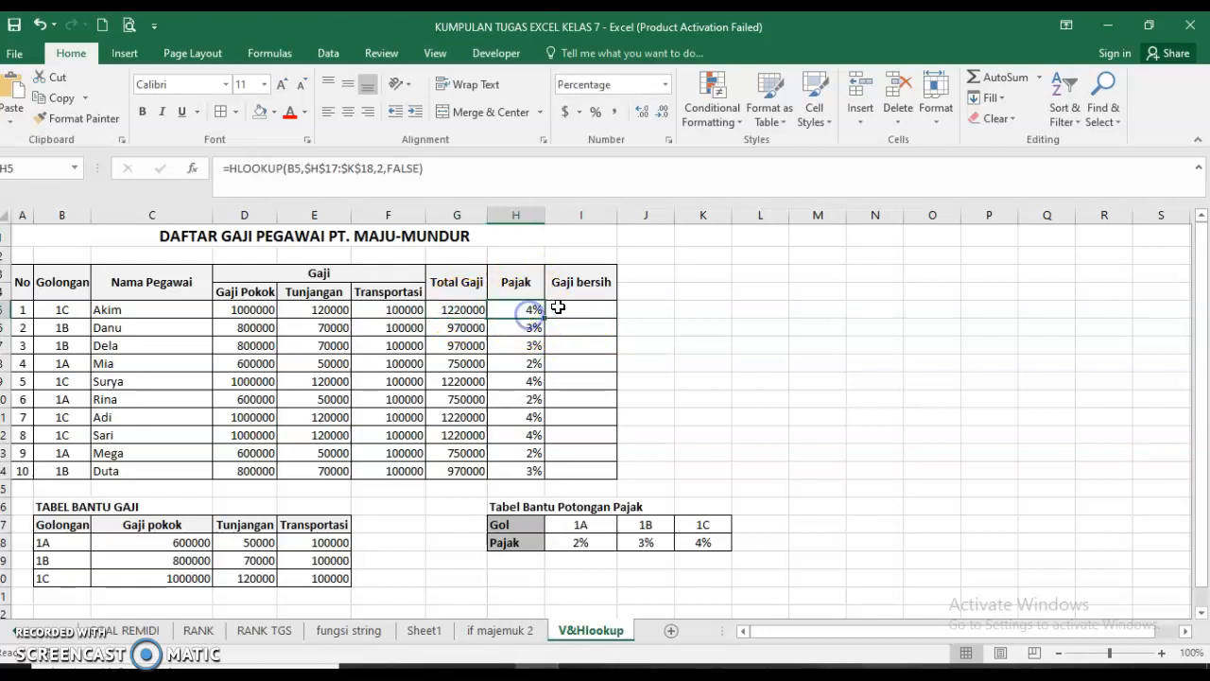
{"action": "left_click", "coordinate": [574, 313]}
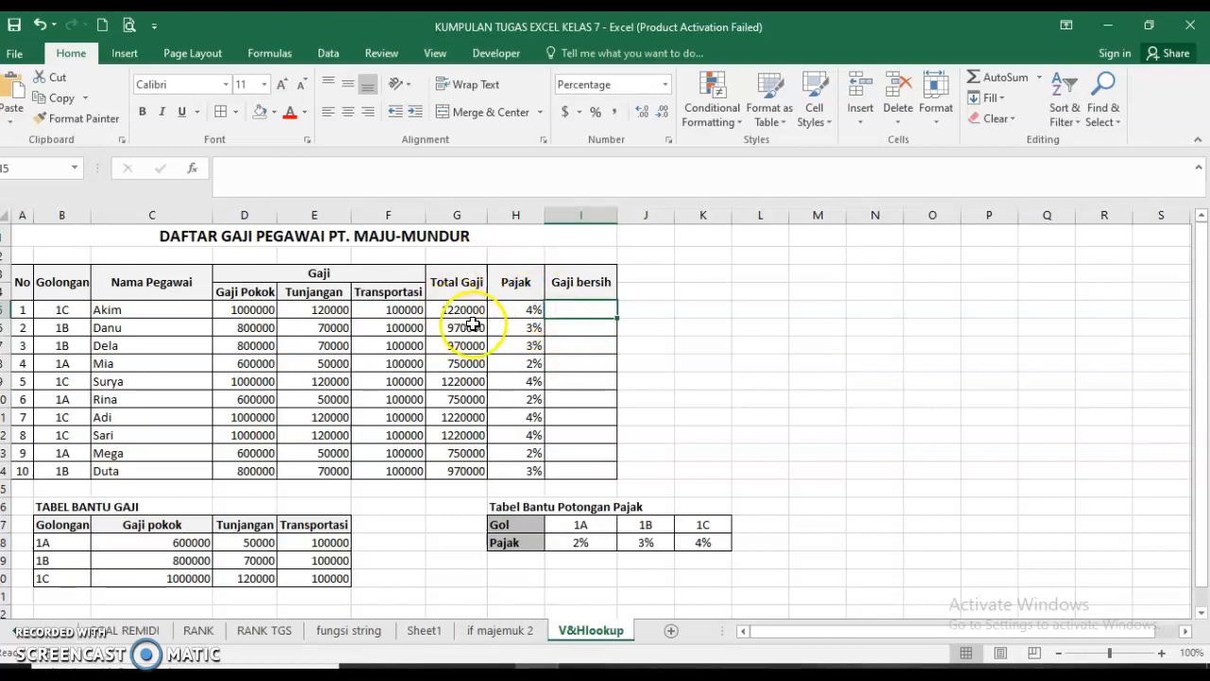
{"action": "left_click", "coordinate": [522, 311]}
{"action": "left_click", "coordinate": [462, 318]}
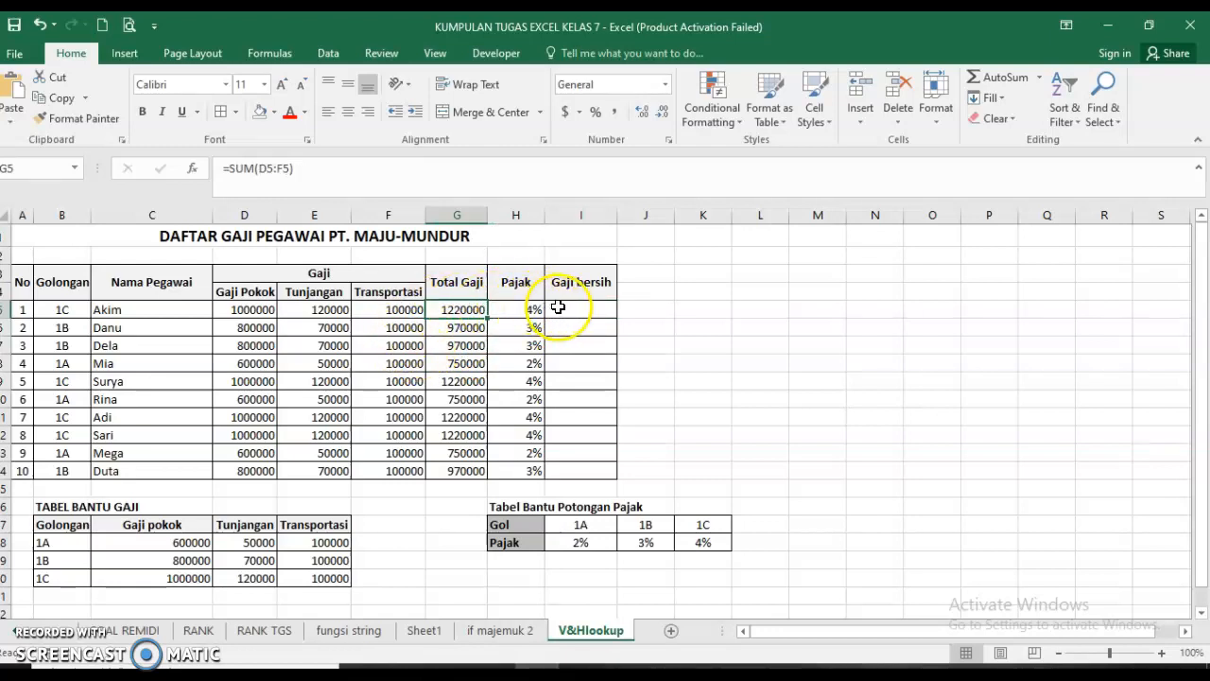
{"action": "left_click", "coordinate": [517, 311]}
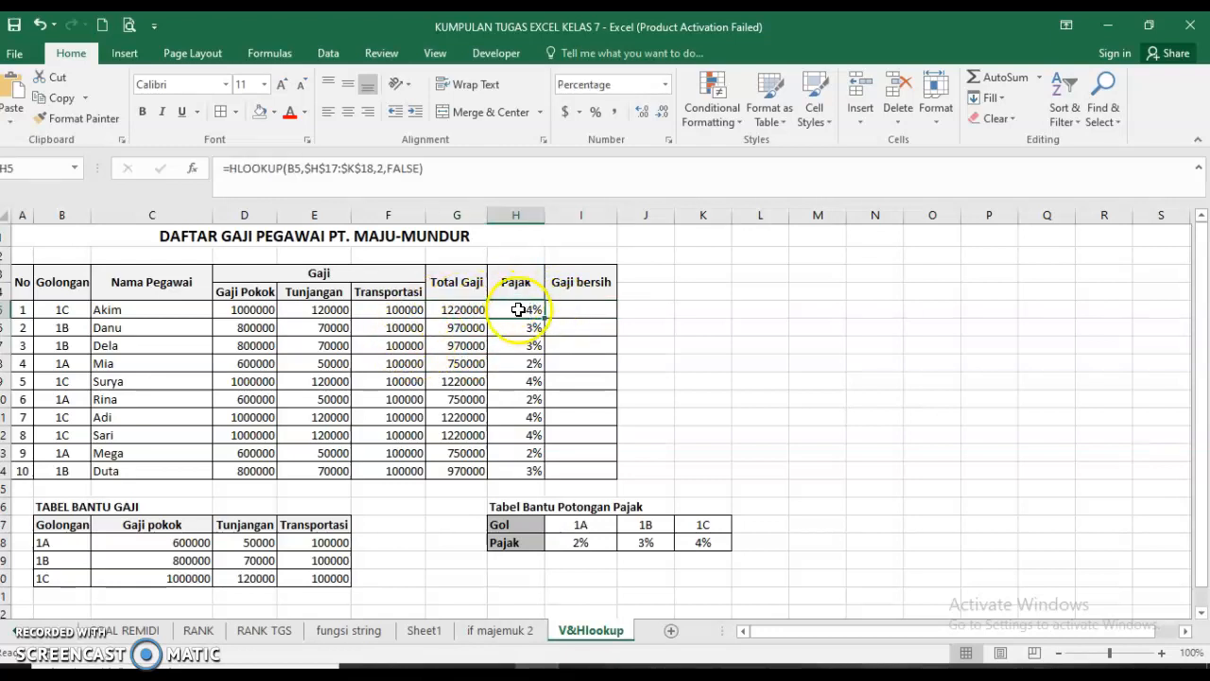
{"action": "left_click", "coordinate": [577, 314]}
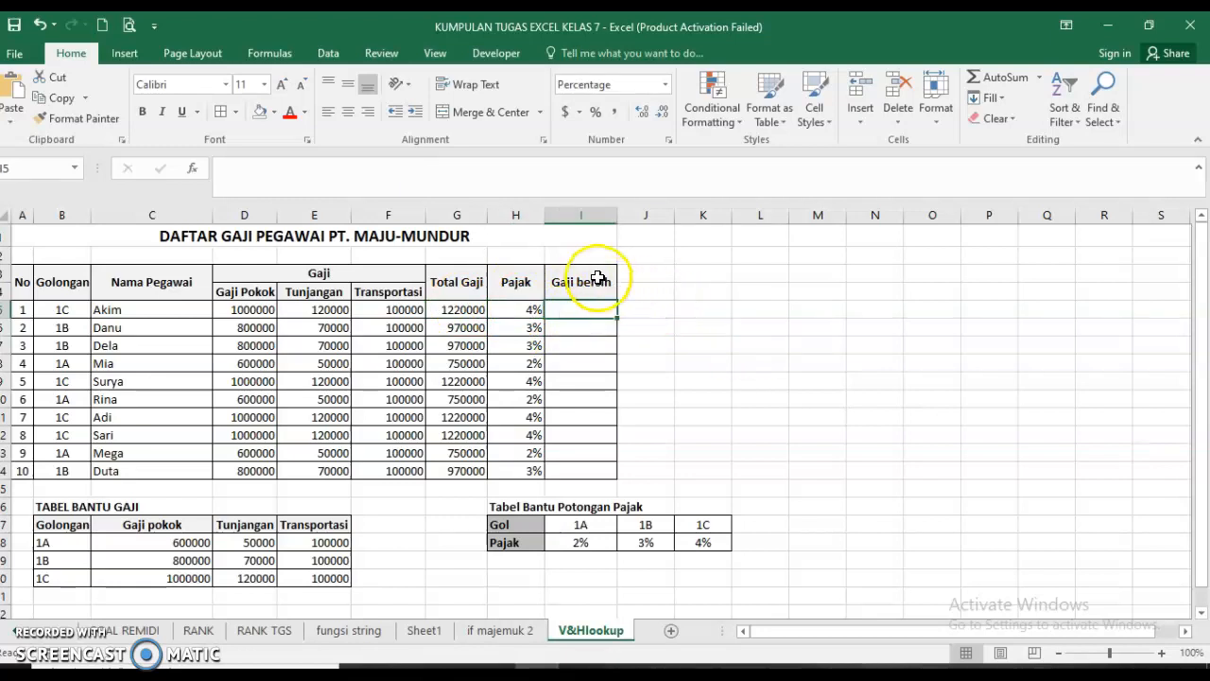
Replace the Gaji bersih column header with pajak.
{"action": "left_click", "coordinate": [609, 289]}
{"action": "type", "text": "pajak"}
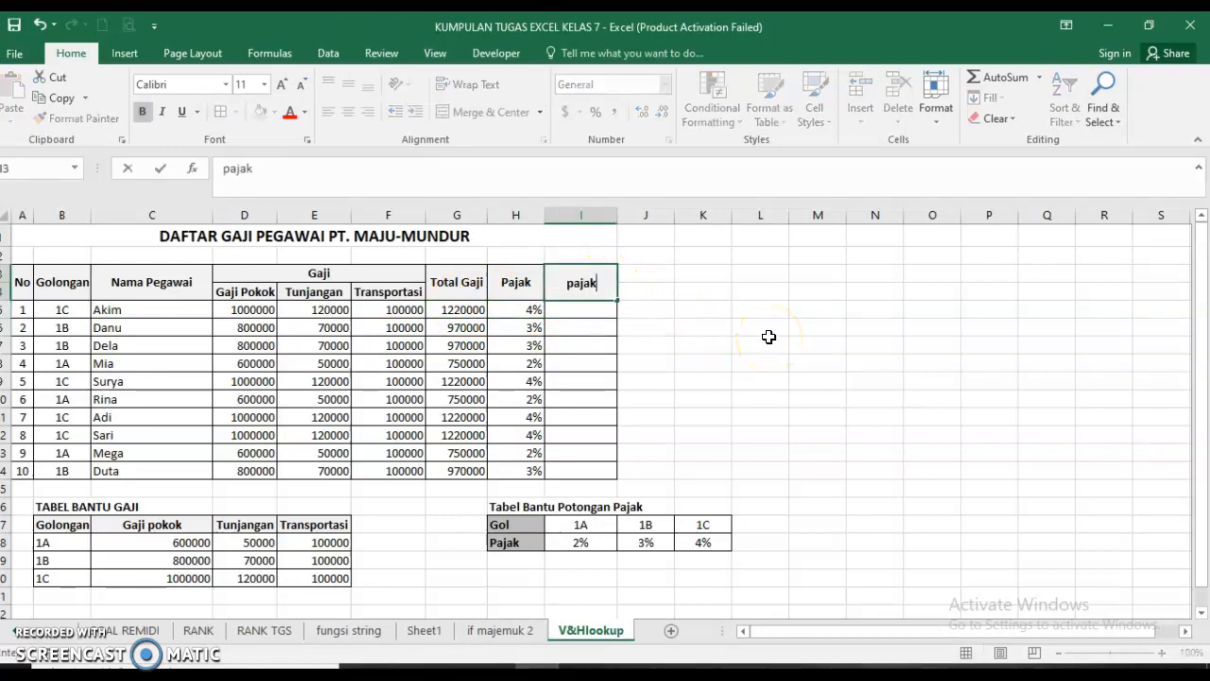
{"action": "key", "text": "Return"}
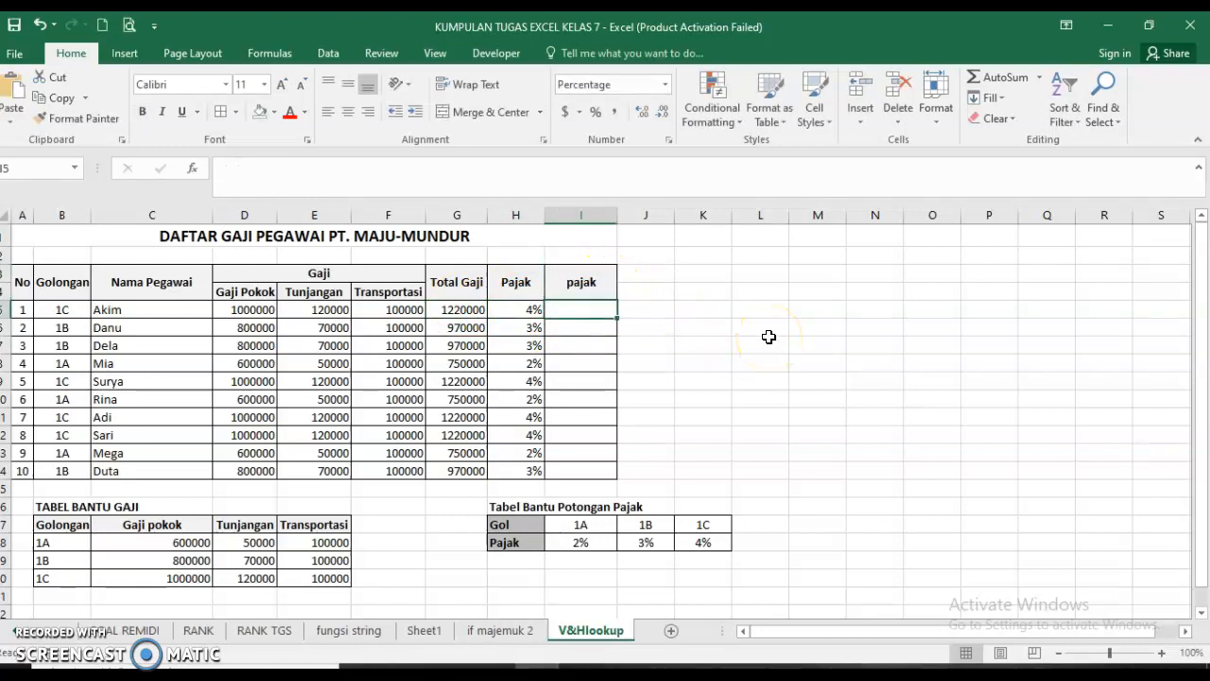
Enter the formula =G5*H5 in I5 to compute the tax amount and set the cell's number format to General.
{"action": "type", "text": "="}
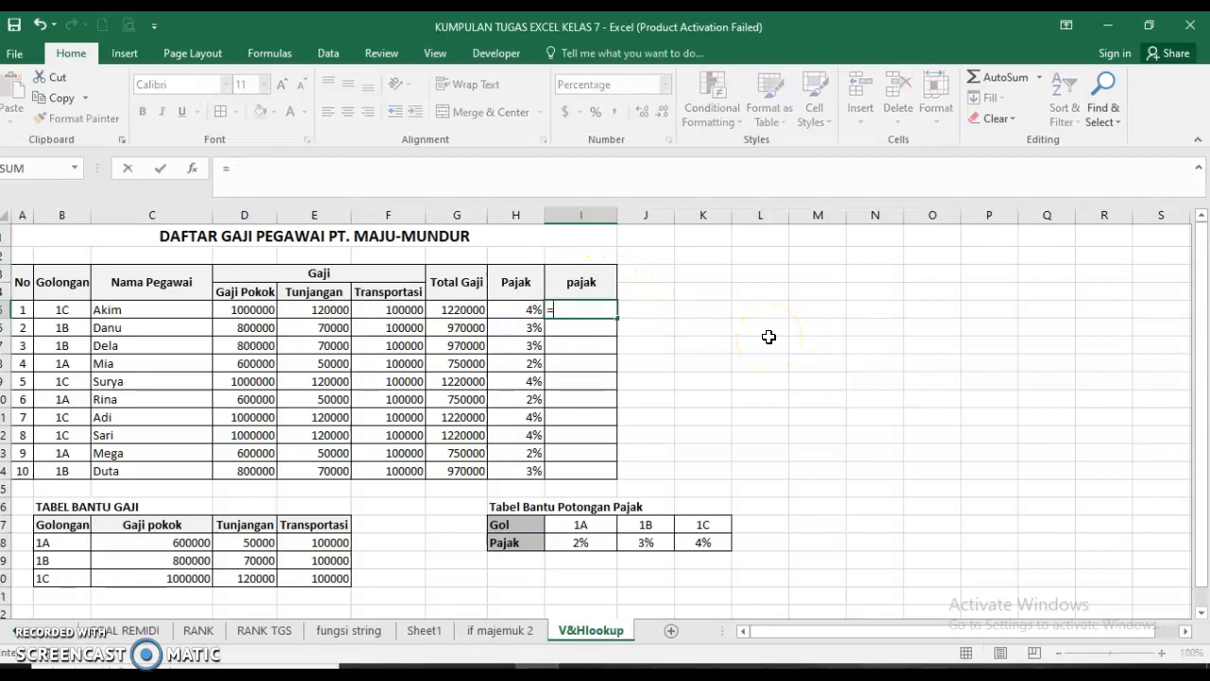
{"action": "left_click", "coordinate": [462, 308]}
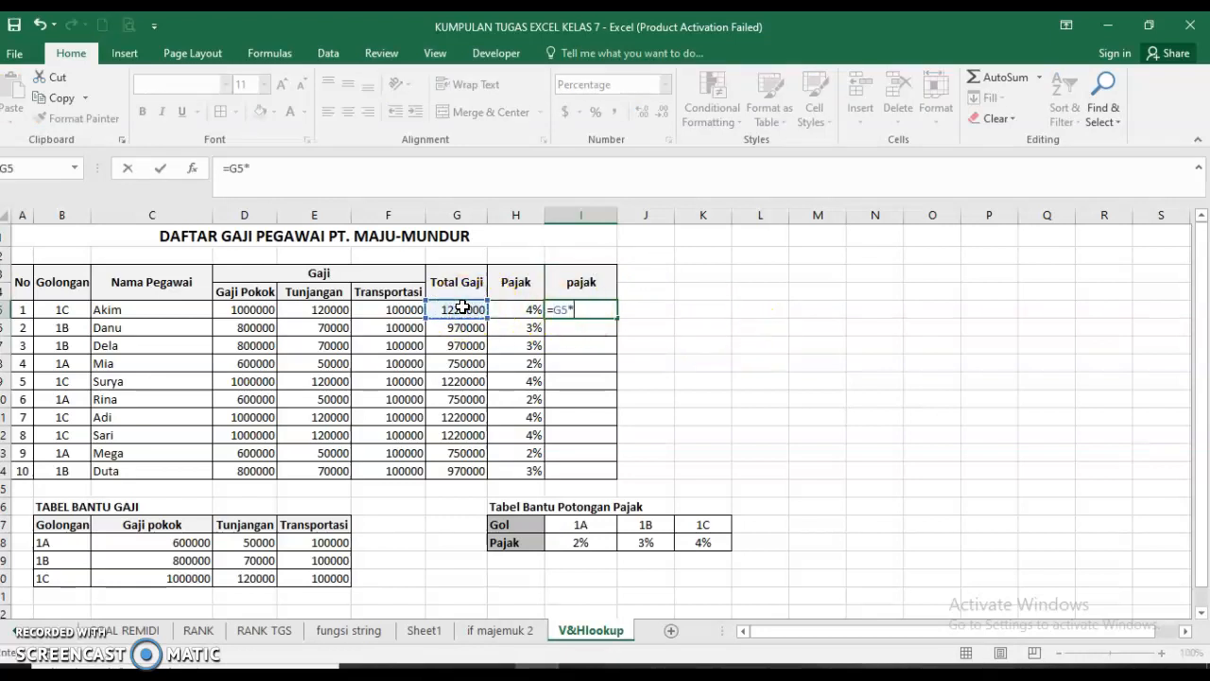
{"action": "type", "text": "*"}
{"action": "left_click", "coordinate": [515, 309]}
{"action": "key", "text": "Return"}
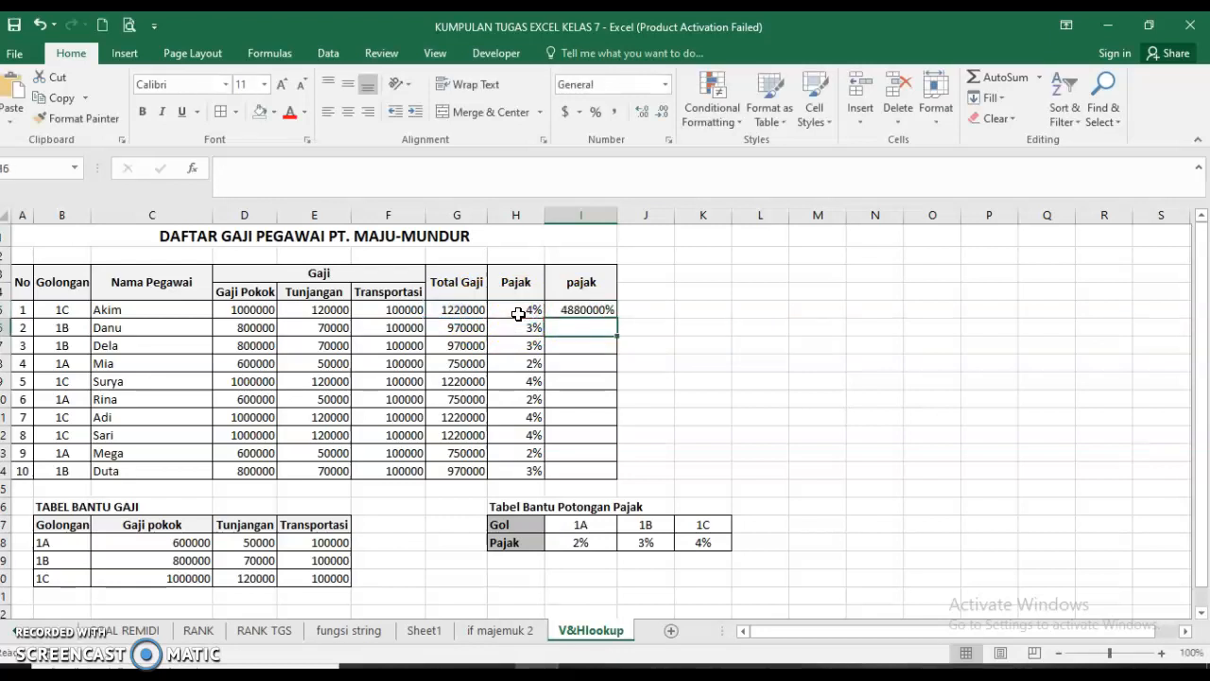
{"action": "left_click", "coordinate": [577, 309]}
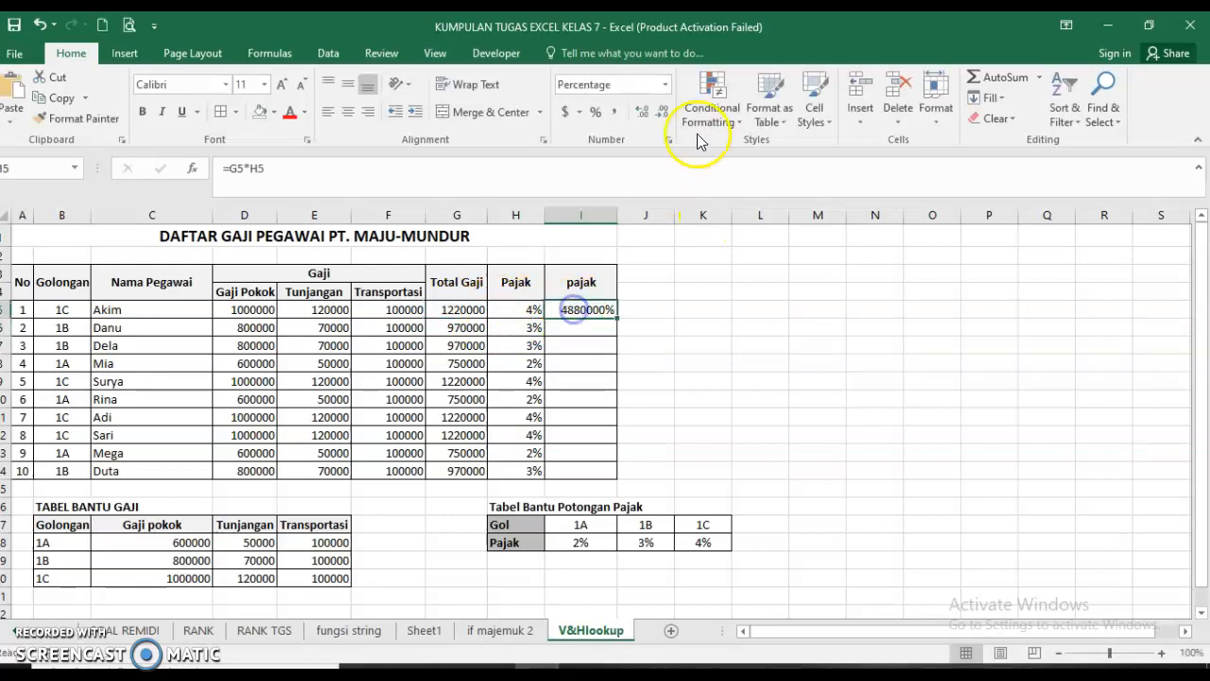
{"action": "left_click", "coordinate": [652, 98]}
{"action": "left_click", "coordinate": [813, 344]}
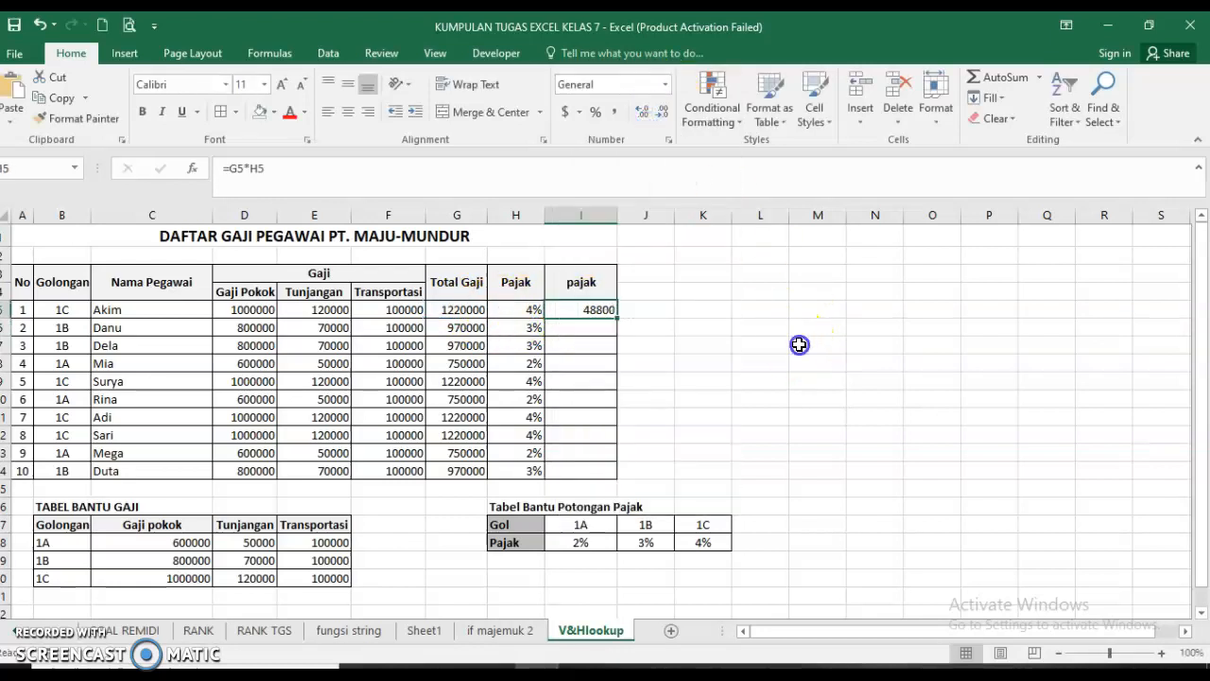
{"action": "left_click", "coordinate": [588, 318]}
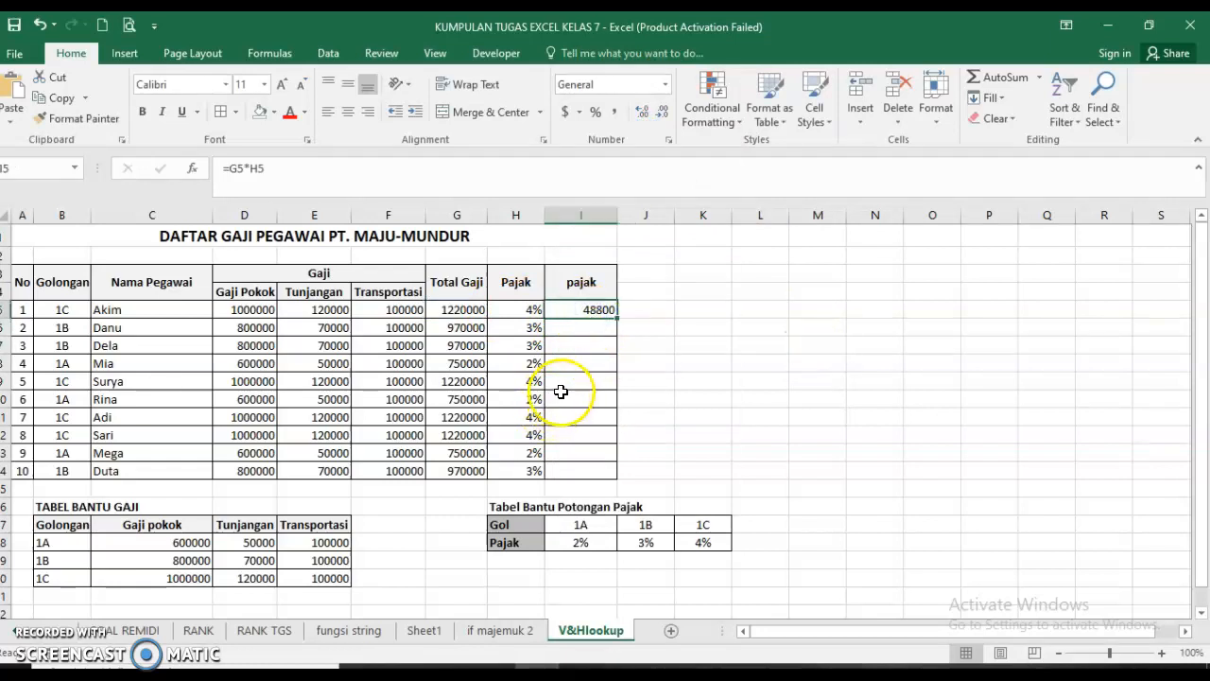
Restore the column header to Gaji bersih and remove the trial tax formula from I5.
{"action": "left_click", "coordinate": [608, 265]}
{"action": "type", "text": "Gaji bersih"}
{"action": "key", "text": "Return"}
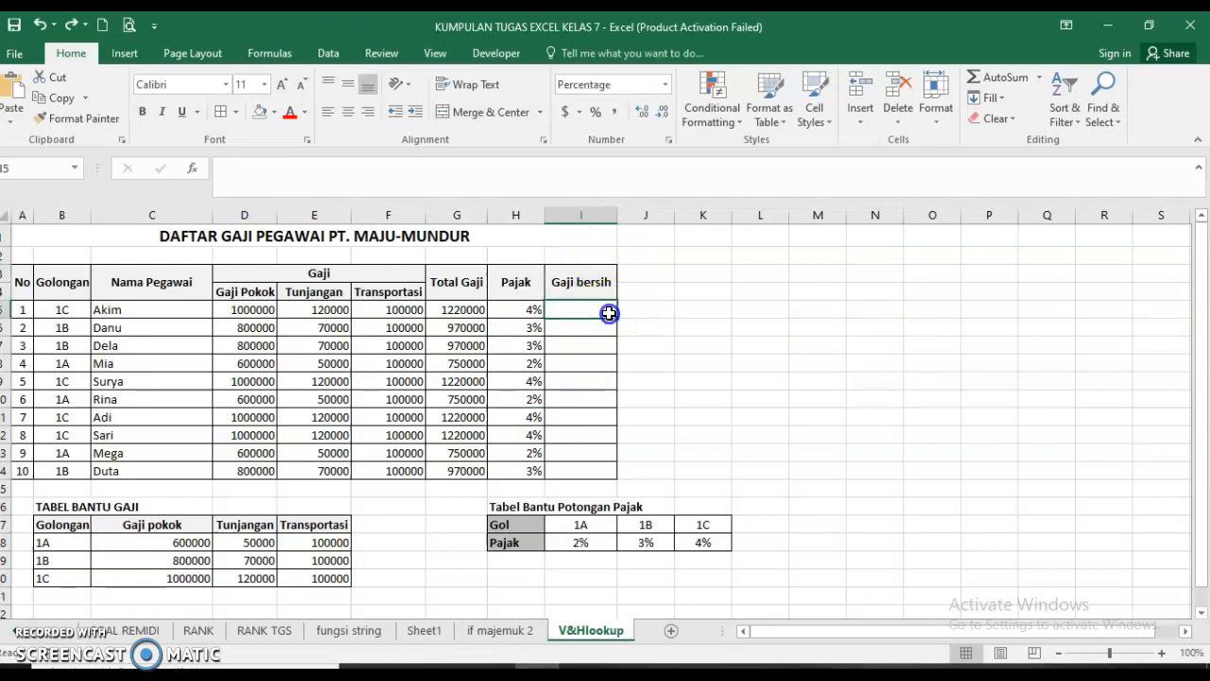
Enter the formula =G5-(G5*H5) in the first employee's Gaji bersih cell I5.
{"action": "type", "text": "="}
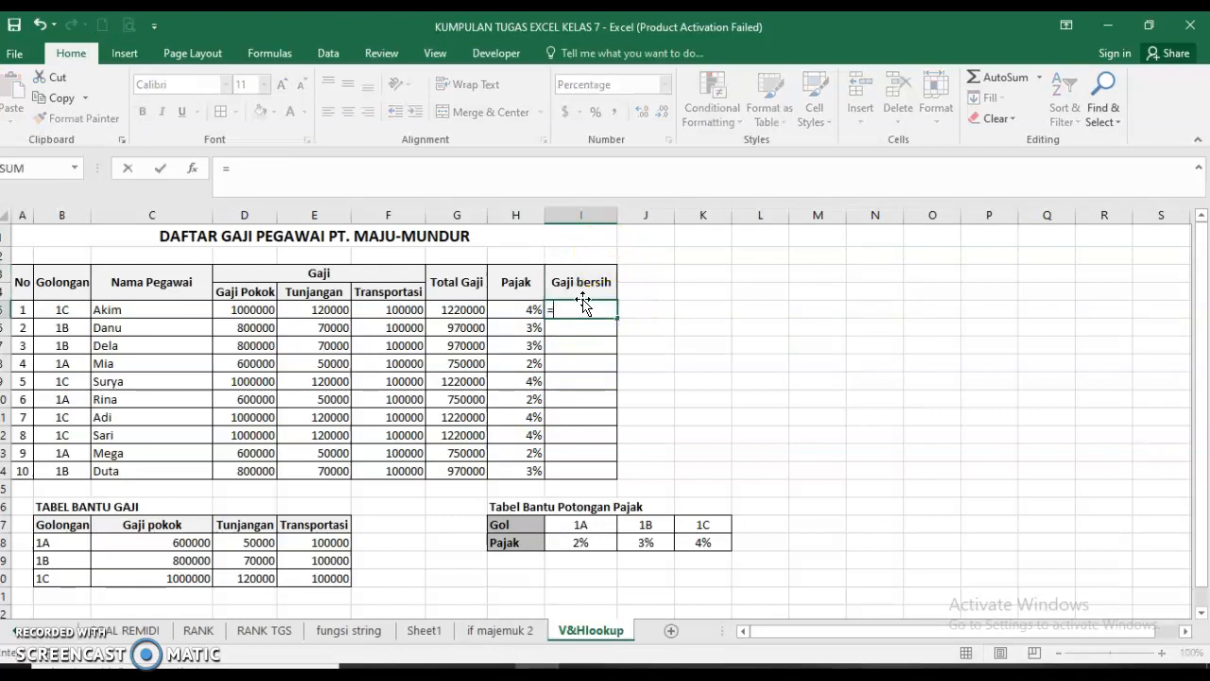
{"action": "left_click", "coordinate": [446, 309]}
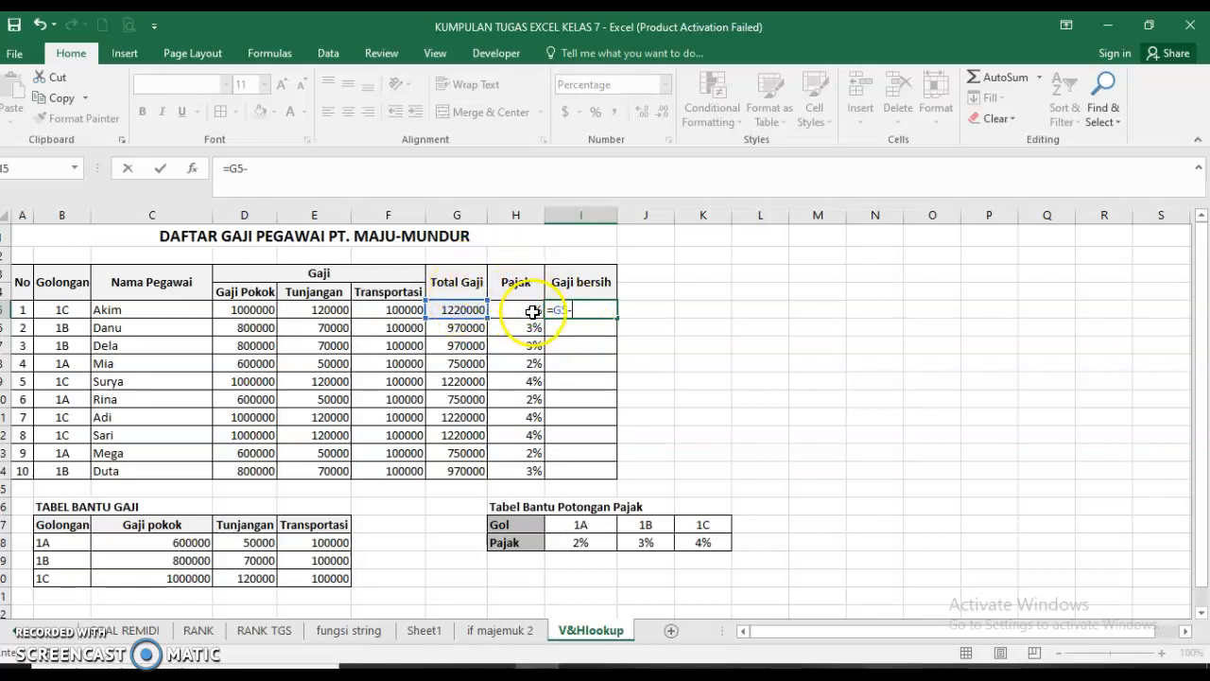
{"action": "left_click", "coordinate": [465, 308]}
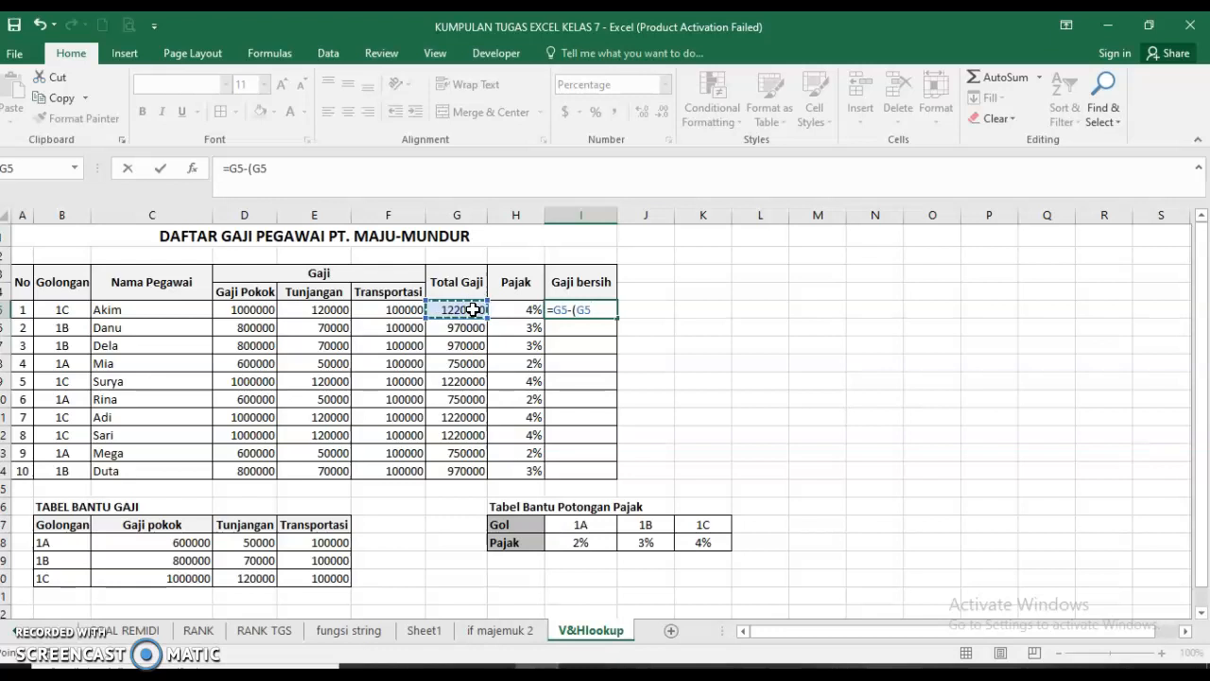
{"action": "left_click", "coordinate": [529, 310]}
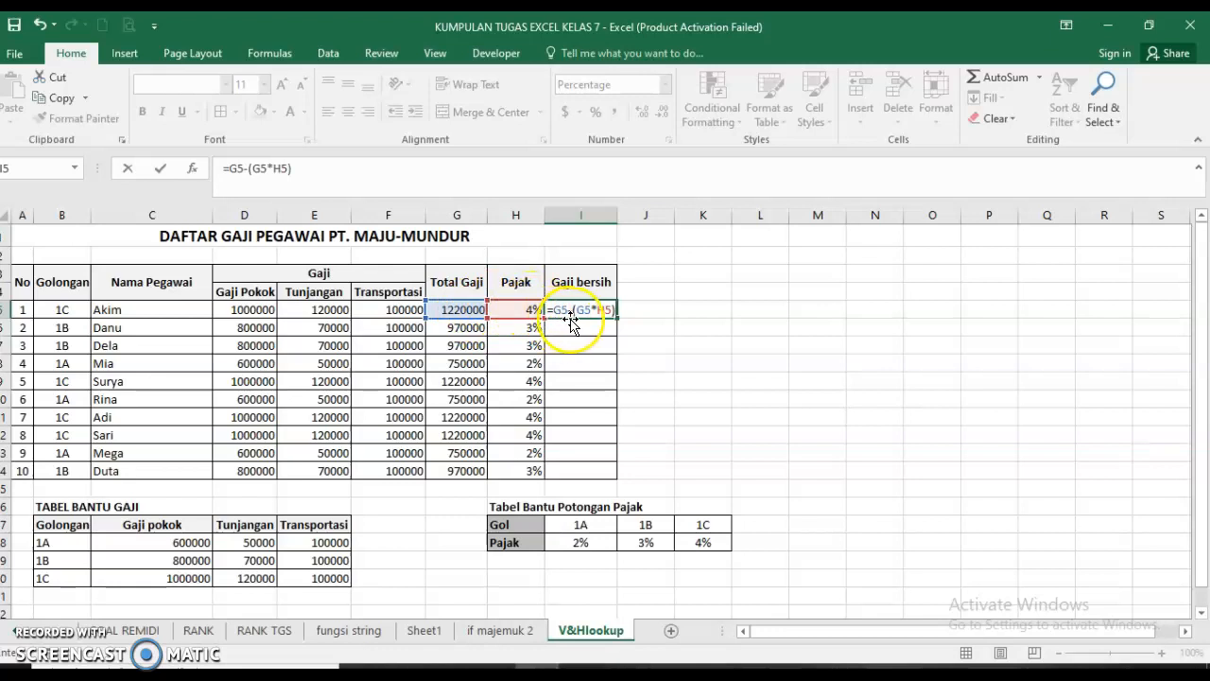
{"action": "key", "text": "Return"}
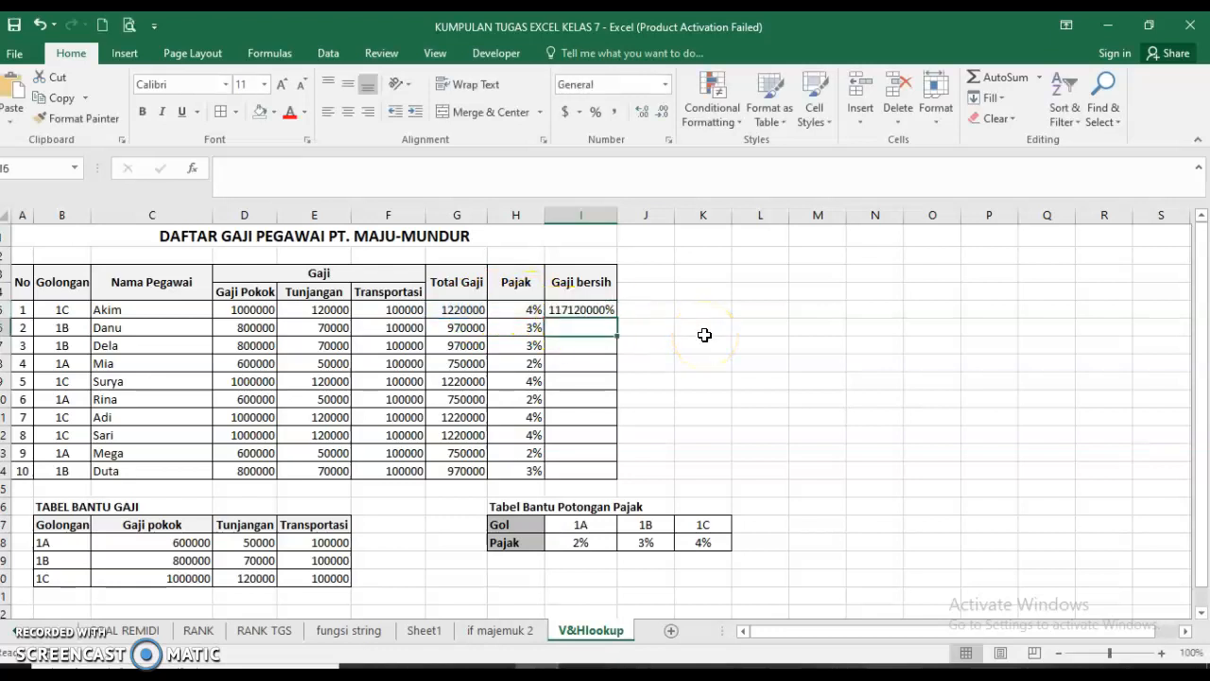
Change the number format of Gaji bersih cell I5 from Percentage to General.
{"action": "left_click", "coordinate": [599, 309]}
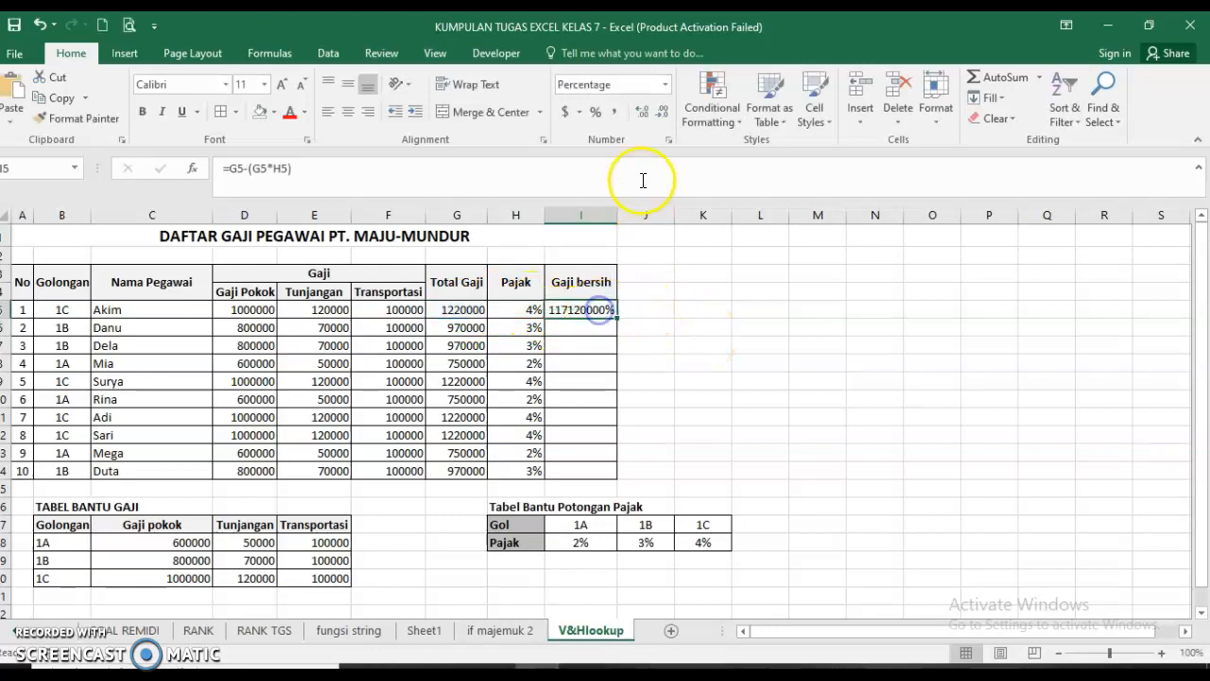
{"action": "left_click", "coordinate": [665, 85]}
{"action": "left_click", "coordinate": [623, 114]}
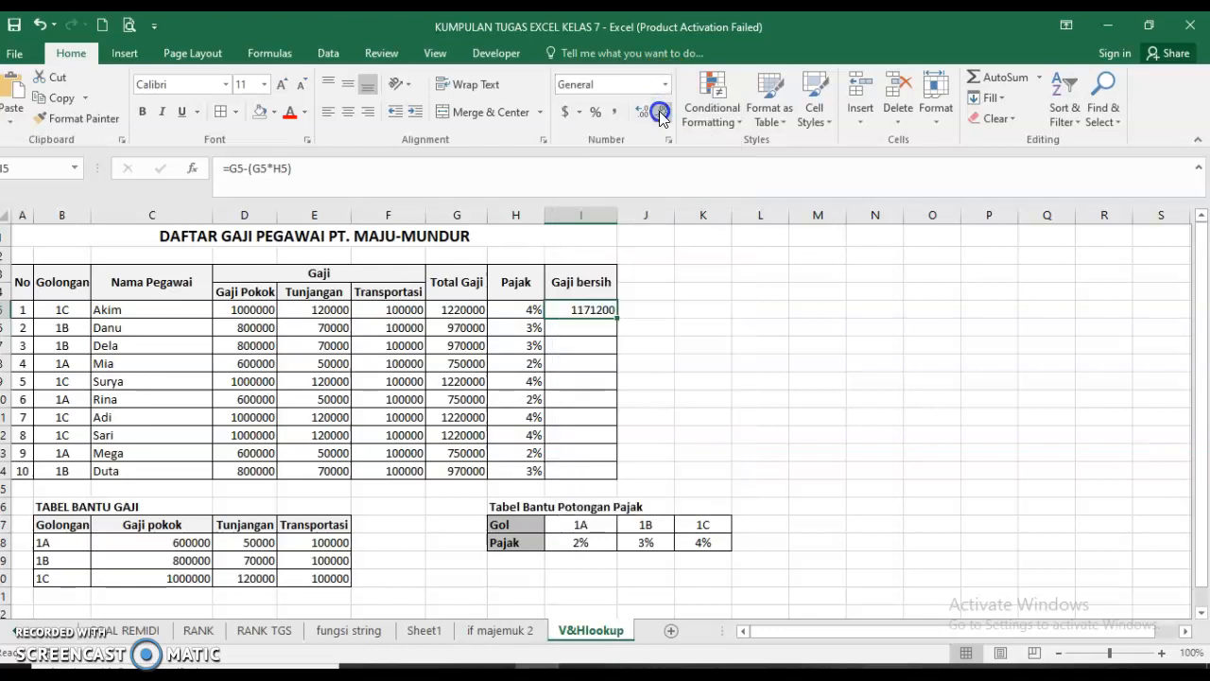
{"action": "left_click", "coordinate": [702, 327]}
Fill the Gaji bersih formula from I5 down to I14 for all employees.
{"action": "left_click", "coordinate": [583, 312]}
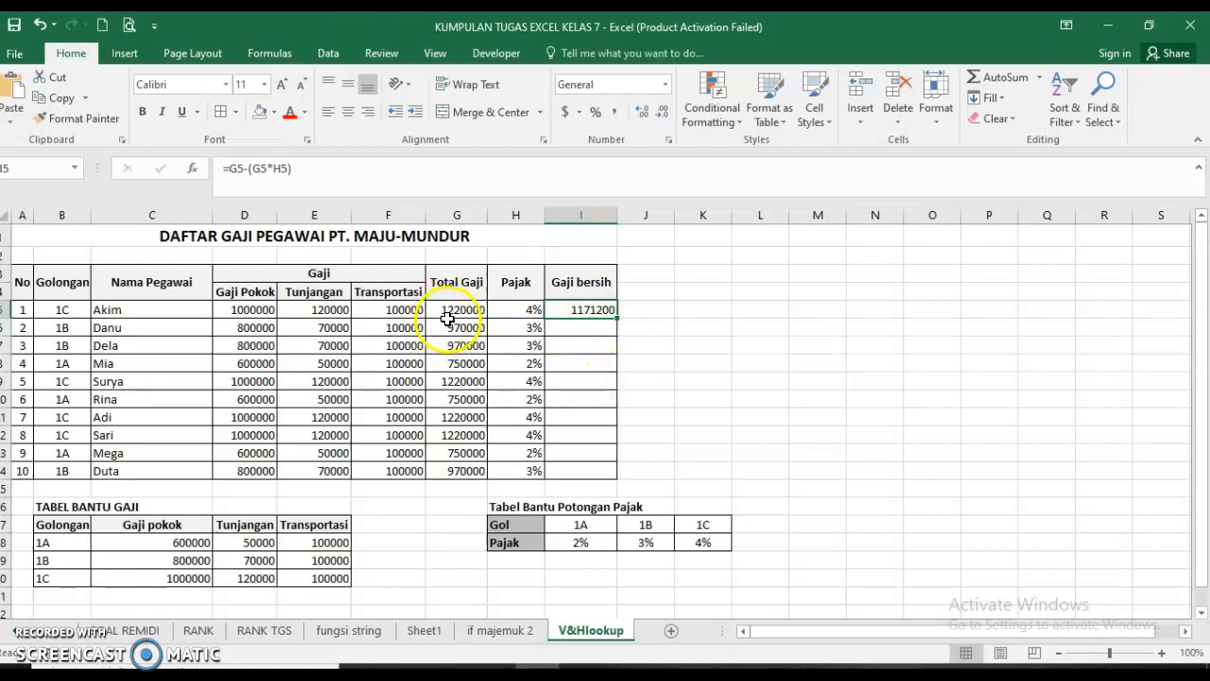
{"action": "double_click", "coordinate": [619, 317]}
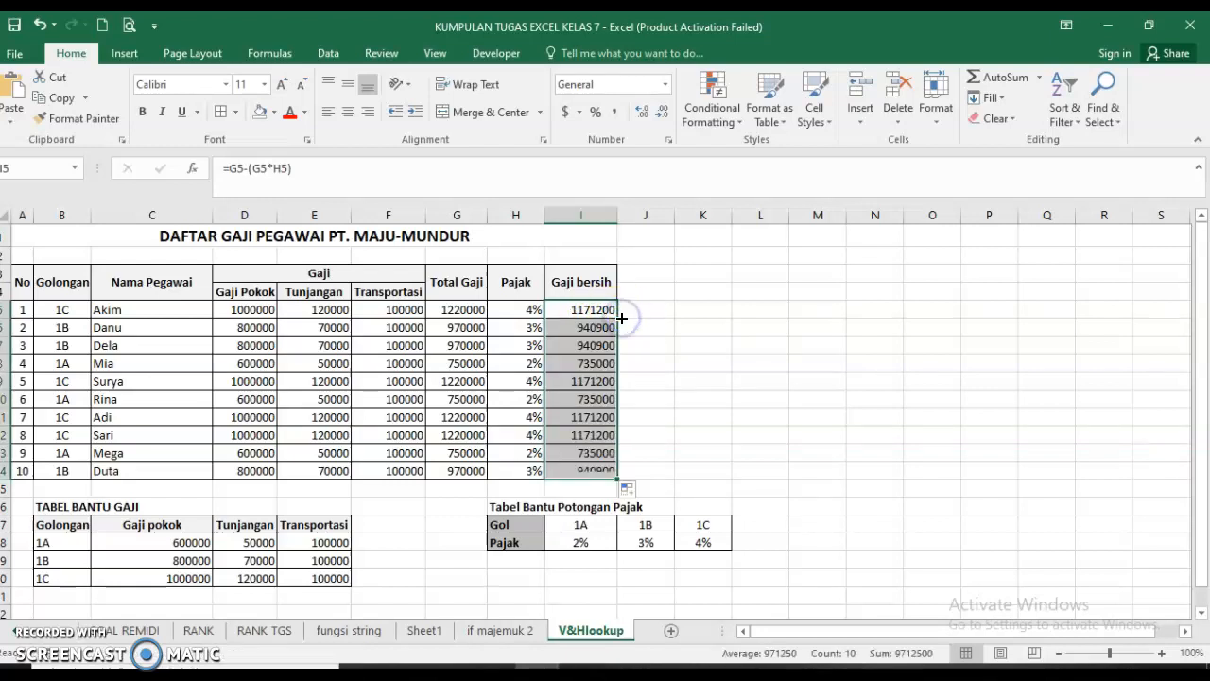
{"action": "left_click", "coordinate": [764, 387]}
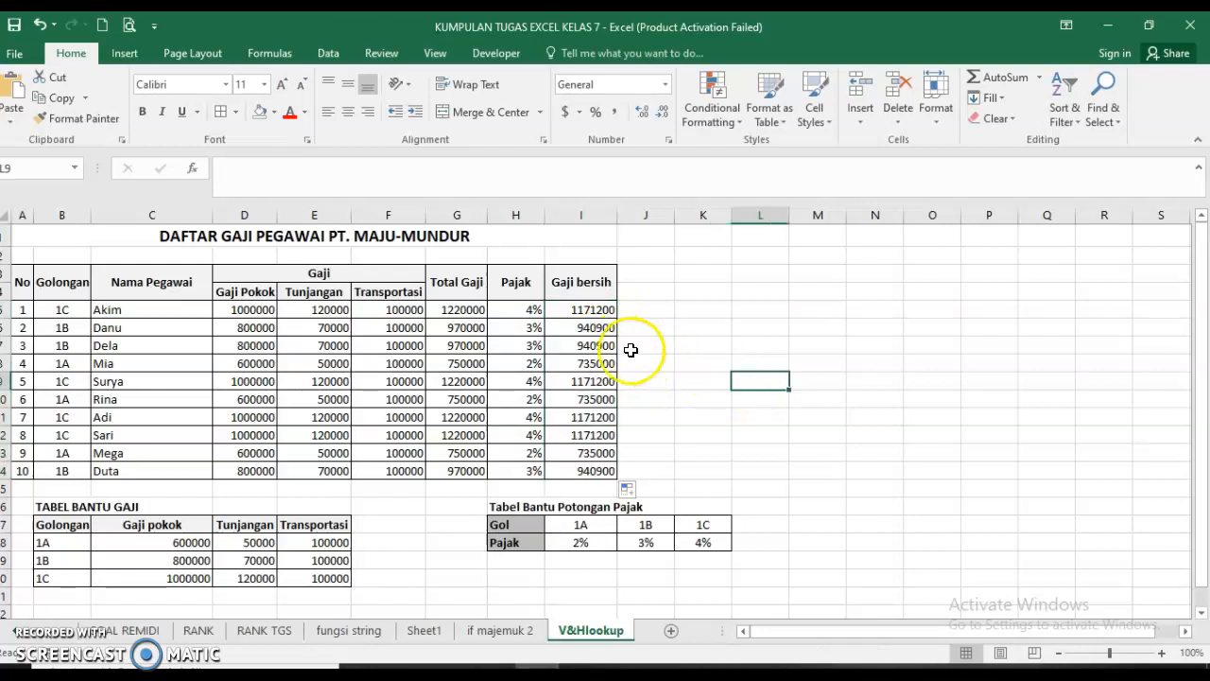
Center the Pajak percentages in H5:H14 horizontally.
{"action": "left_click_drag", "start_coordinate": [531, 312], "coordinate": [515, 471]}
{"action": "left_click", "coordinate": [348, 112]}
{"action": "left_click", "coordinate": [718, 397]}
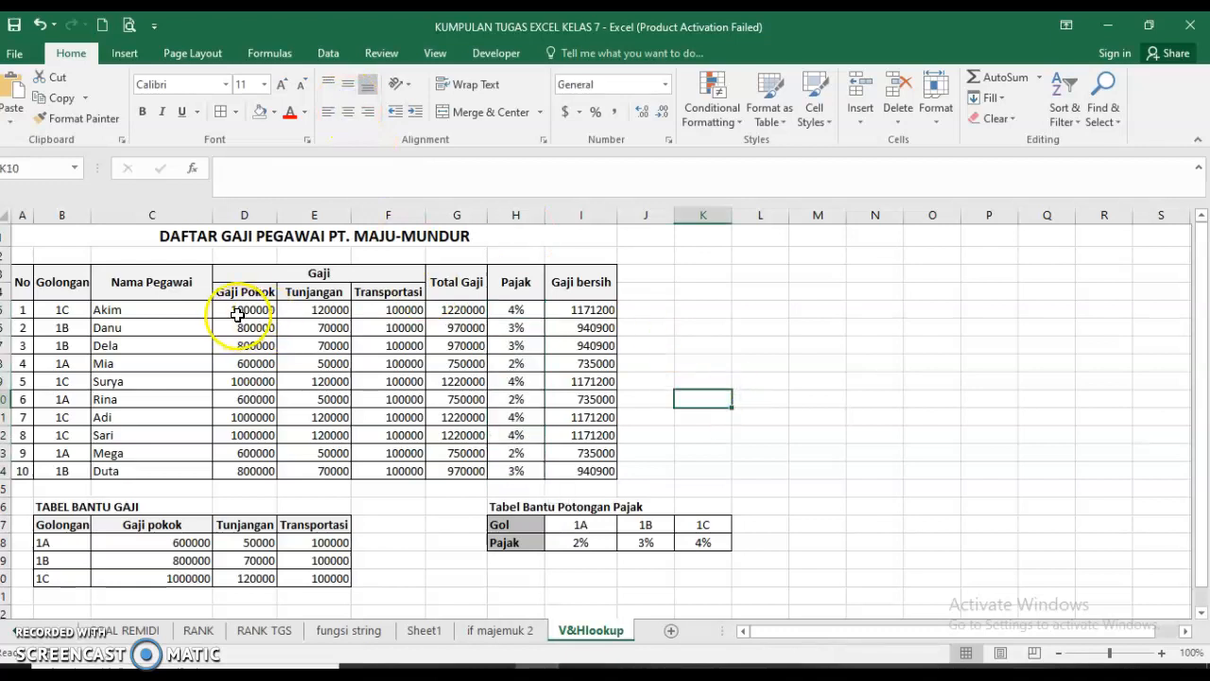
Format the amounts in D5:G14 as Accounting with 0 decimal places and the Rp Indonesian currency symbol.
{"action": "left_click_drag", "start_coordinate": [238, 311], "coordinate": [443, 476]}
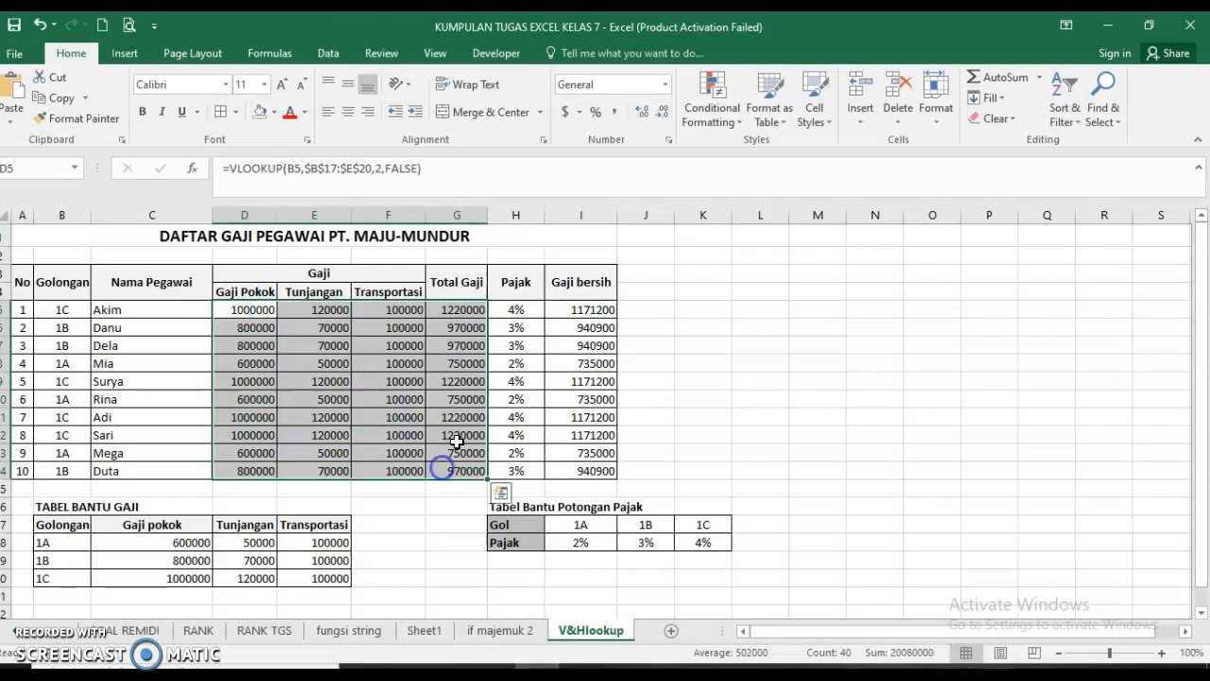
{"action": "left_click", "coordinate": [578, 111]}
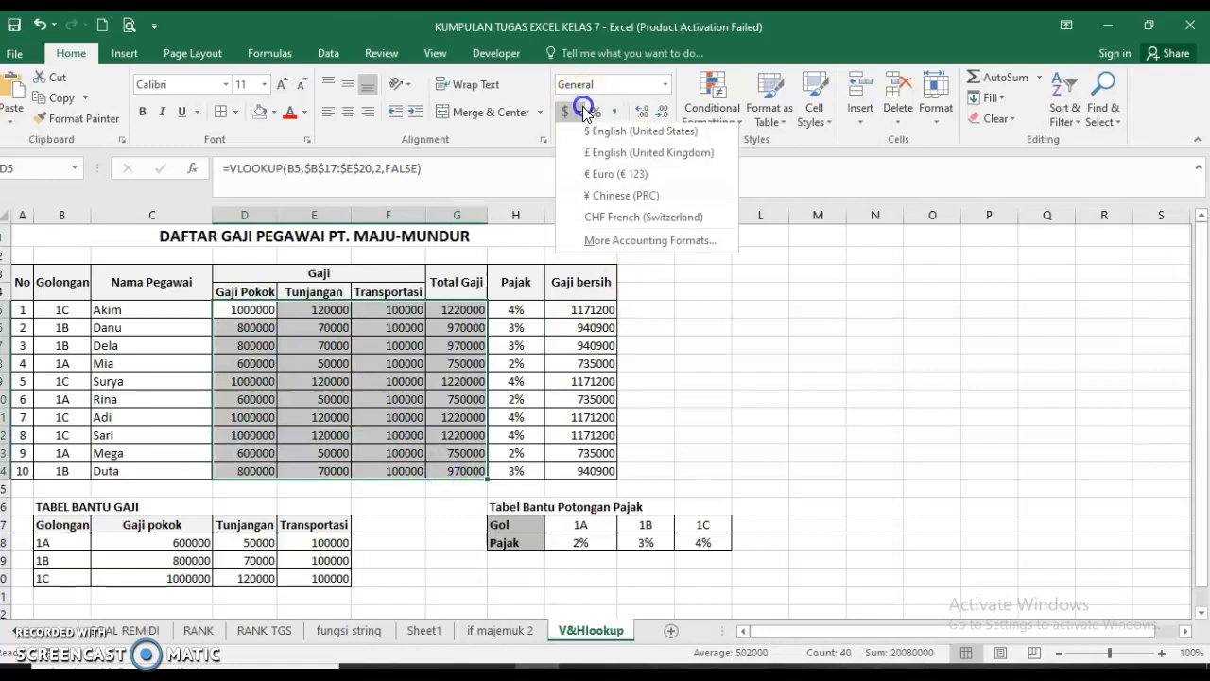
{"action": "left_click", "coordinate": [632, 246]}
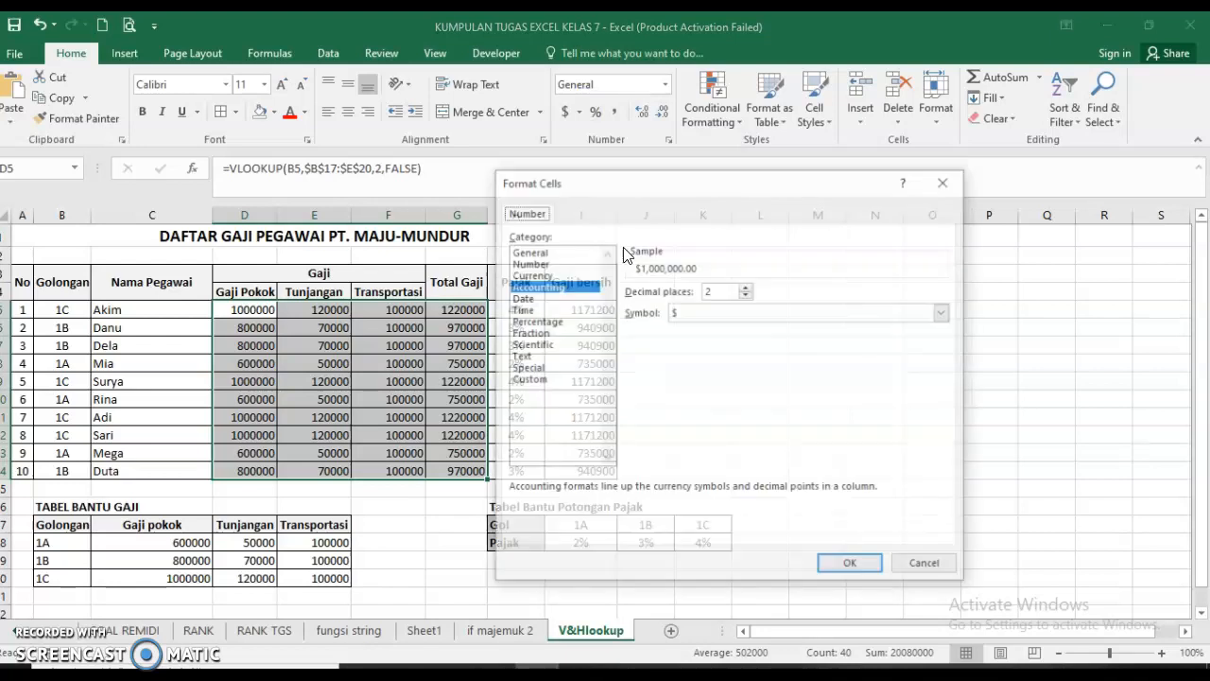
{"action": "left_click", "coordinate": [746, 295]}
{"action": "left_click", "coordinate": [746, 295]}
{"action": "left_click", "coordinate": [944, 312]}
{"action": "scroll", "coordinate": [896, 355], "scroll_direction": "down", "scroll_amount": 15}
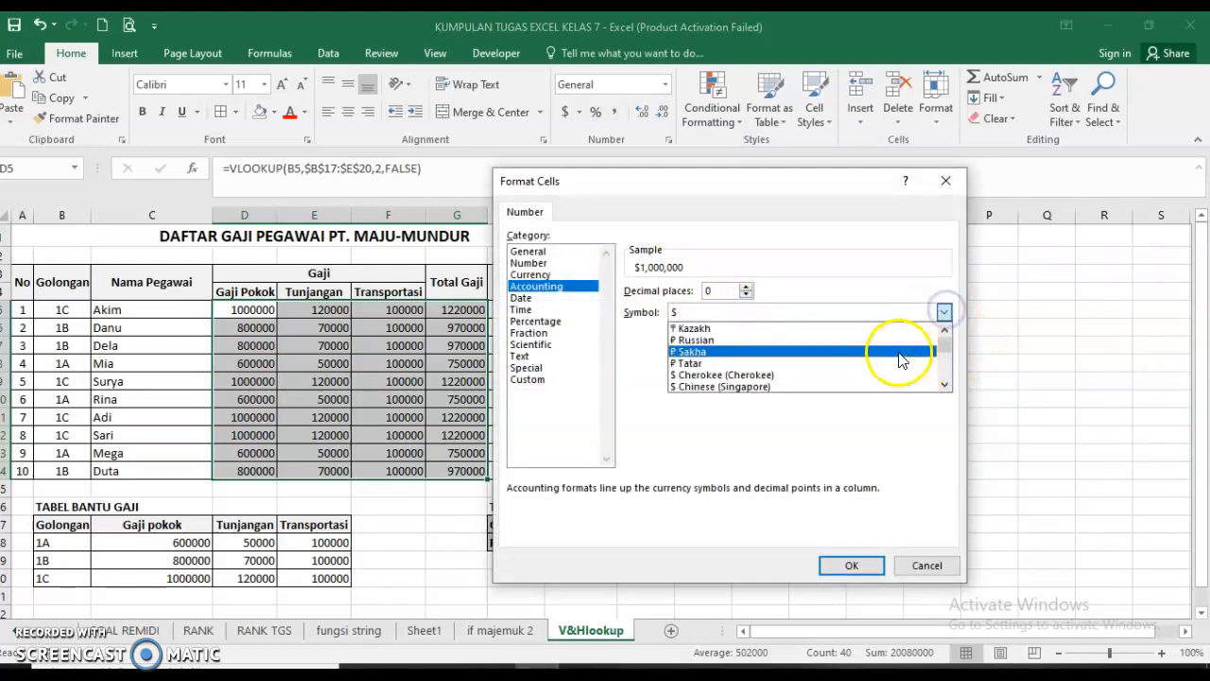
{"action": "scroll", "coordinate": [893, 355], "scroll_direction": "down", "scroll_amount": 15}
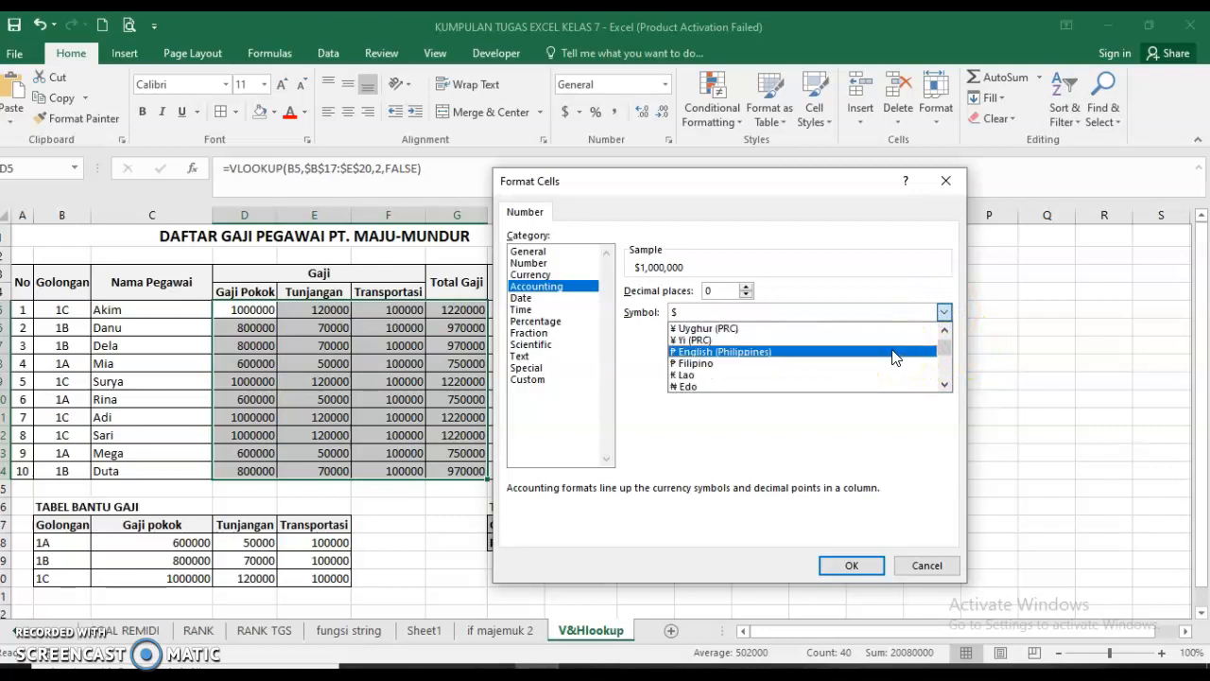
{"action": "scroll", "coordinate": [893, 350], "scroll_direction": "down", "scroll_amount": 15}
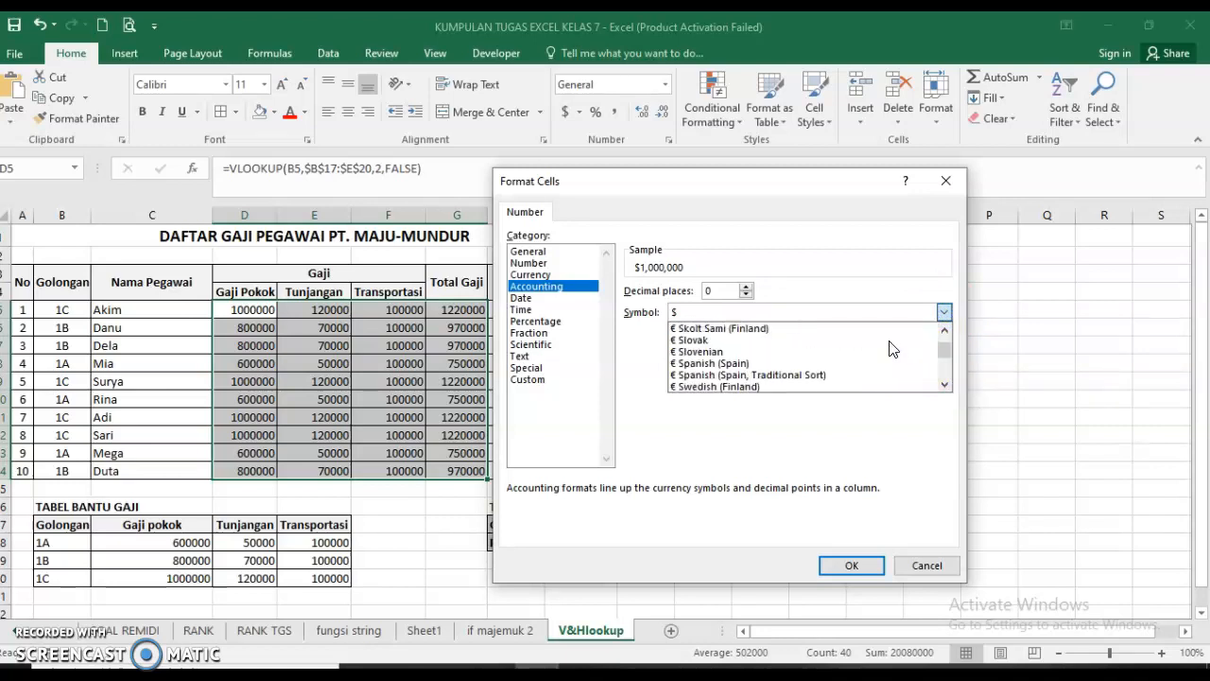
{"action": "scroll", "coordinate": [893, 342], "scroll_direction": "down", "scroll_amount": 5}
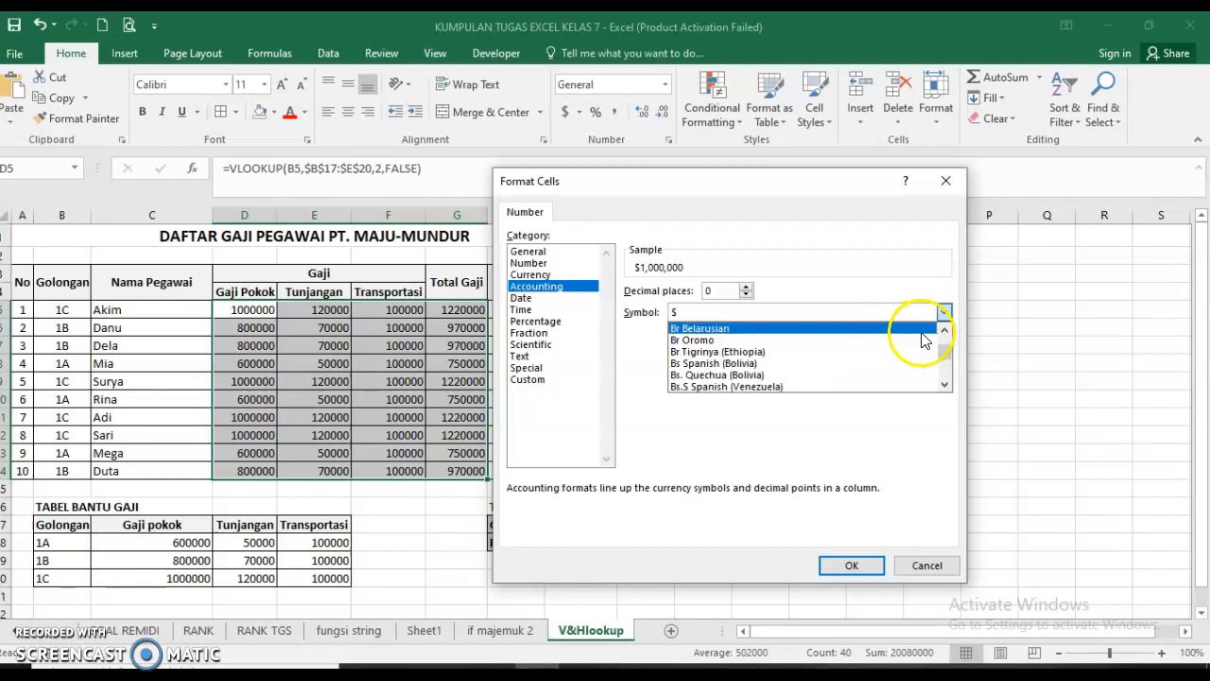
{"action": "left_click_drag", "start_coordinate": [945, 348], "coordinate": [945, 351]}
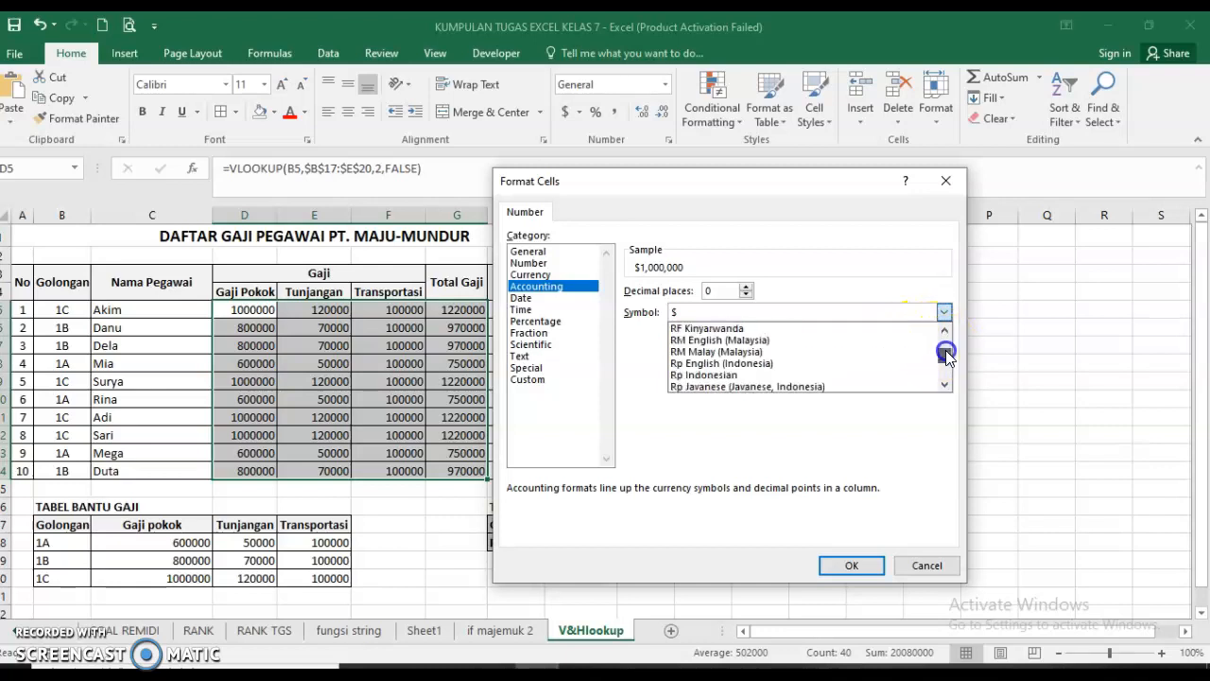
{"action": "left_click", "coordinate": [799, 376]}
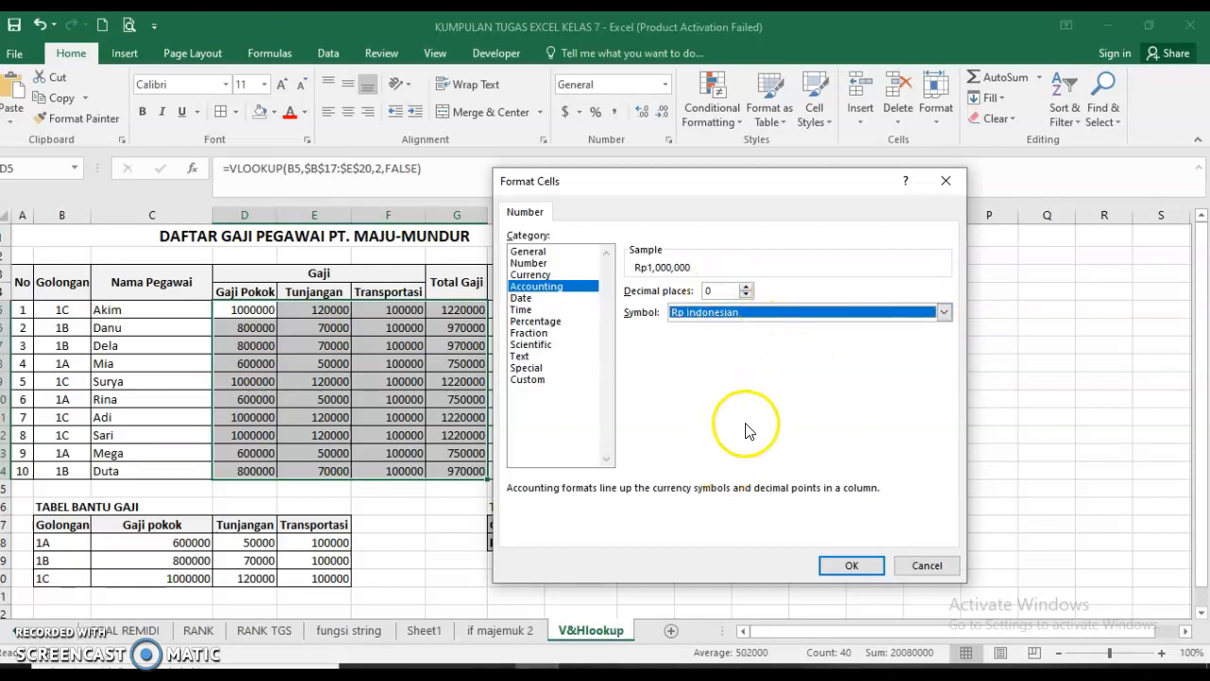
{"action": "left_click", "coordinate": [850, 565]}
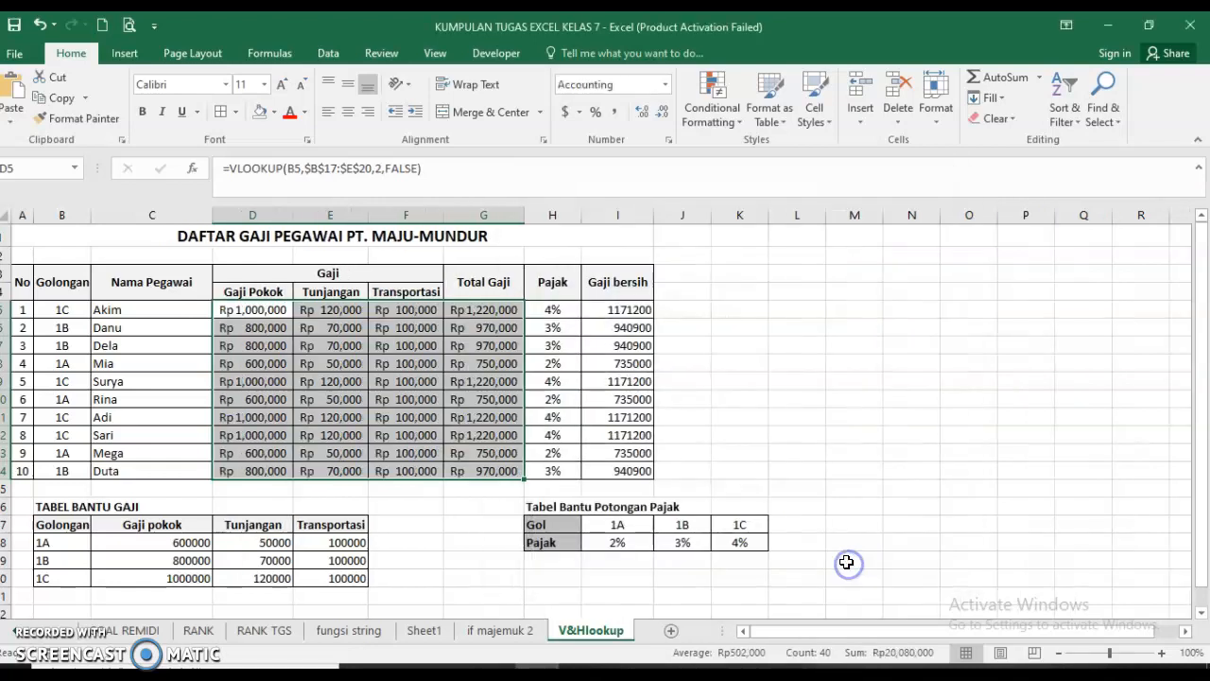
Copy the rupiah format from D5 to the Gaji bersih cells I5:I14 and autofit the width of column I.
{"action": "left_click", "coordinate": [270, 313]}
{"action": "left_click", "coordinate": [81, 118]}
{"action": "left_click_drag", "start_coordinate": [630, 313], "coordinate": [629, 469]}
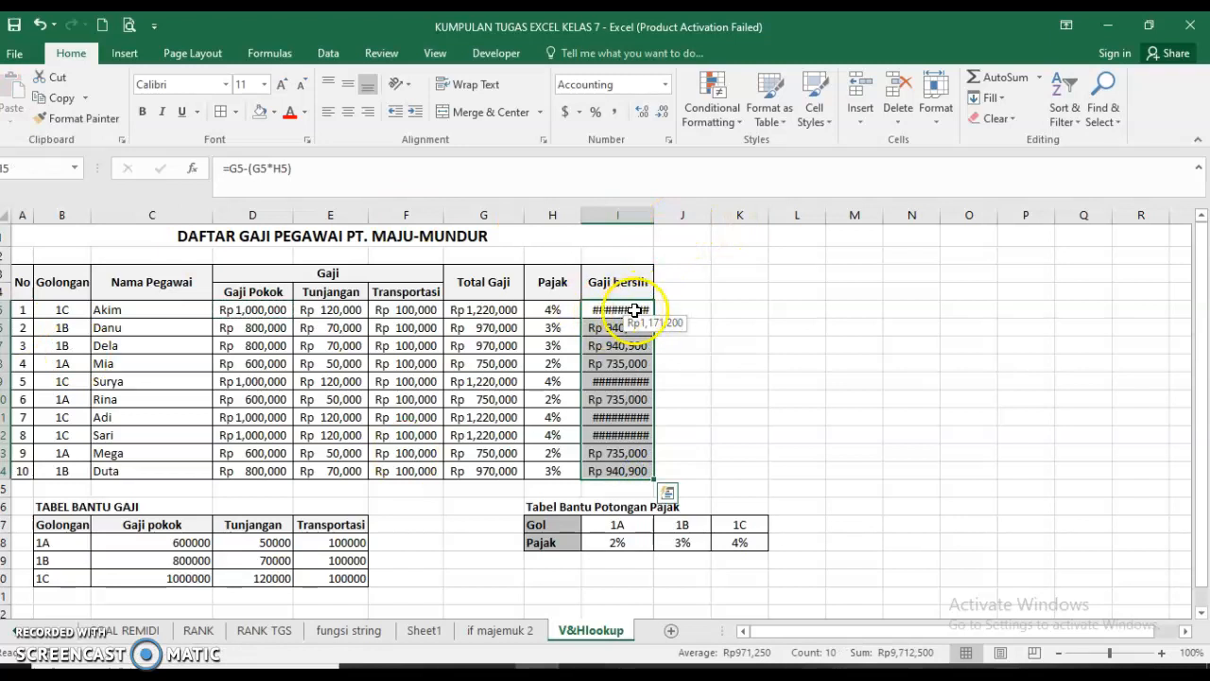
{"action": "double_click", "coordinate": [653, 212]}
{"action": "left_click", "coordinate": [817, 341]}
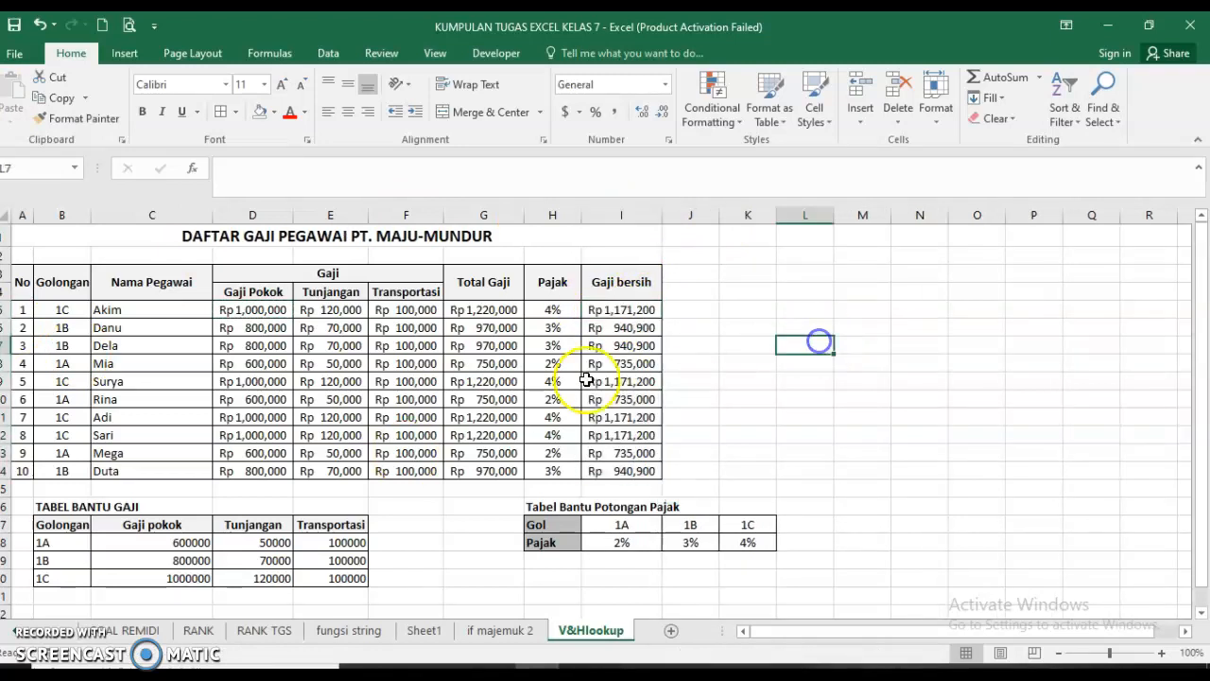
Copy the rupiah format from D5 to the amounts in C18:E20 of the TABEL BANTU GAJI.
{"action": "left_click", "coordinate": [262, 312]}
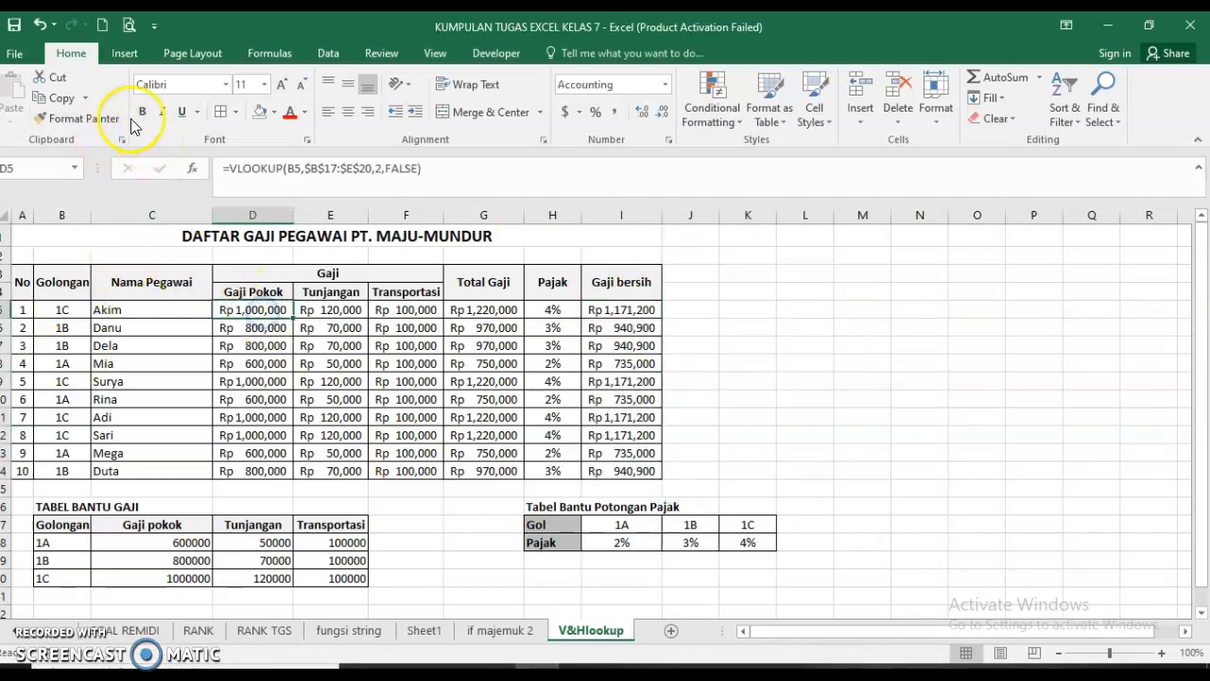
{"action": "left_click", "coordinate": [83, 118]}
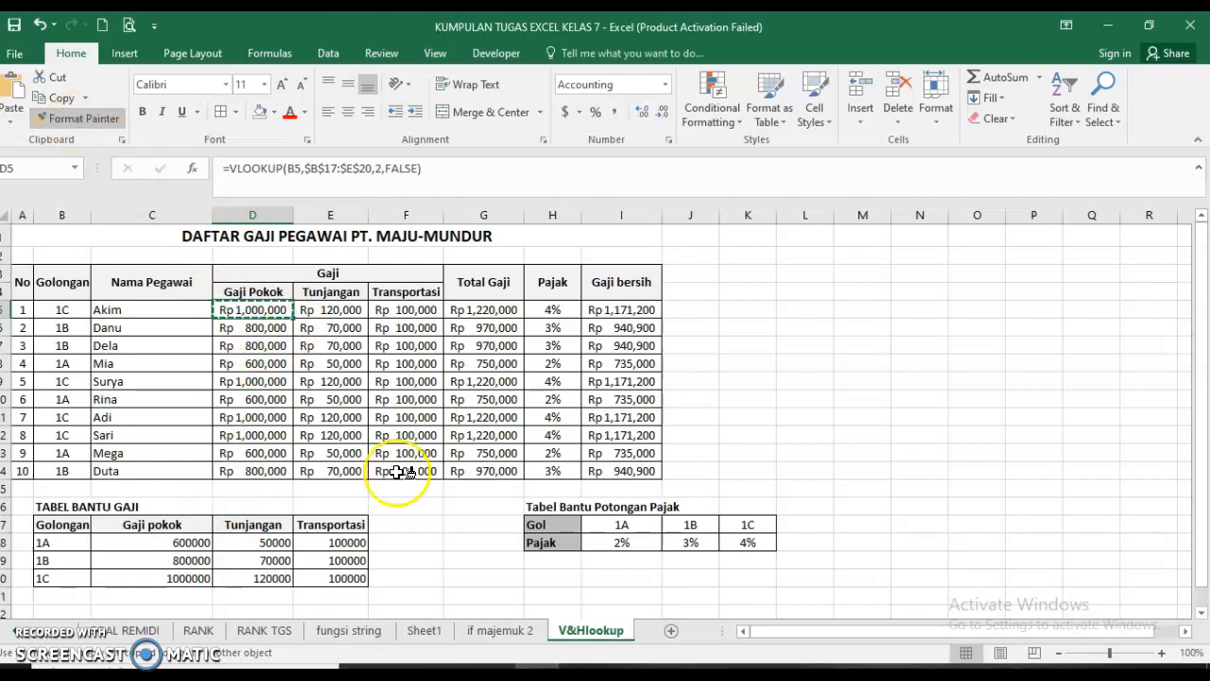
{"action": "mouse_move", "coordinate": [138, 540]}
{"action": "left_mouse_down"}
{"action": "mouse_move", "coordinate": [189, 562]}
{"action": "mouse_move", "coordinate": [330, 576]}
{"action": "left_mouse_up"}
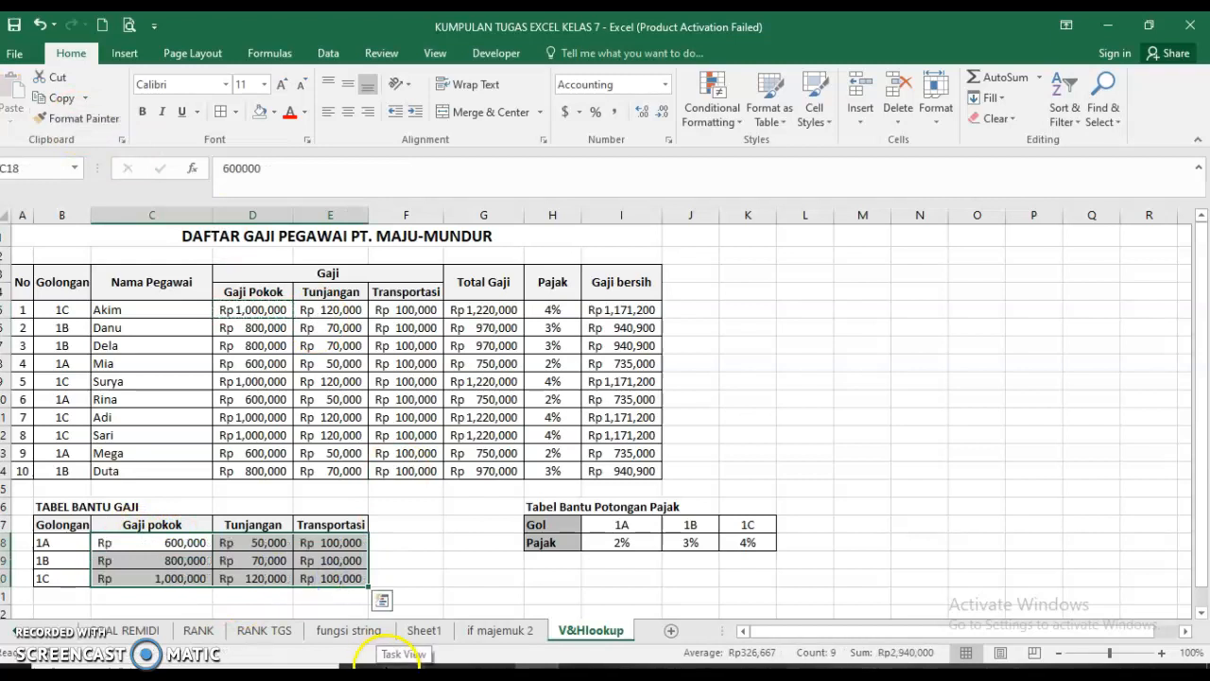
{"action": "left_click", "coordinate": [905, 473]}
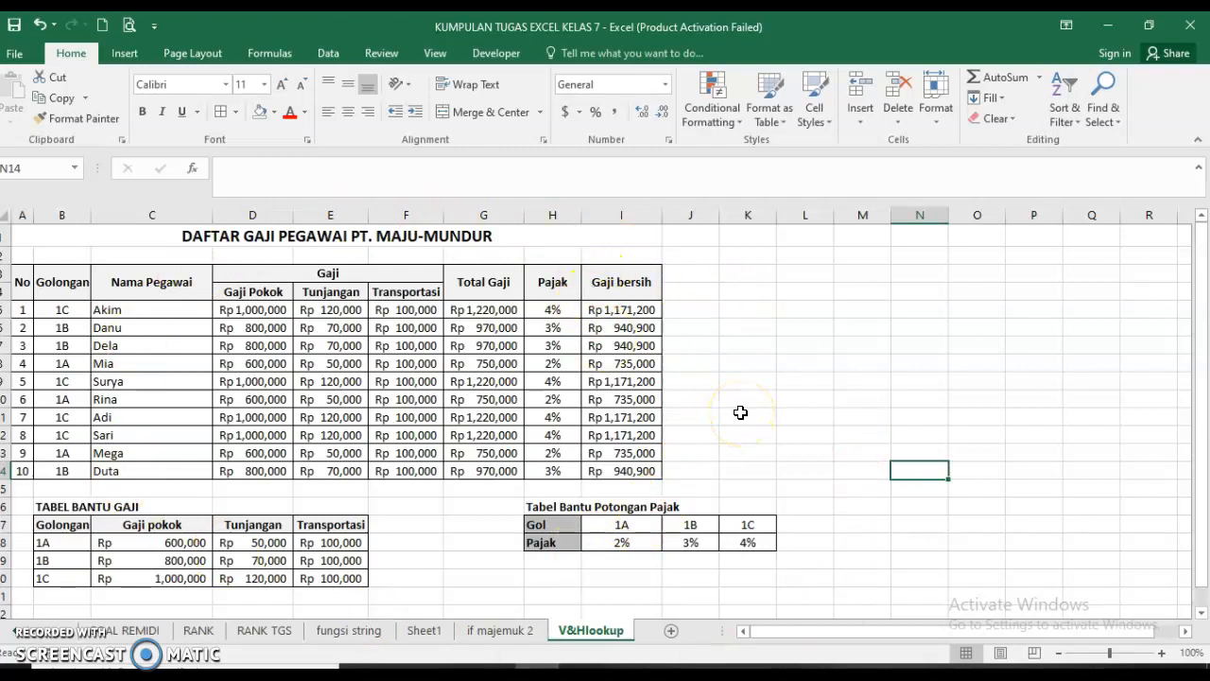
Try replacing the first employee's Gaji Pokok formula in D5 with the fixed value 1000000, and undo the replacement.
{"action": "left_click", "coordinate": [114, 237]}
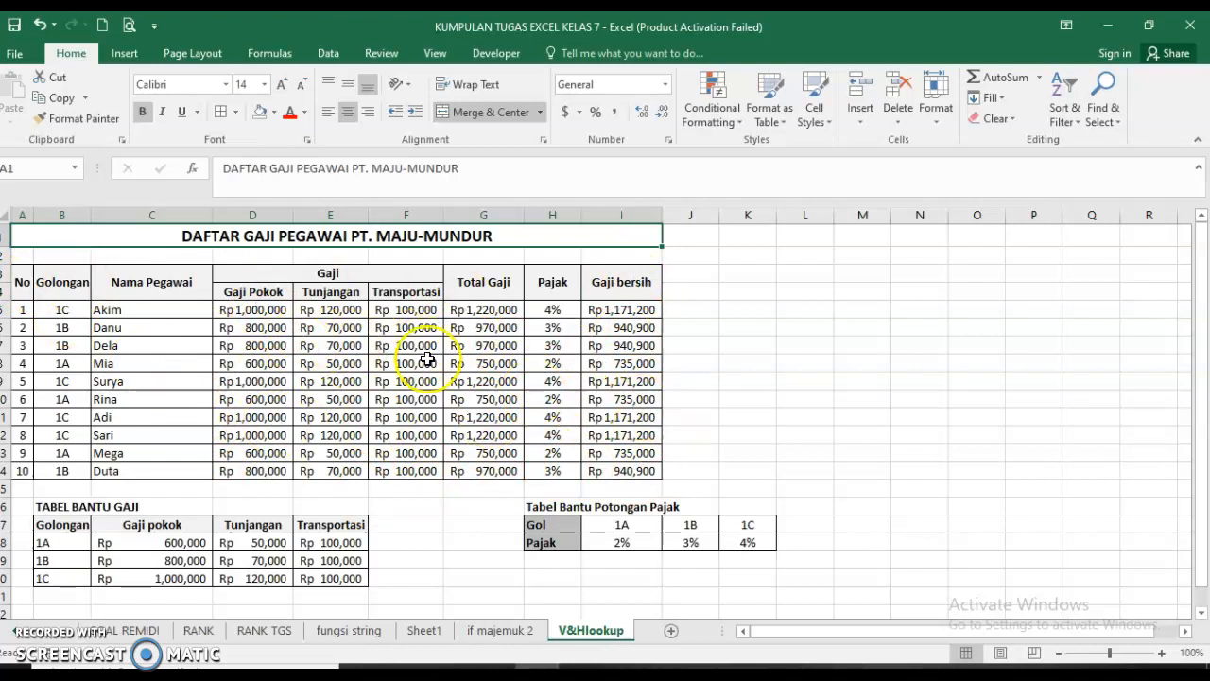
{"action": "left_click", "coordinate": [254, 311]}
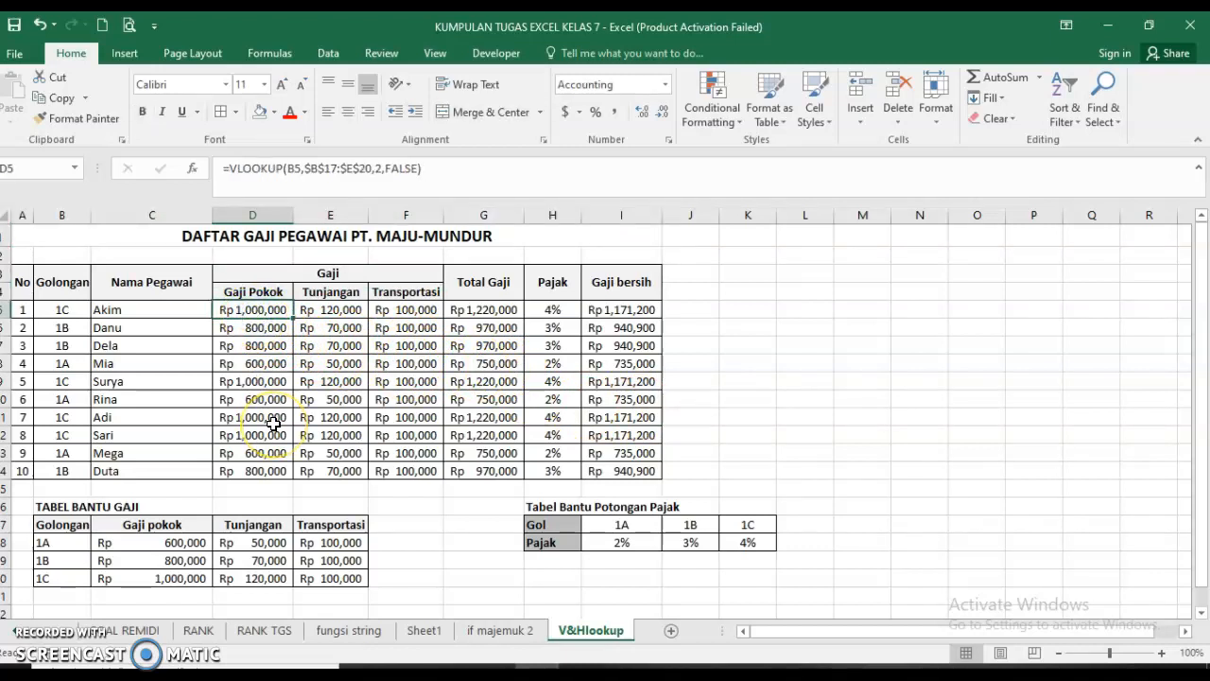
{"action": "type", "text": "100"}
{"action": "key", "text": "Return"}
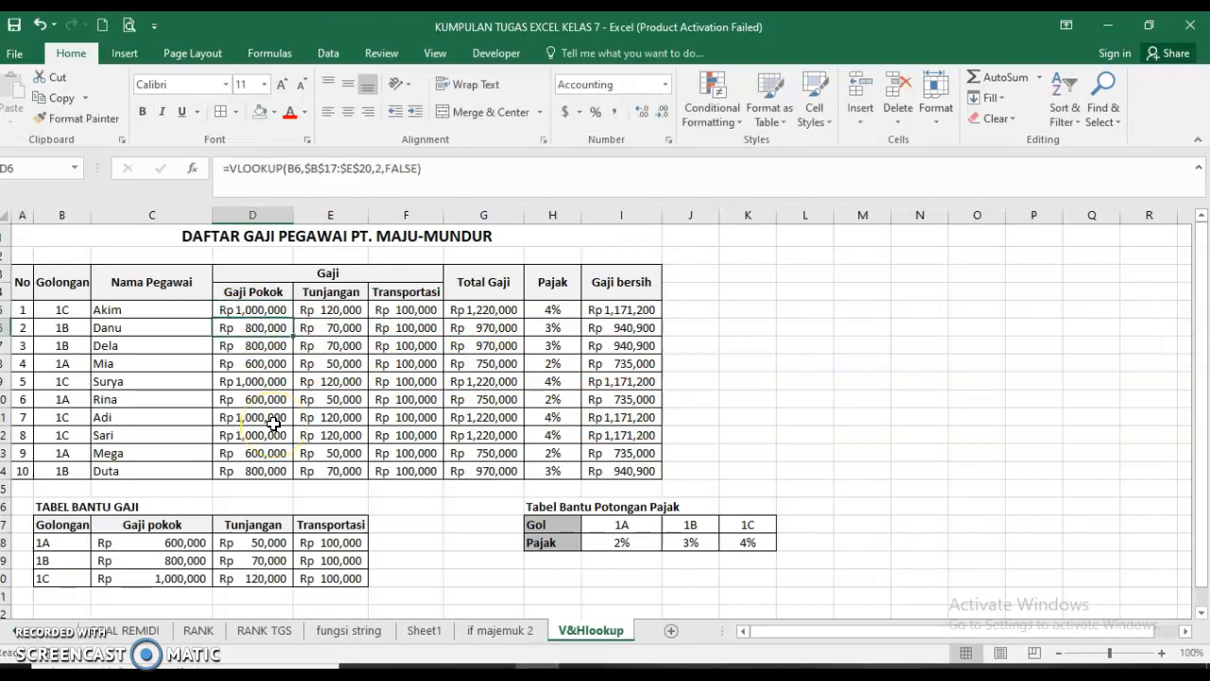
{"action": "left_click", "coordinate": [253, 309]}
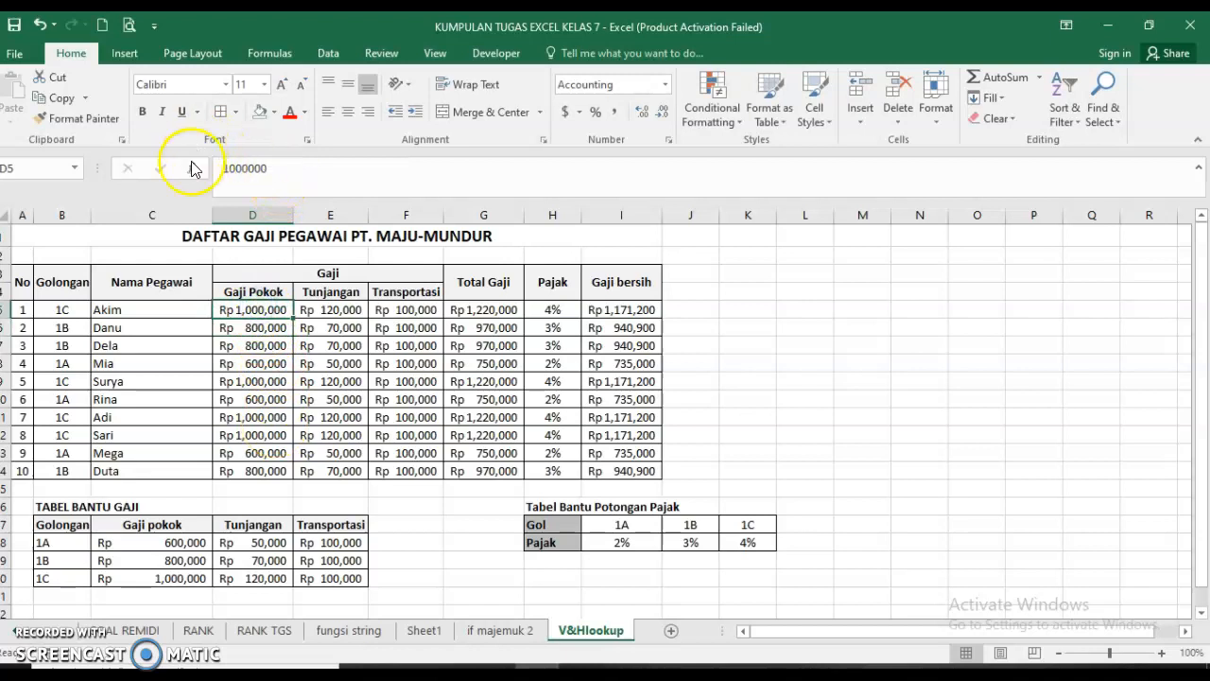
{"action": "left_click", "coordinate": [327, 309]}
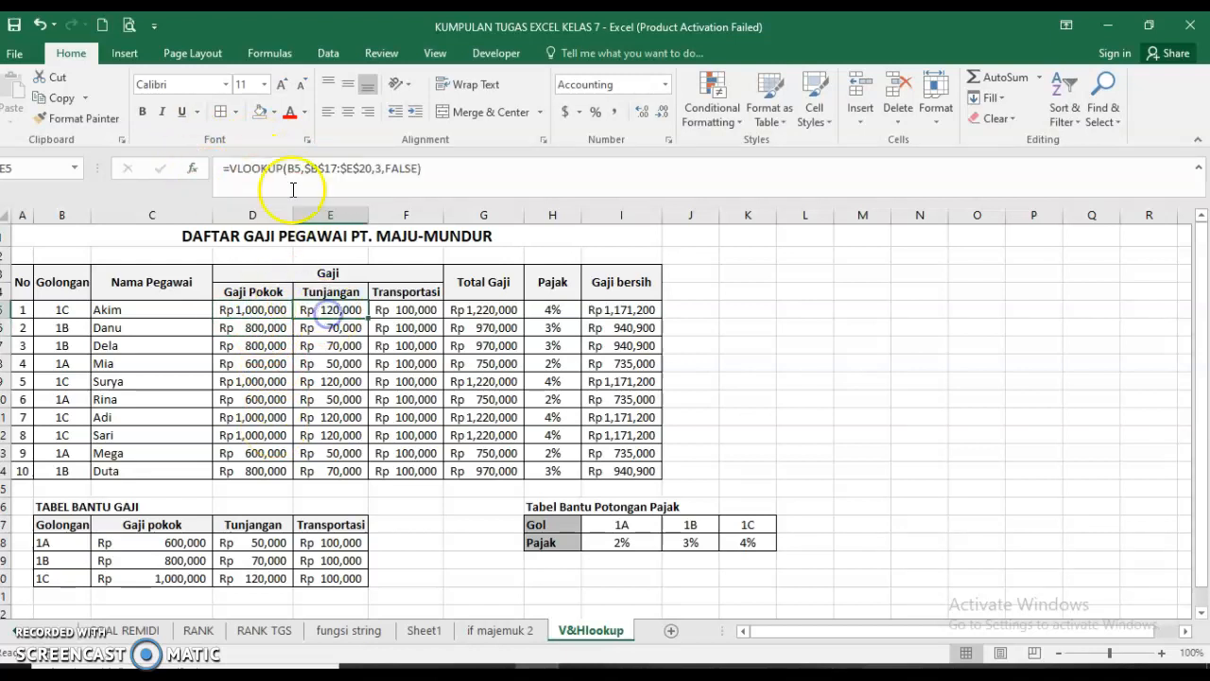
{"action": "key", "text": "Left"}
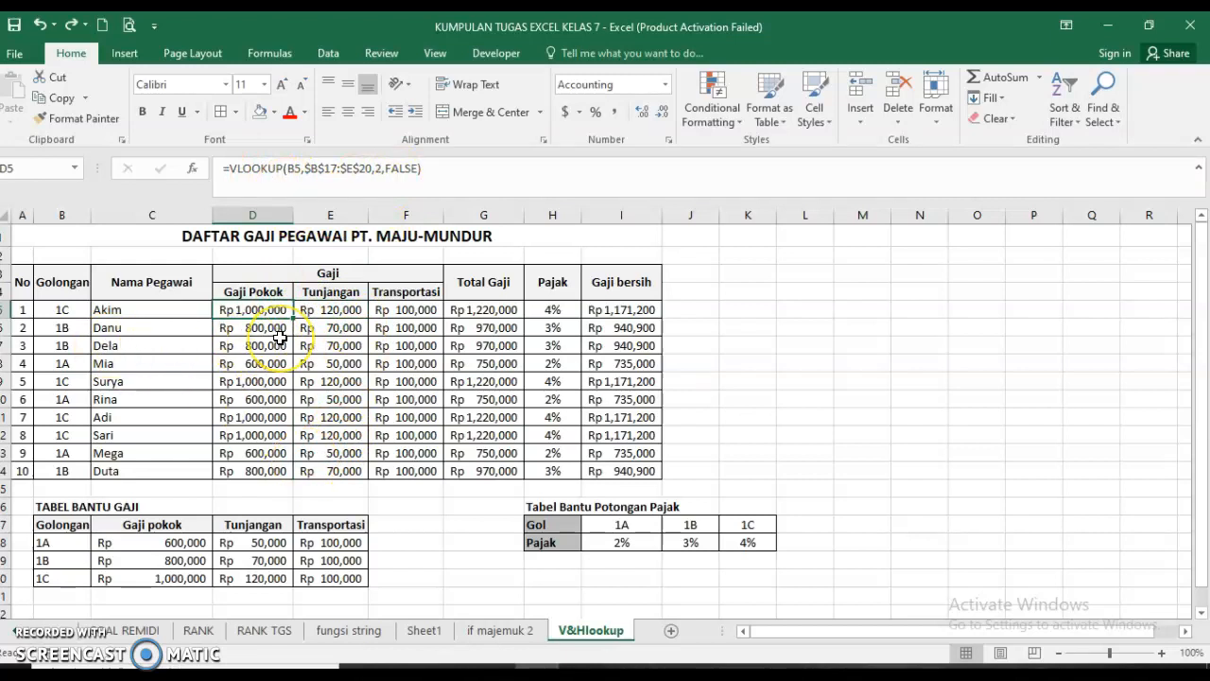
{"action": "left_click", "coordinate": [276, 307]}
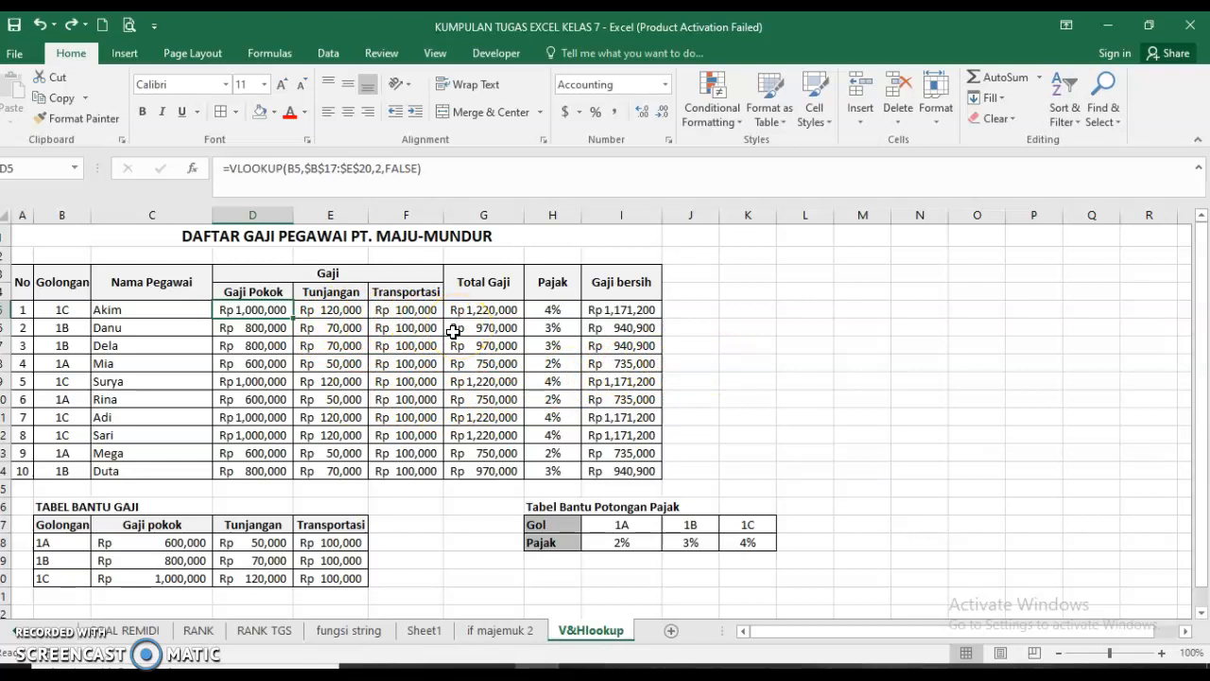
{"action": "left_click", "coordinate": [713, 288]}
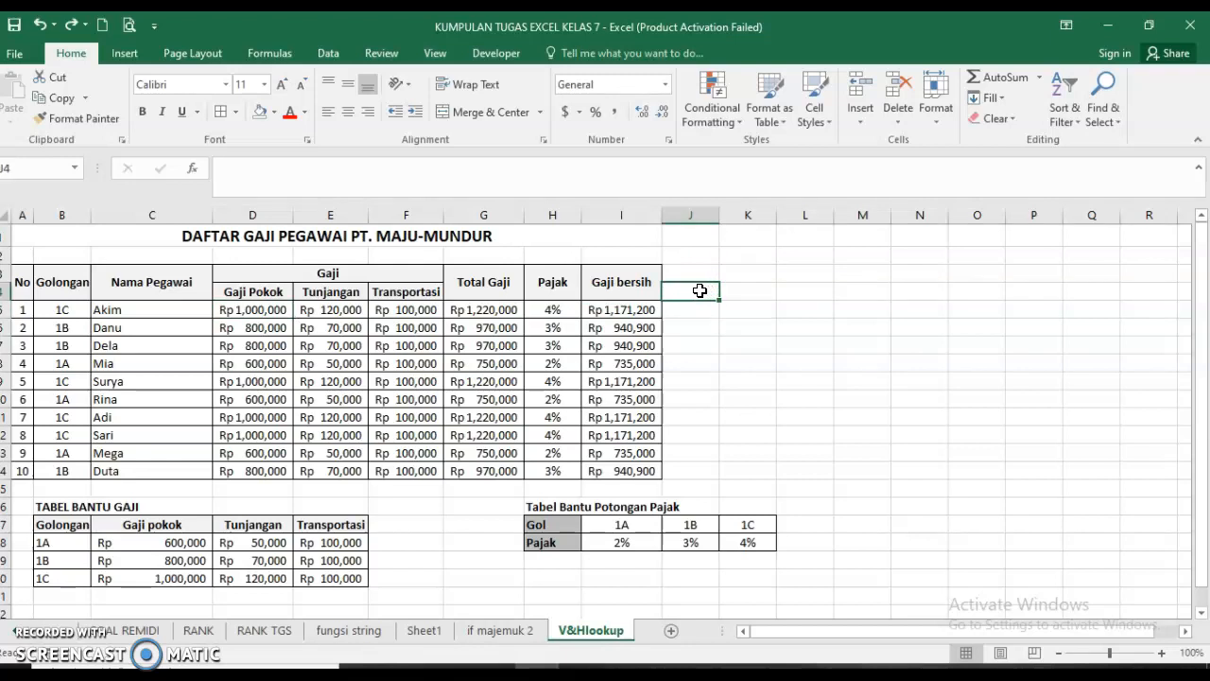
{"action": "left_click", "coordinate": [704, 320]}
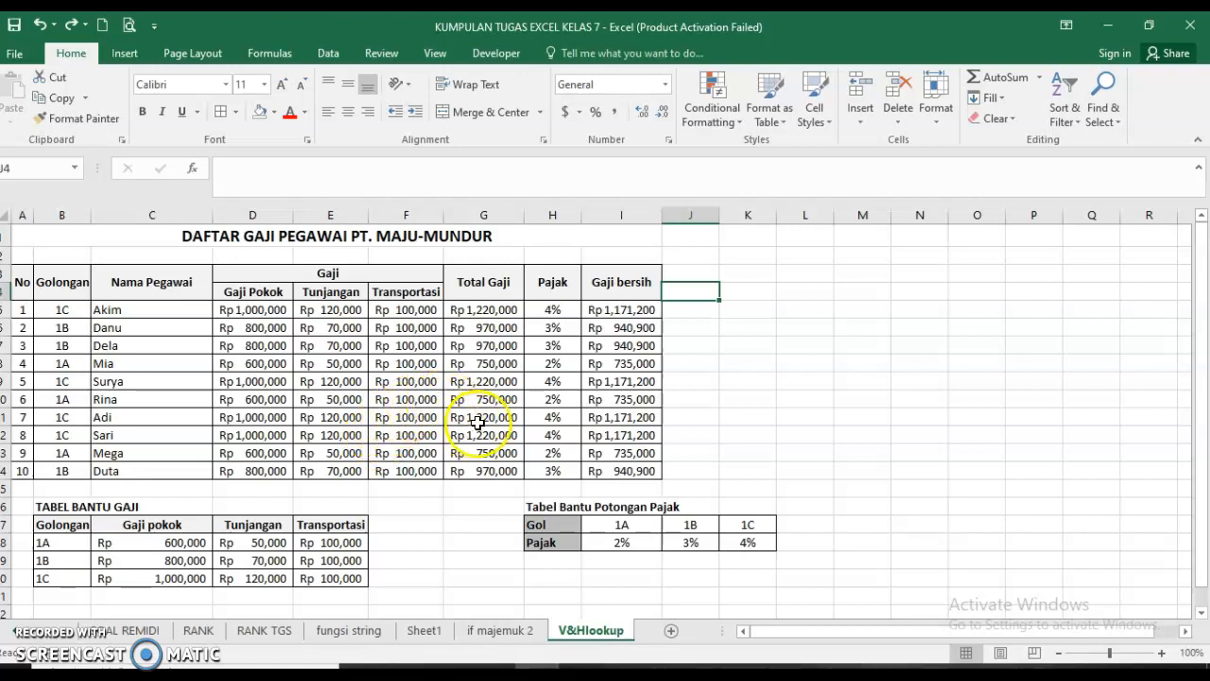
{"action": "left_click", "coordinate": [461, 528]}
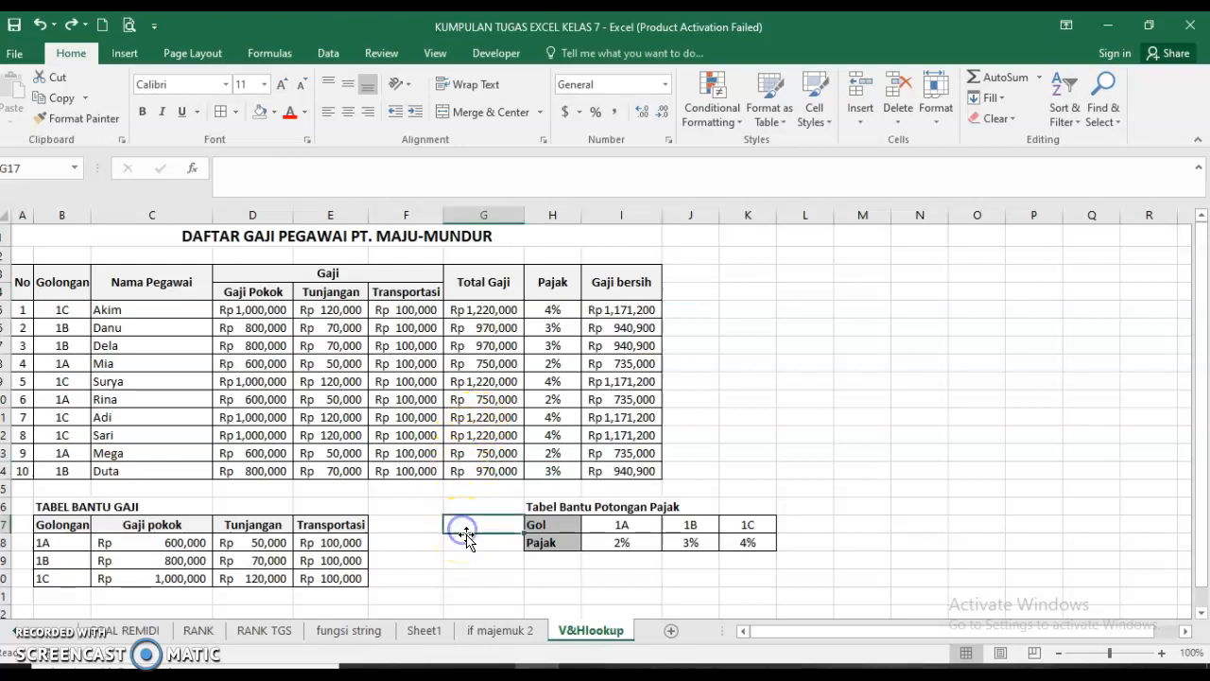
{"action": "left_click", "coordinate": [472, 544]}
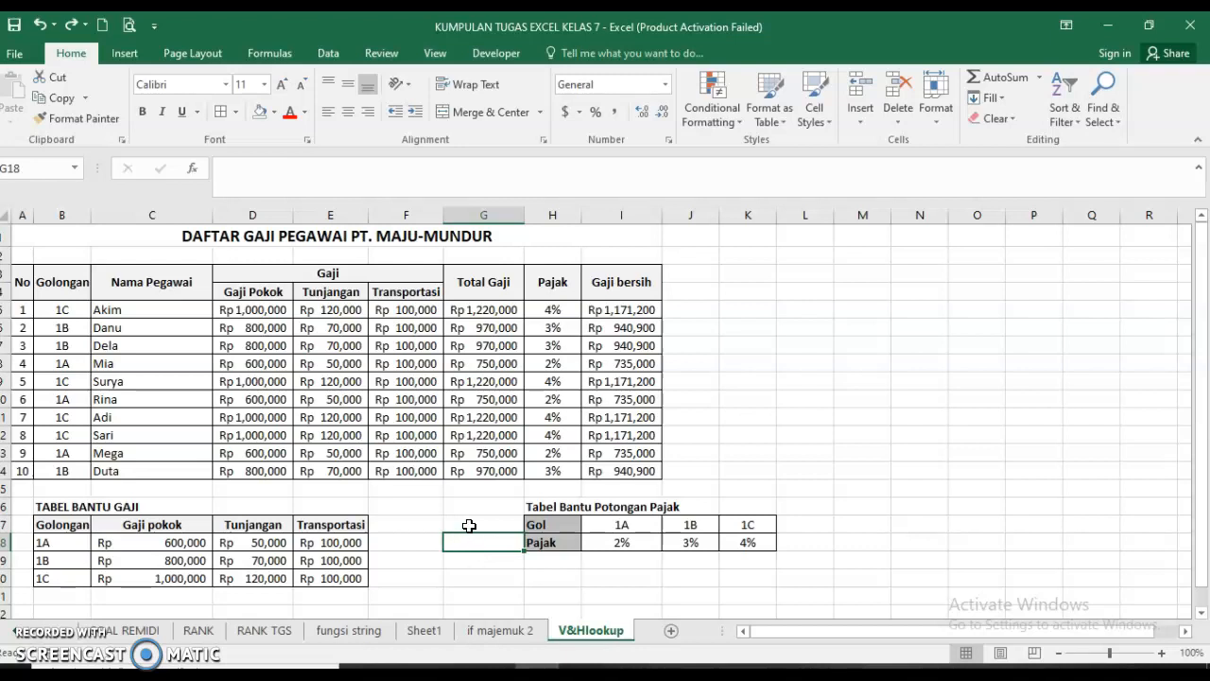
{"action": "left_click", "coordinate": [254, 309]}
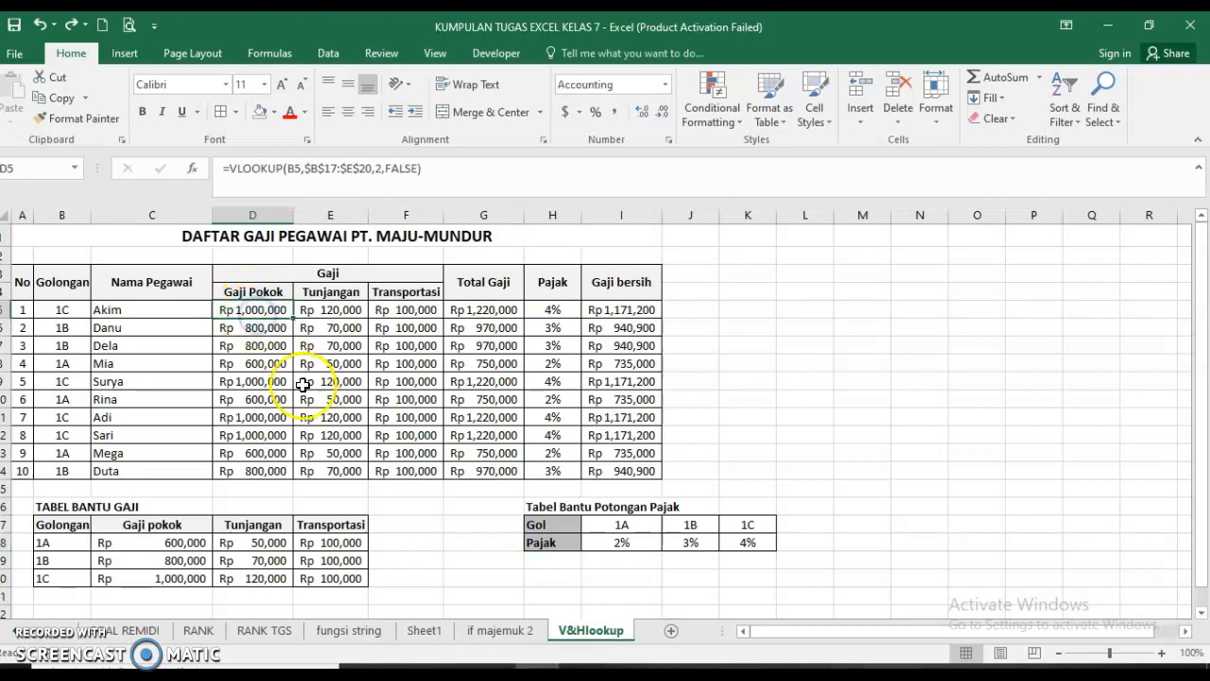